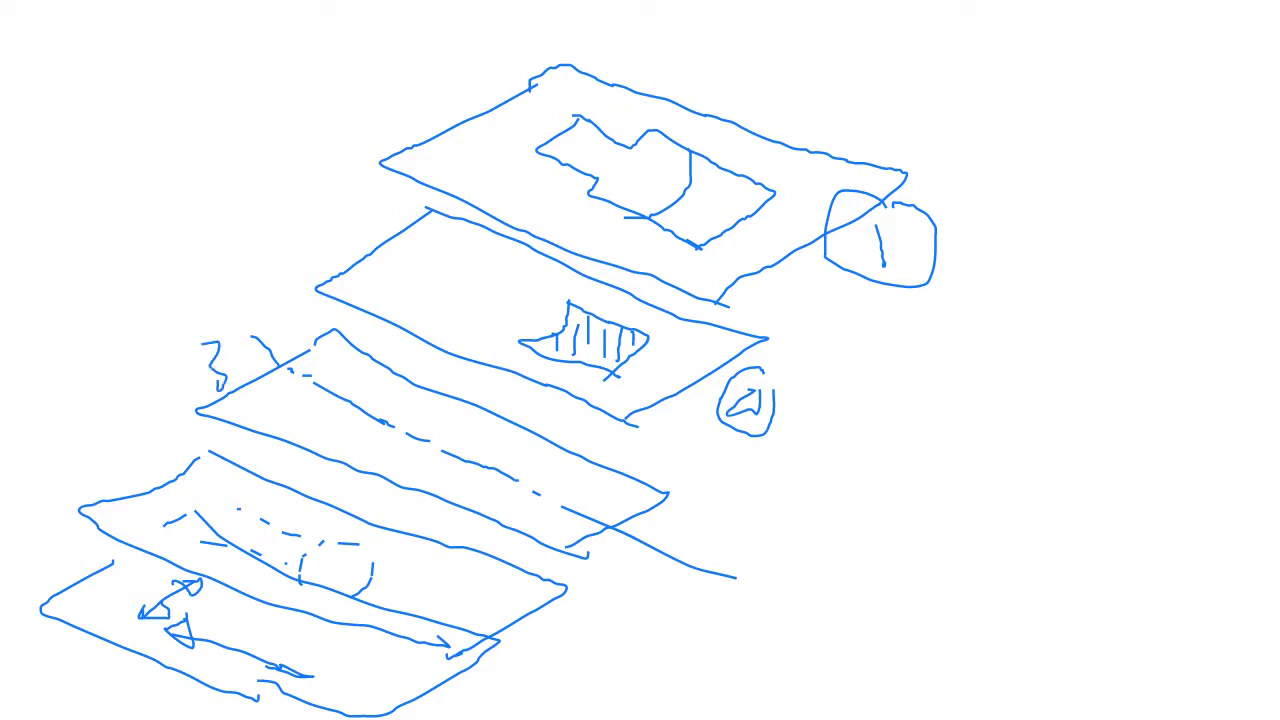
# - Circle the 3 and 4 beside the middle planes, add a circled 5 by the bottom plane, and draw an arrow
pyautogui.moveTo(218, 331); pyautogui.dragTo(238, 348)
pyautogui.moveTo(131, 449); pyautogui.dragTo(156, 481)
pyautogui.moveTo(140, 426); pyautogui.dragTo(160, 500)
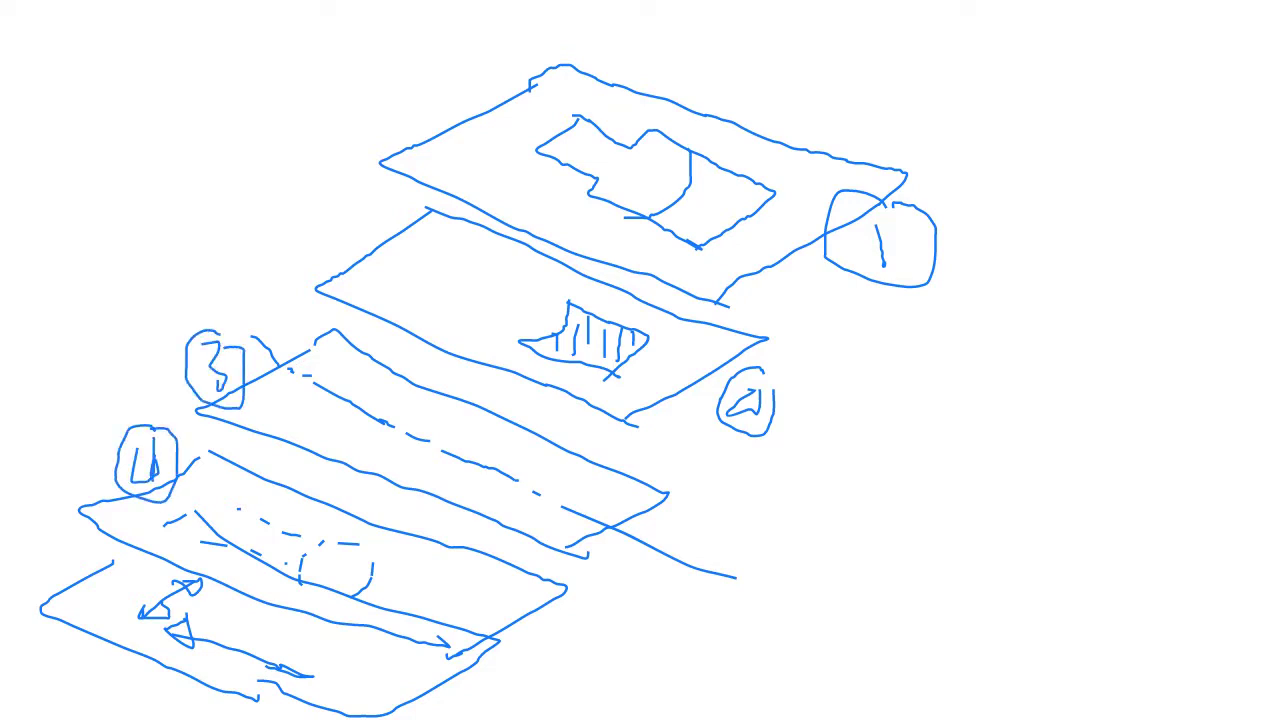
pyautogui.moveTo(61, 552)
pyautogui.mouseDown()
pyautogui.moveTo(67, 588)
pyautogui.moveTo(96, 534)
pyautogui.mouseUp()
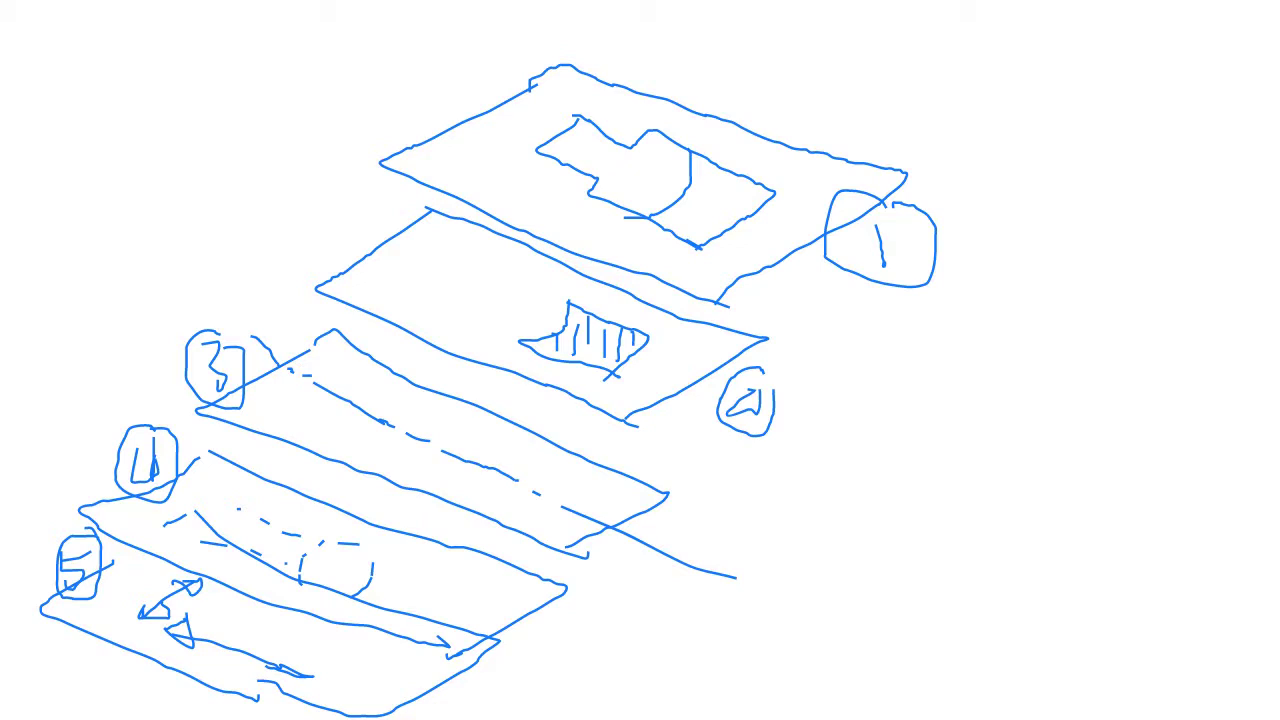
pyautogui.moveTo(865, 8); pyautogui.dragTo(736, 92)
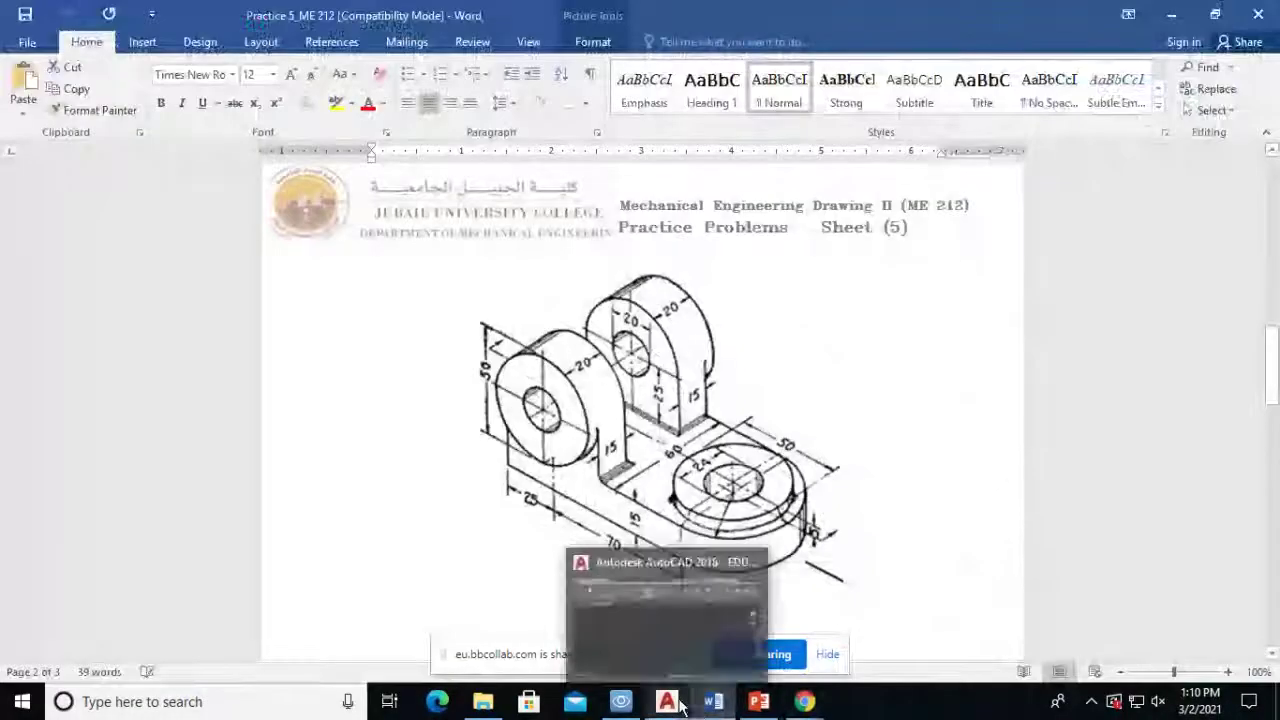
# - Switch between AutoCAD, the Word document and the Collaborate browser session, ending with AutoCAD in front
pyautogui.click(668, 701)
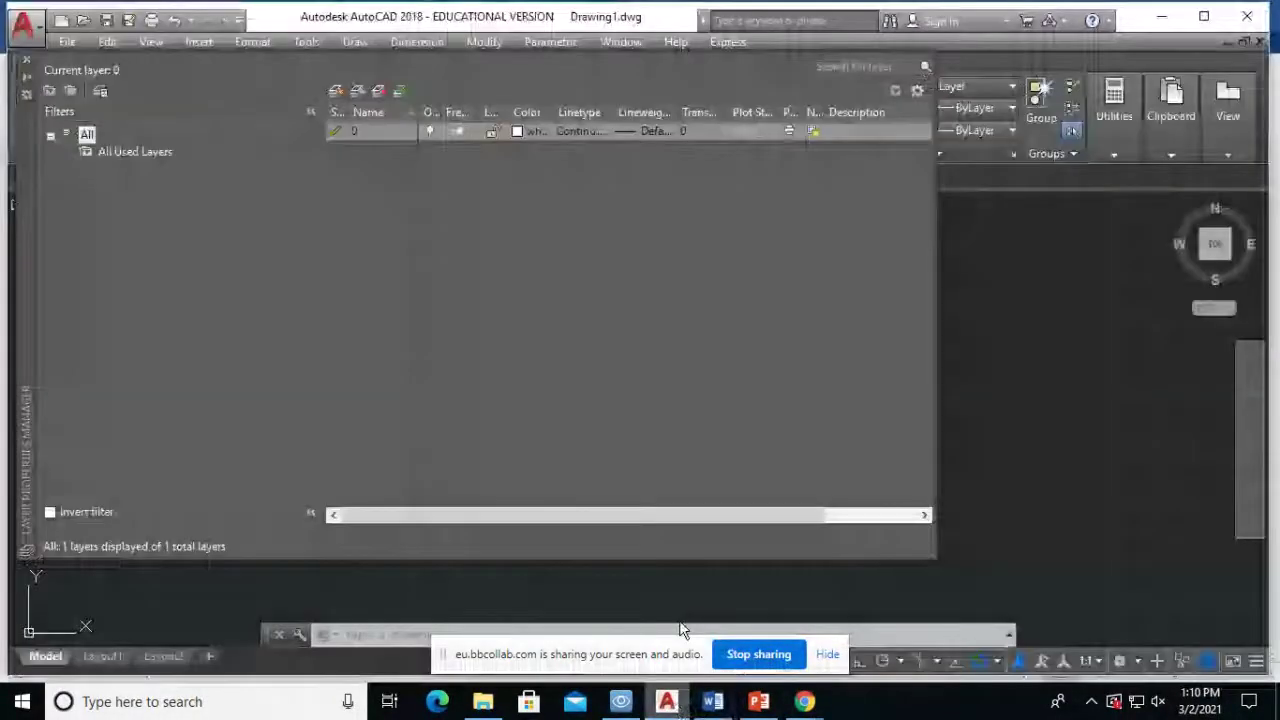
pyautogui.click(676, 706)
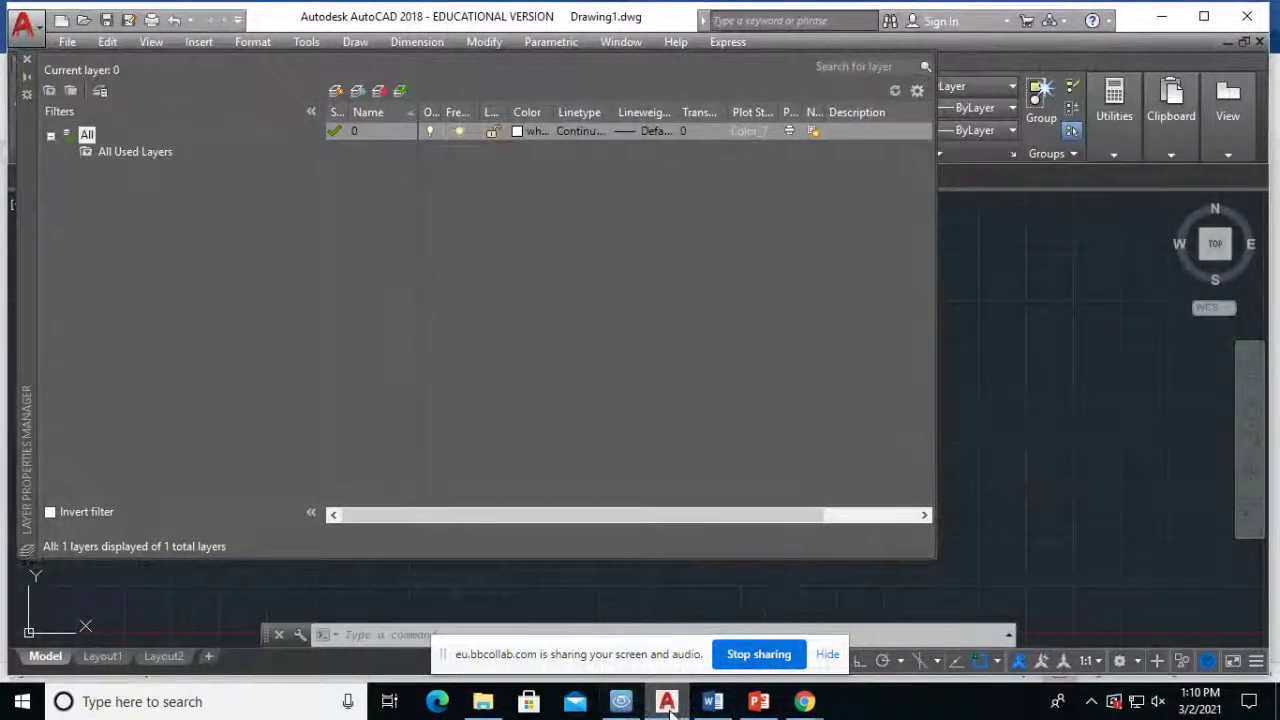
pyautogui.click(665, 706)
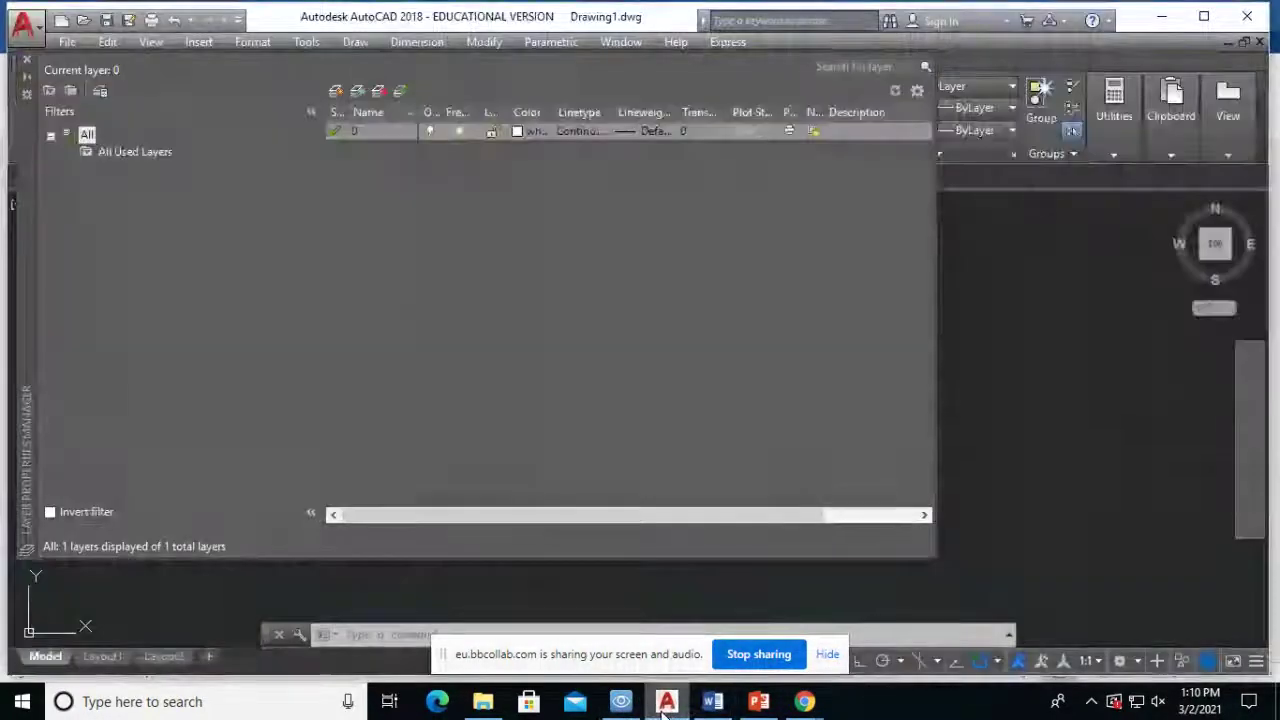
pyautogui.moveTo(804, 701)
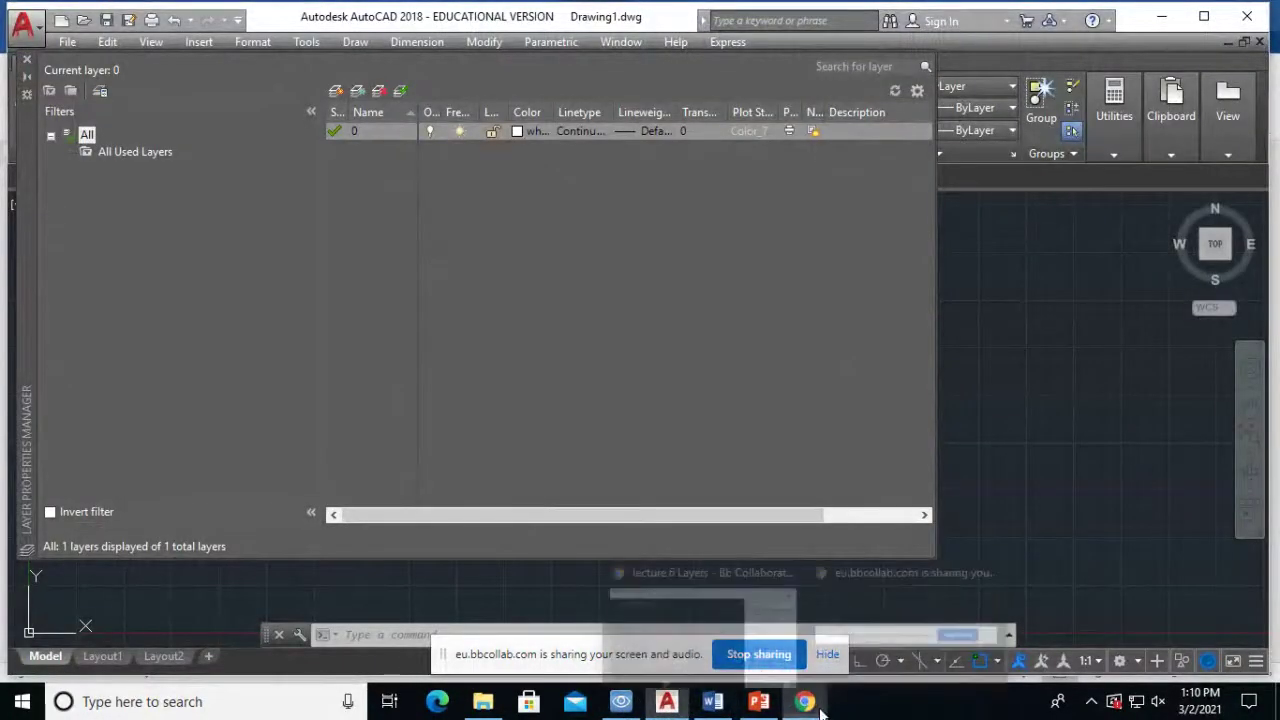
pyautogui.click(728, 650)
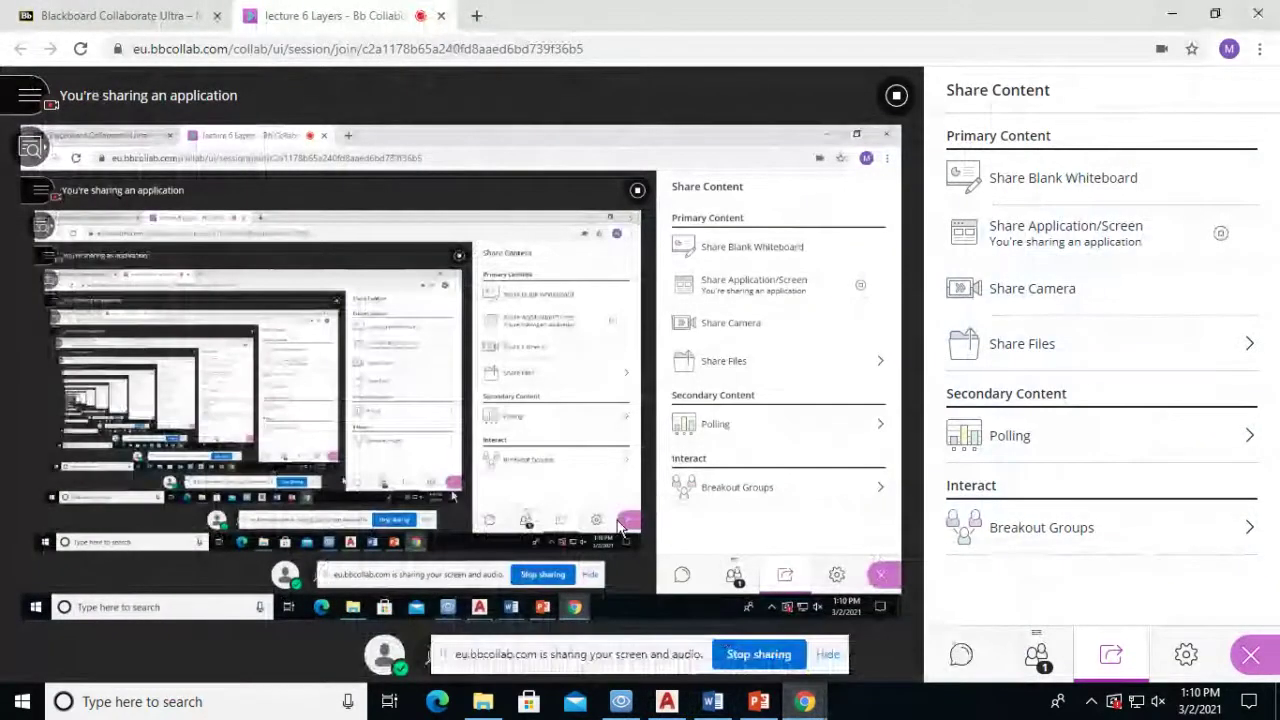
pyautogui.click(668, 706)
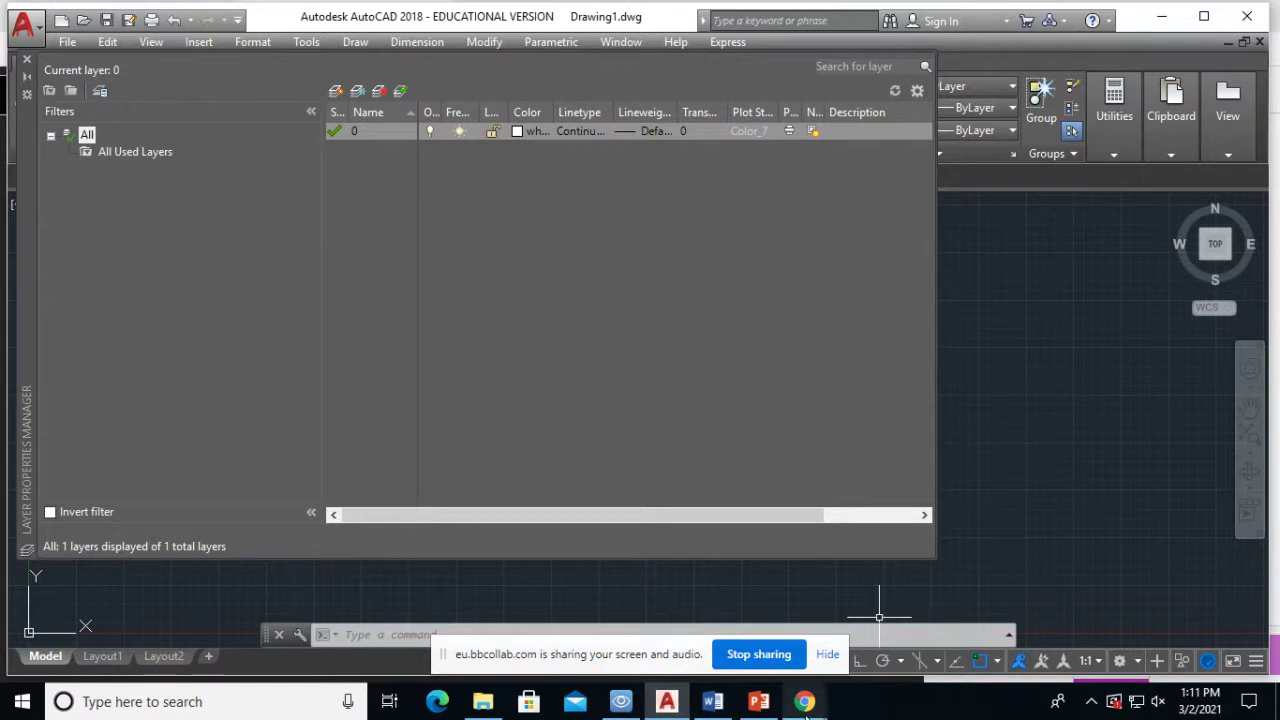
# - Move the sharing notice off the session controls and bring AutoCAD back to the front
pyautogui.moveTo(805, 701)
pyautogui.click(735, 655)
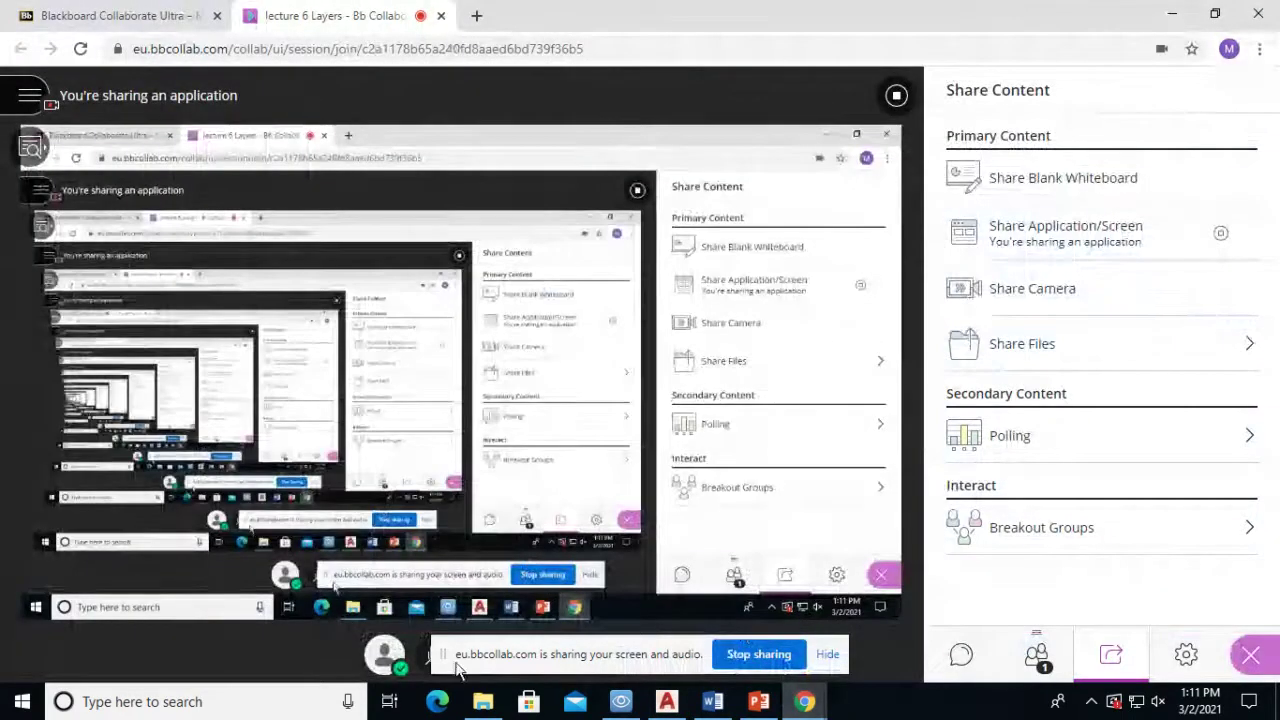
pyautogui.moveTo(457, 668); pyautogui.dragTo(580, 682)
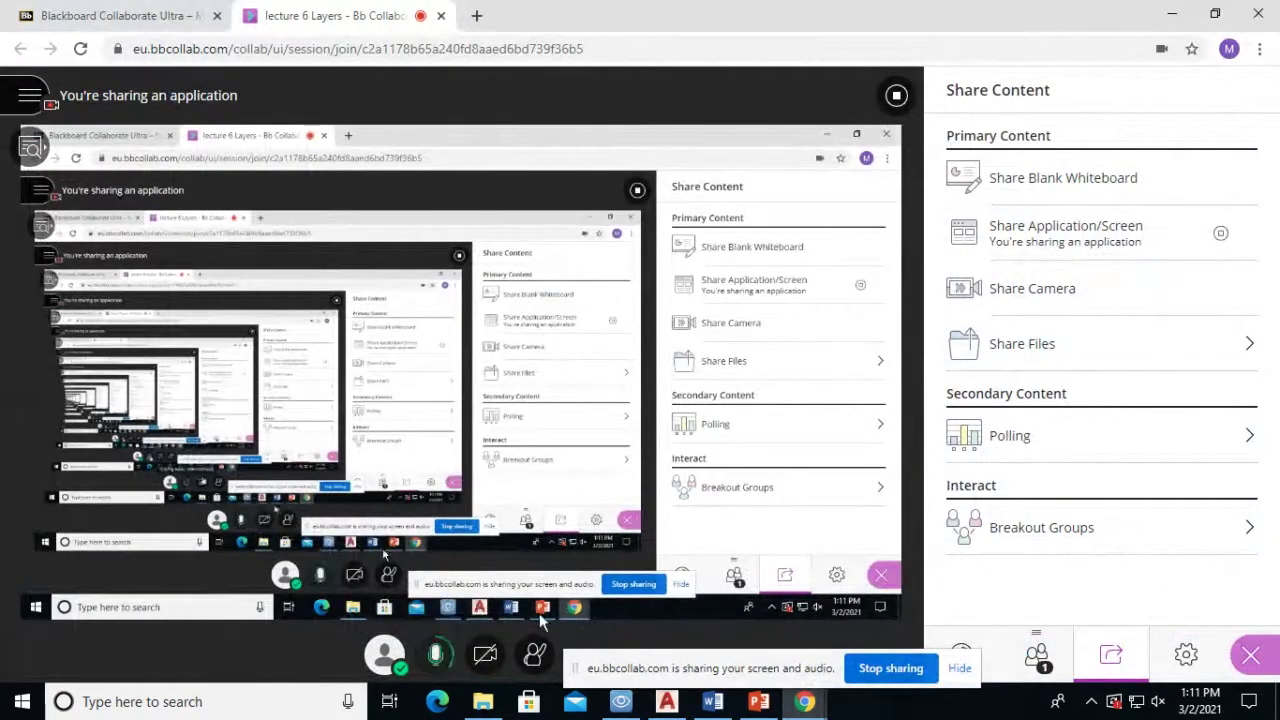
pyautogui.moveTo(768, 681); pyautogui.dragTo(1125, 30)
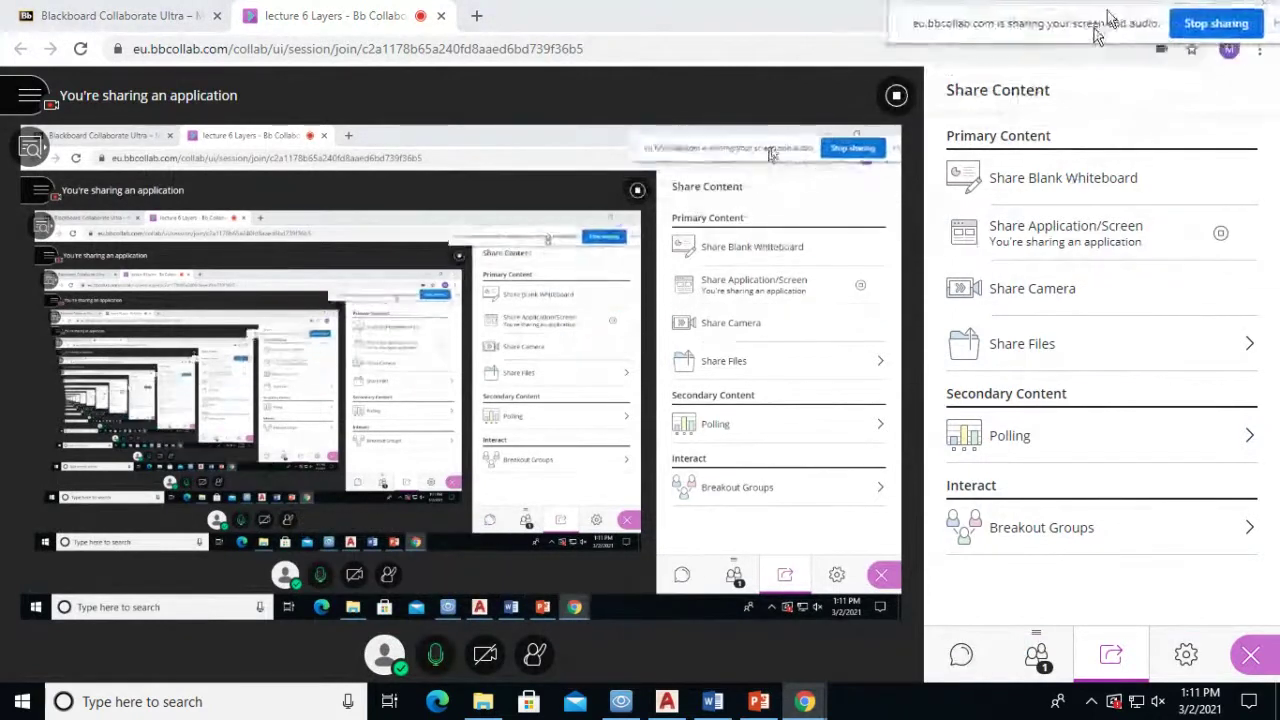
pyautogui.click(667, 702)
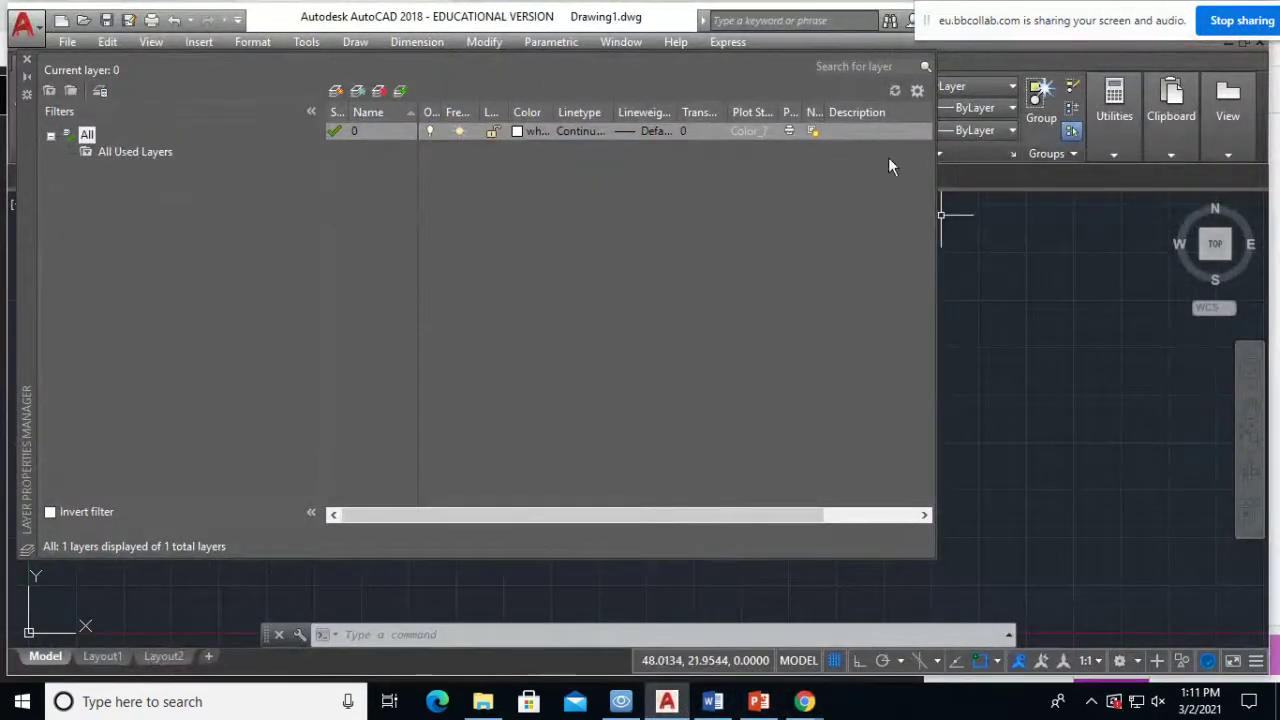
# - Close the Layer Properties Manager palette
pyautogui.click(27, 59)
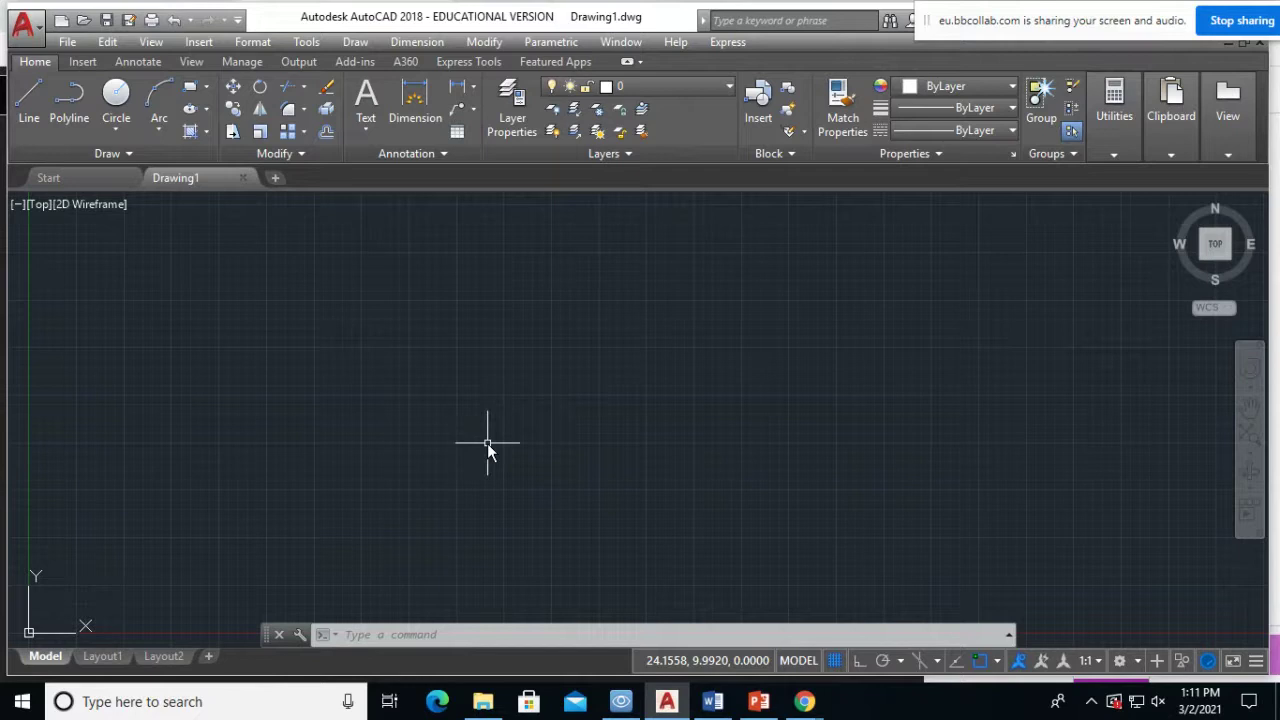
pyautogui.click(396, 617)
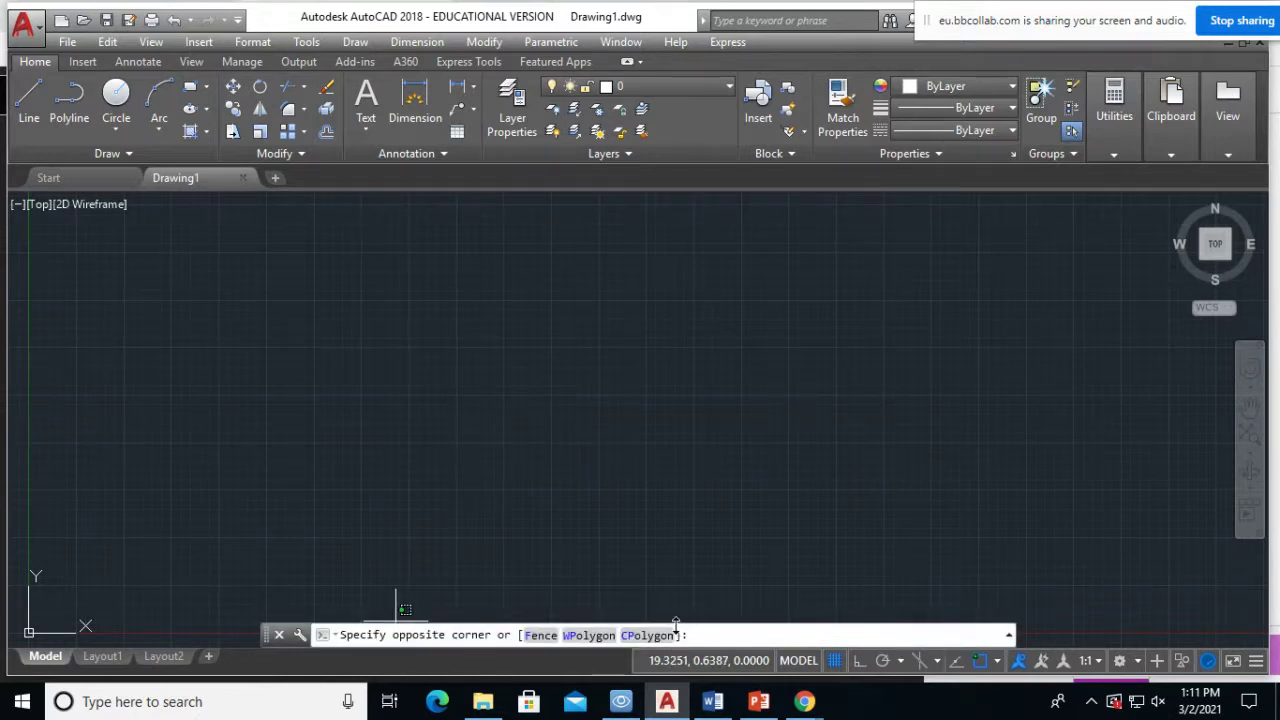
pyautogui.press('Escape')
pyautogui.click(408, 638)
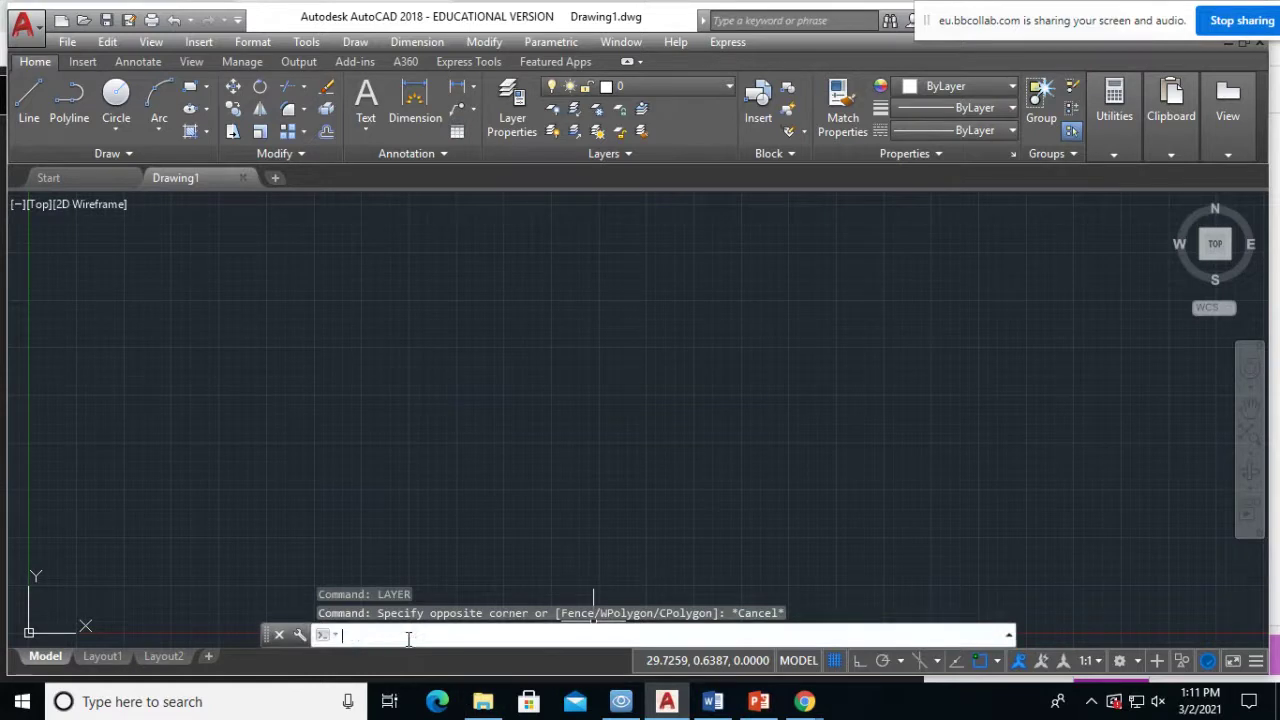
pyautogui.write('LA')
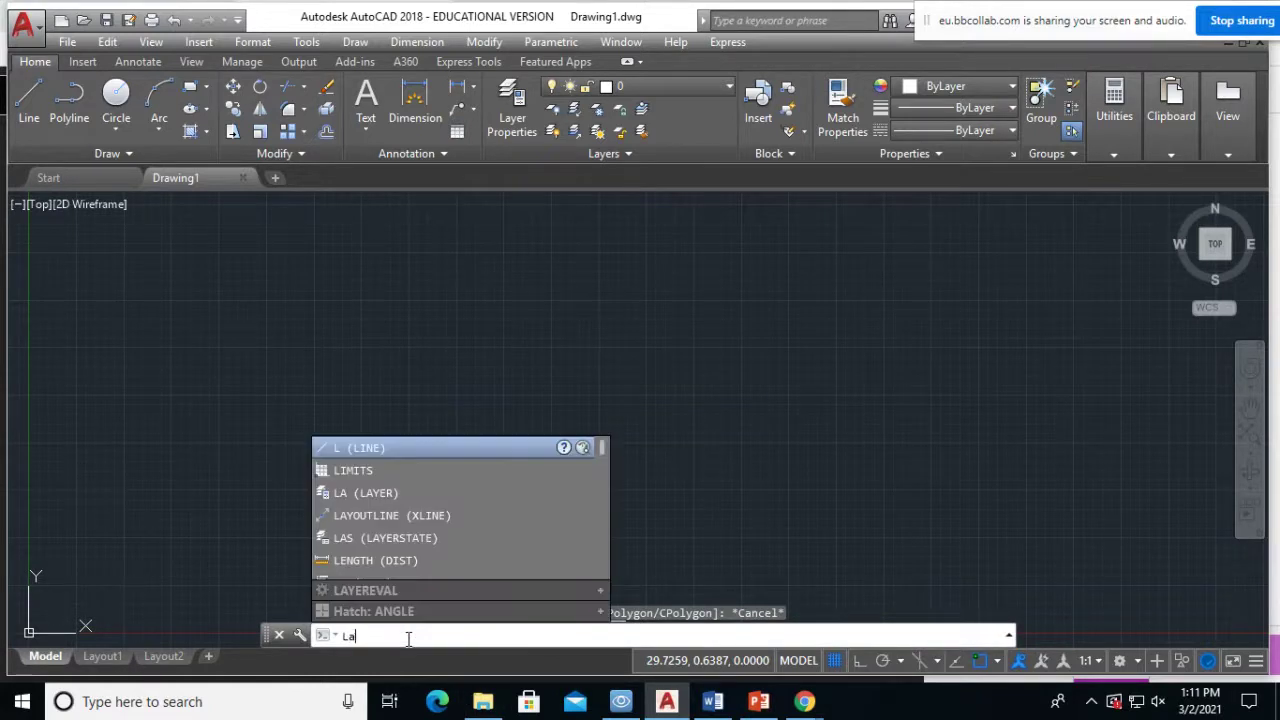
pyautogui.write('yer')
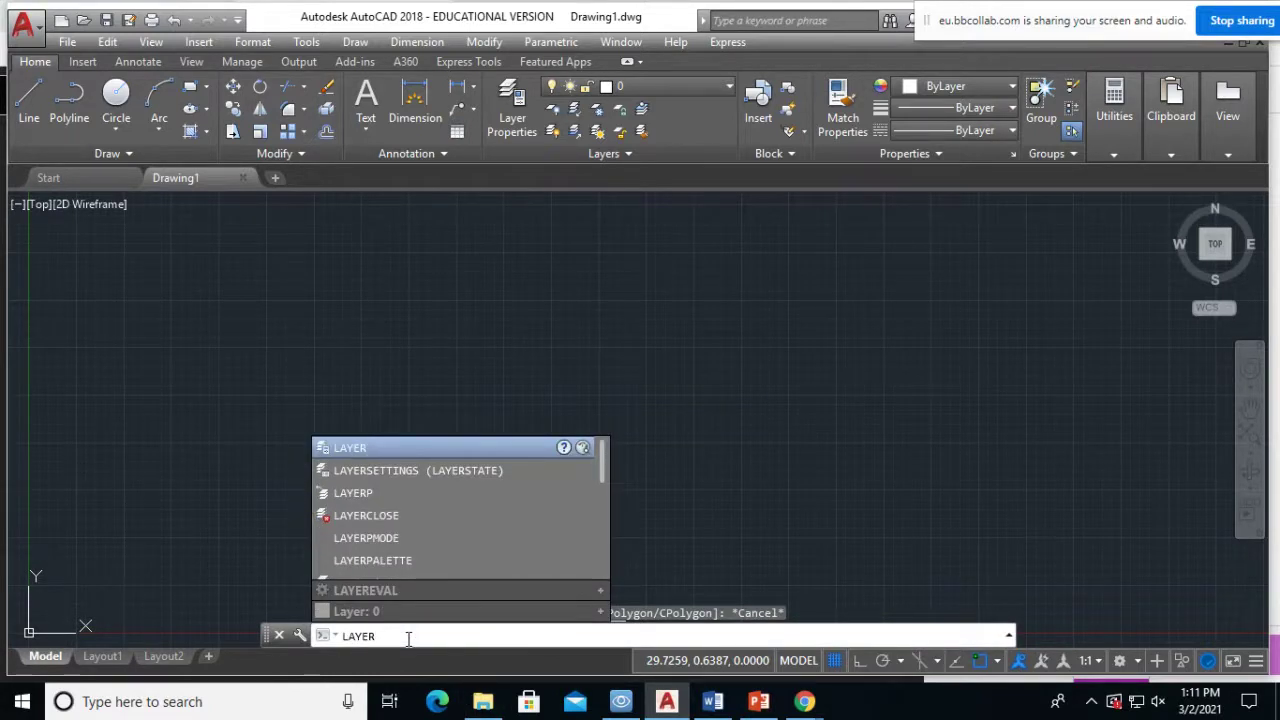
pyautogui.press('Return')
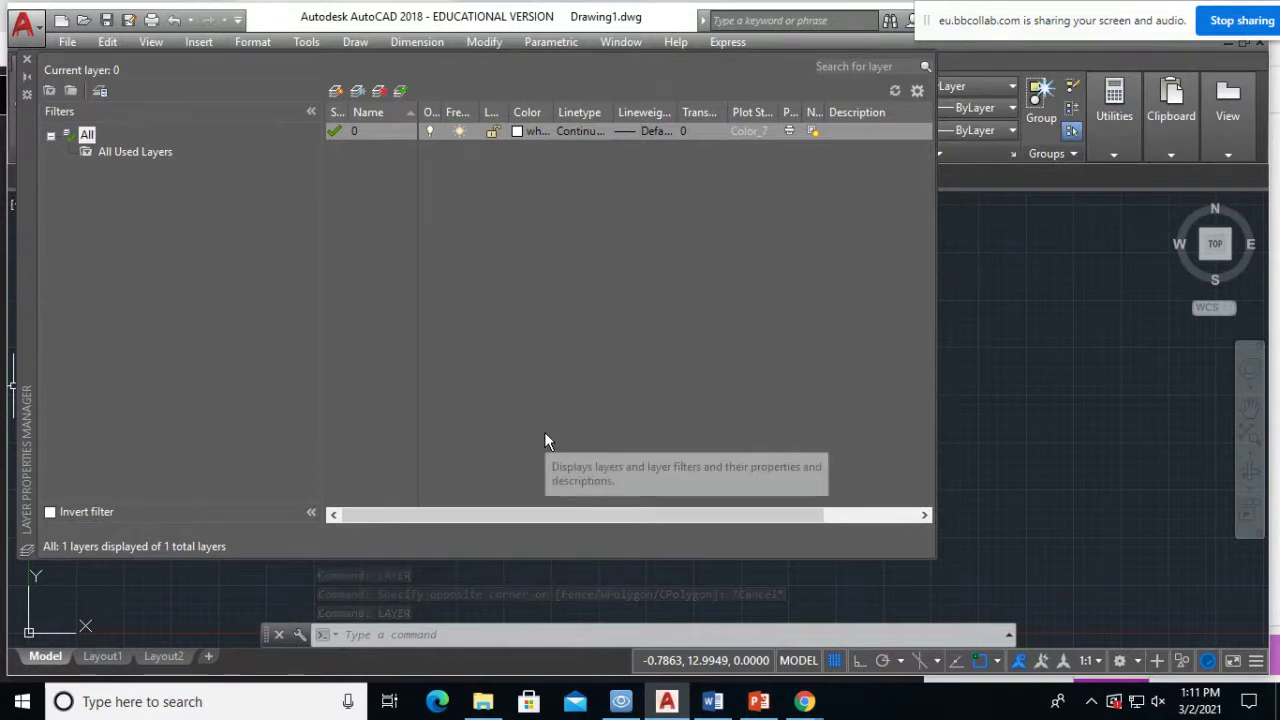
pyautogui.click(27, 59)
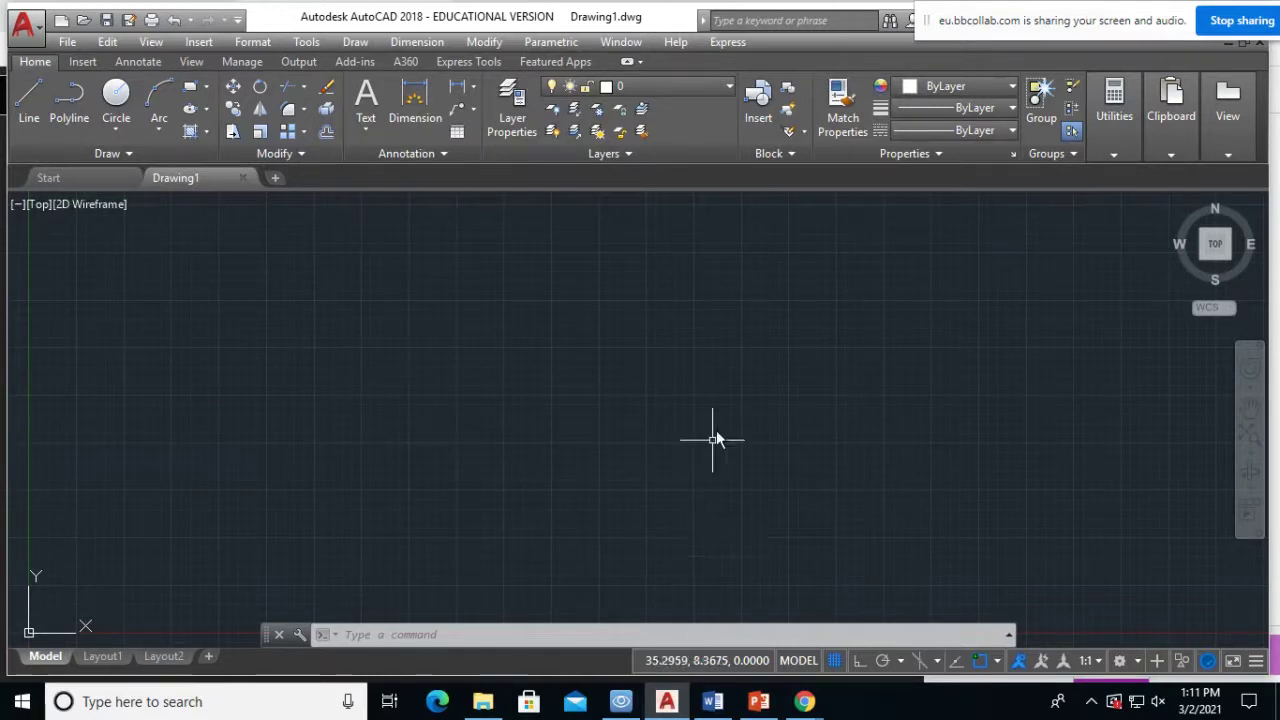
pyautogui.click(613, 158)
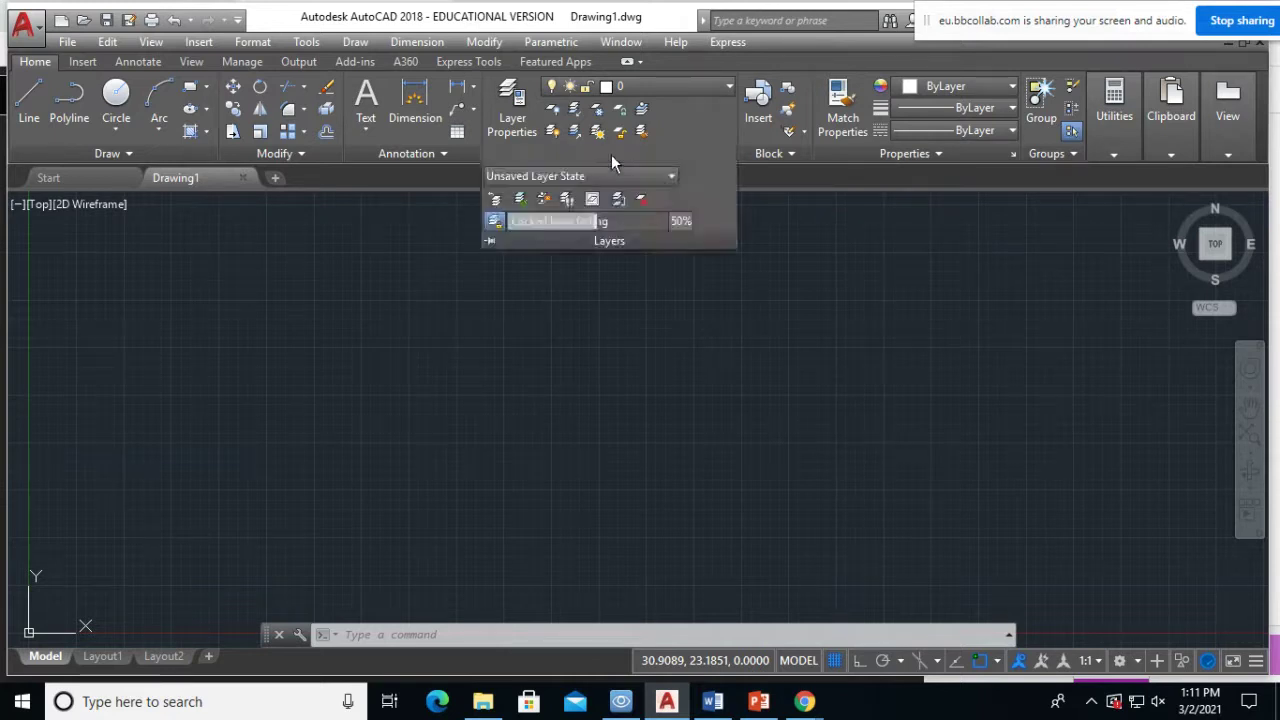
pyautogui.click(515, 118)
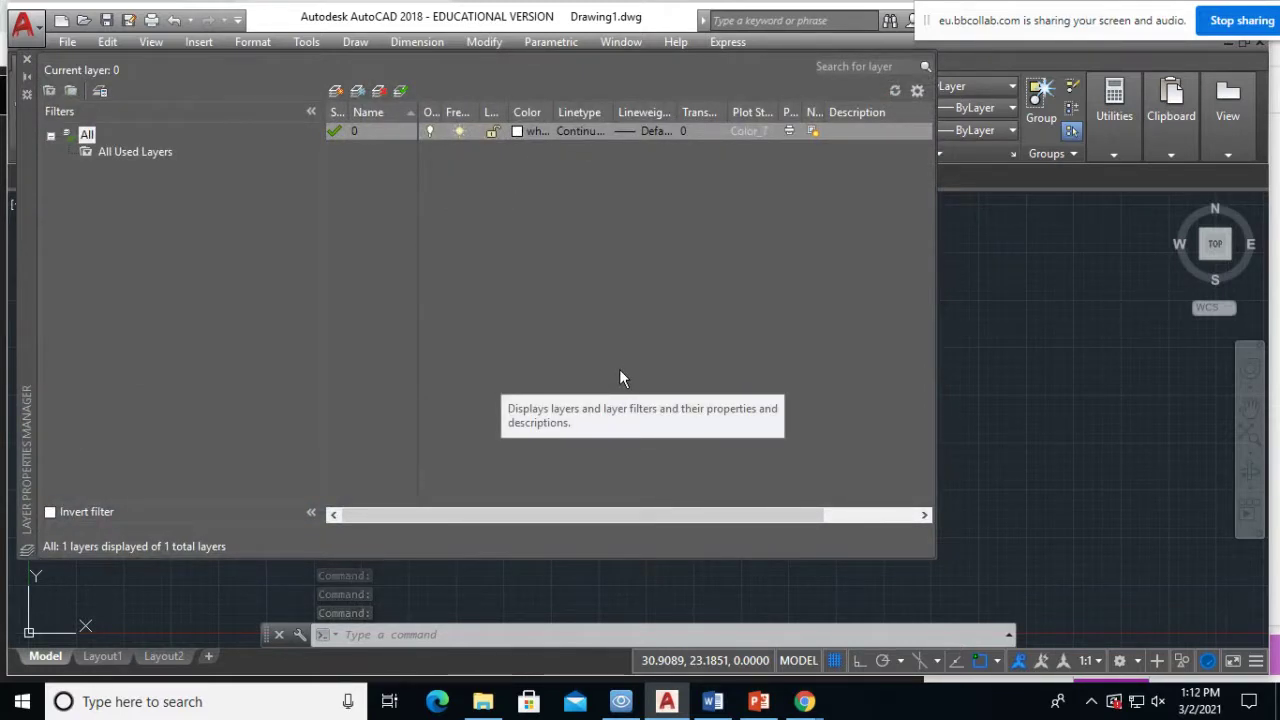
pyautogui.click(27, 60)
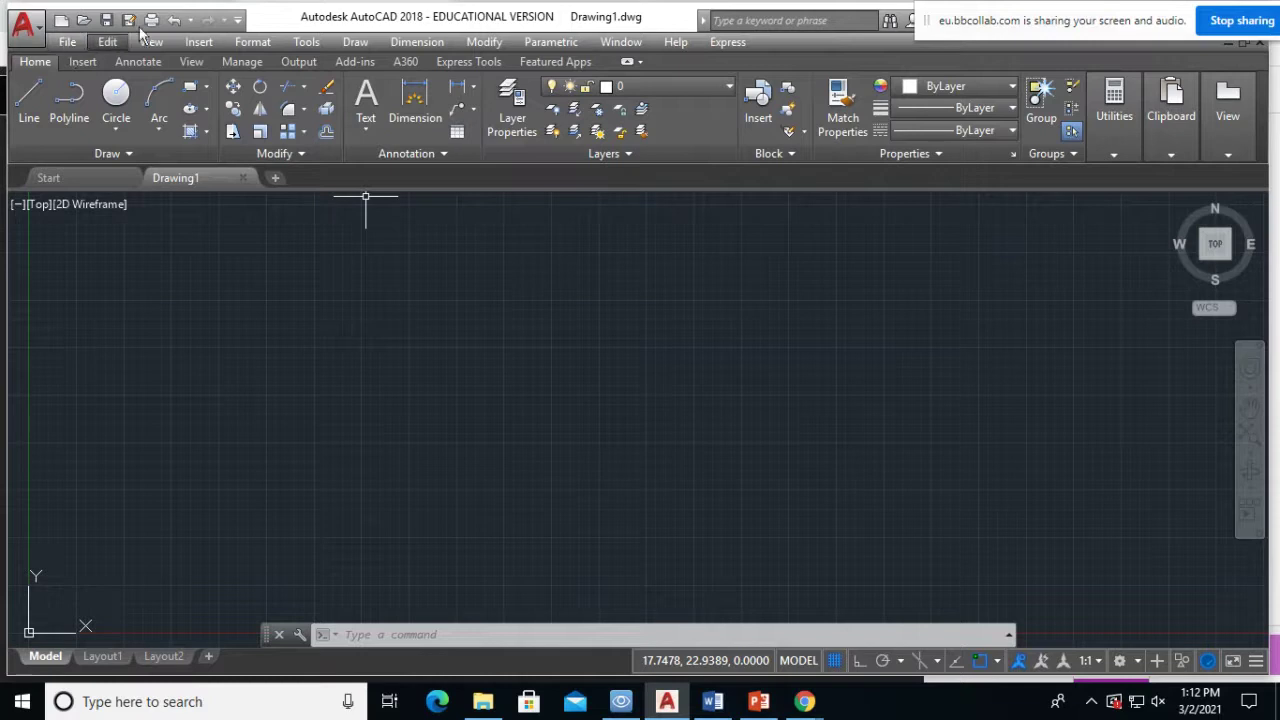
# - Check the Quick Access Toolbar options without changes, then open the Format menu
pyautogui.click(237, 21)
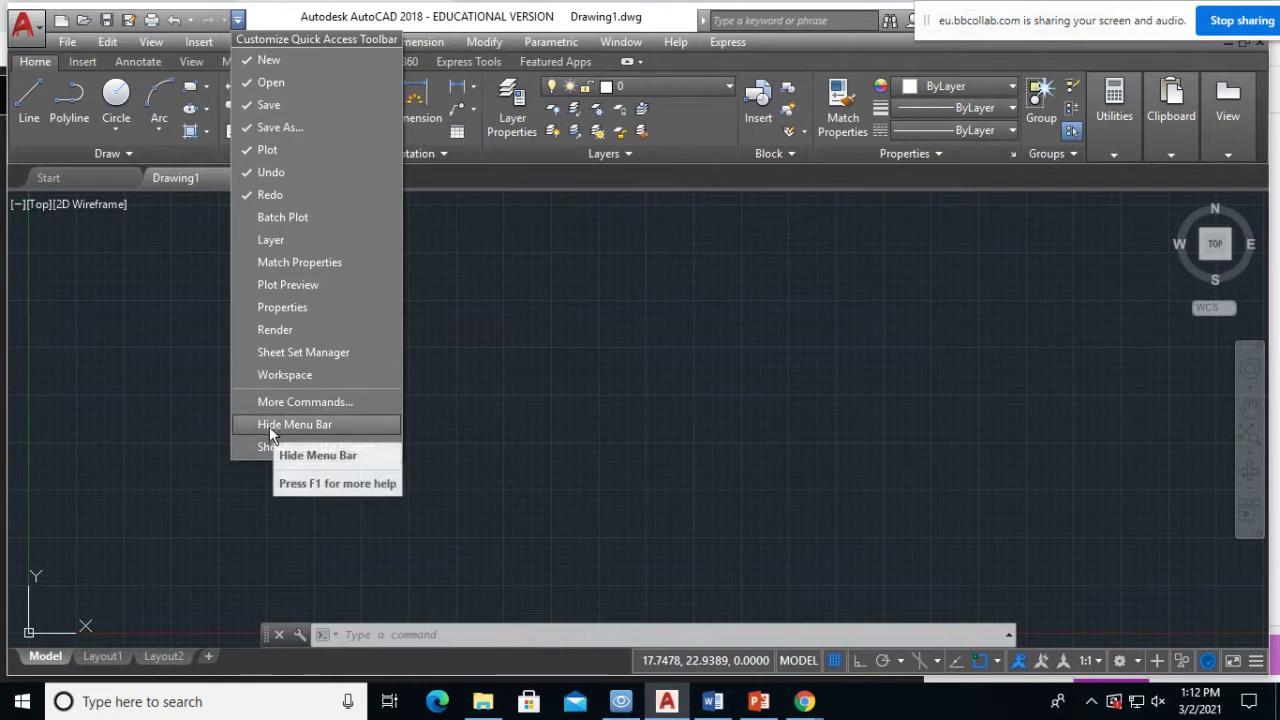
pyautogui.click(537, 228)
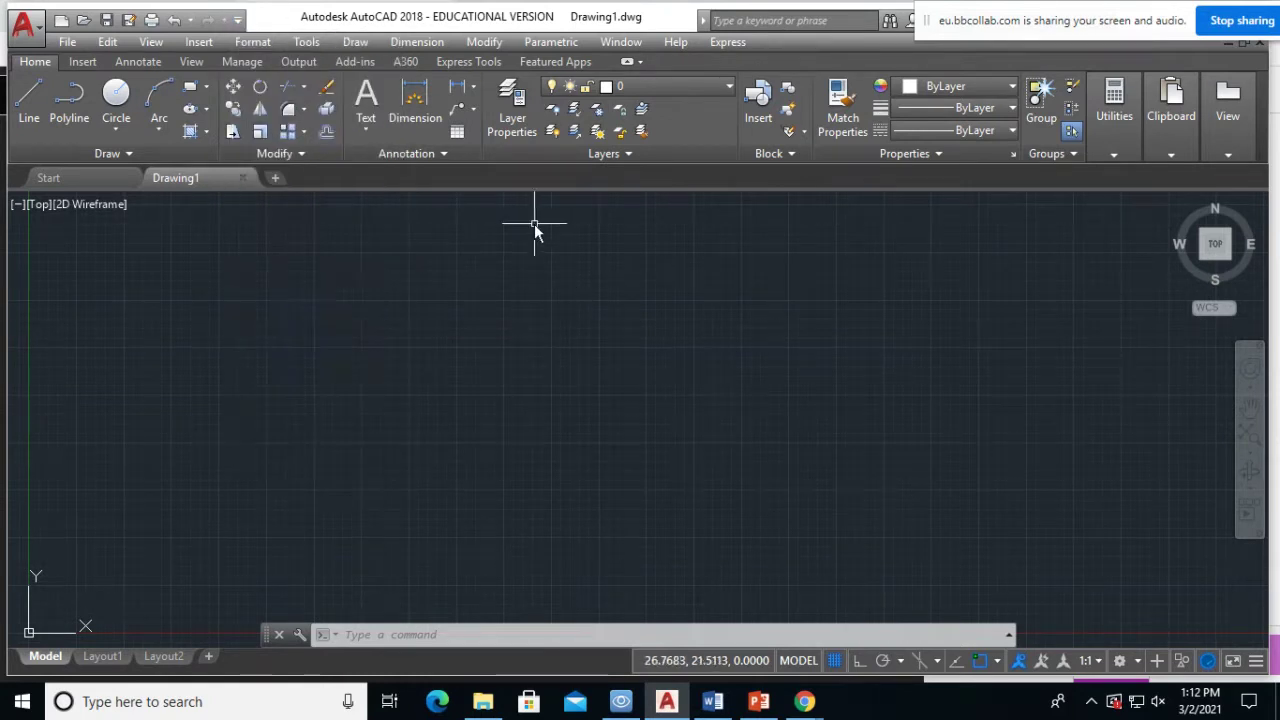
pyautogui.click(263, 47)
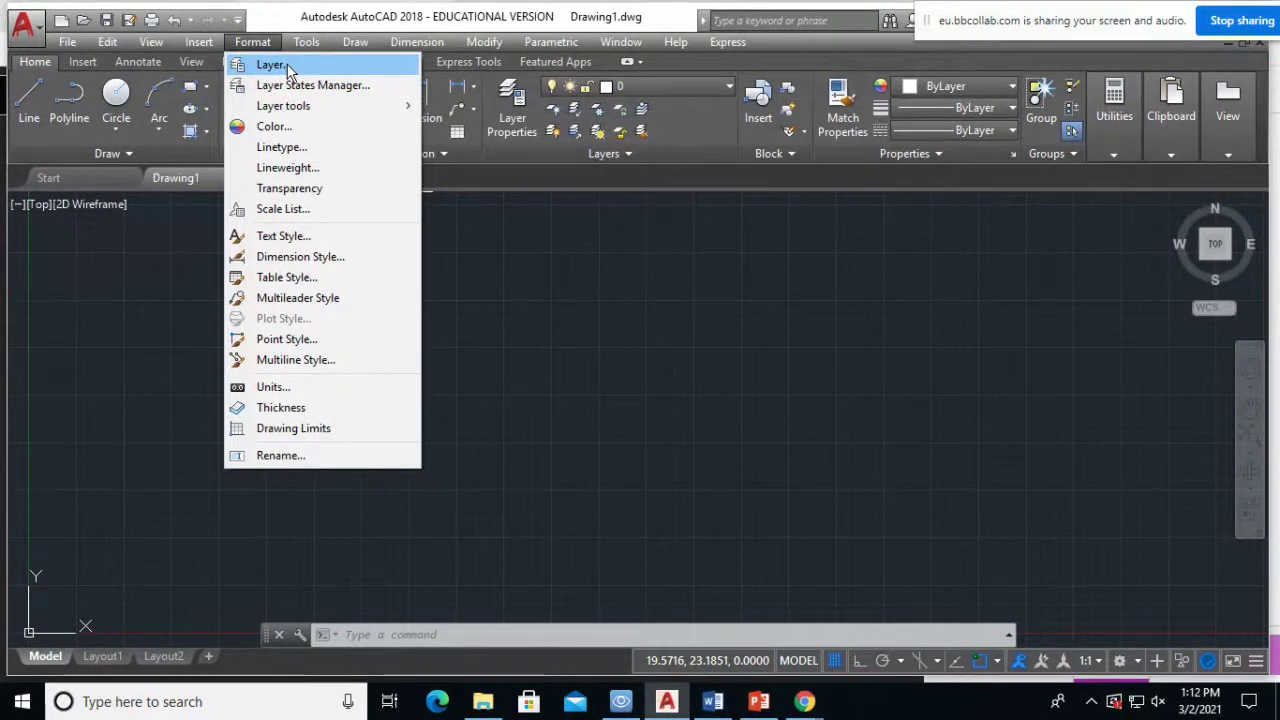
# - Open Layer Properties from the Format menu, leaving layer 0's name unchanged
pyautogui.click(288, 68)
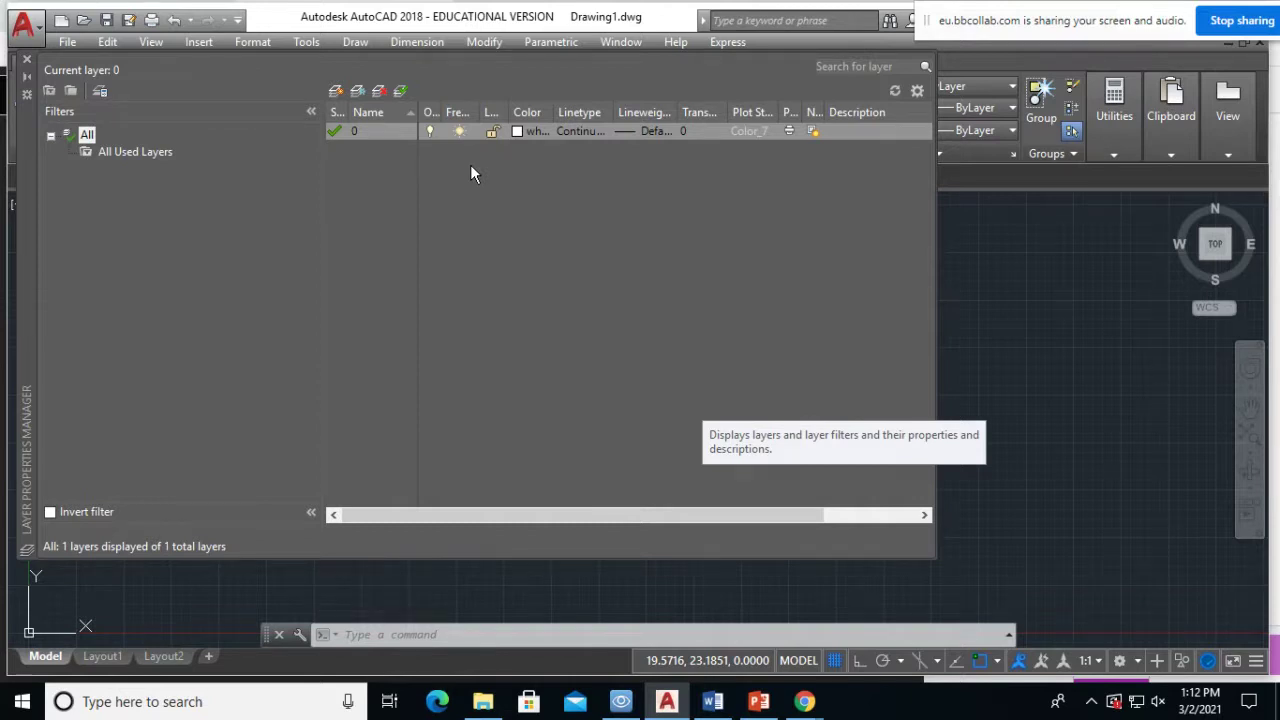
pyautogui.doubleClick(361, 134)
pyautogui.click(341, 132)
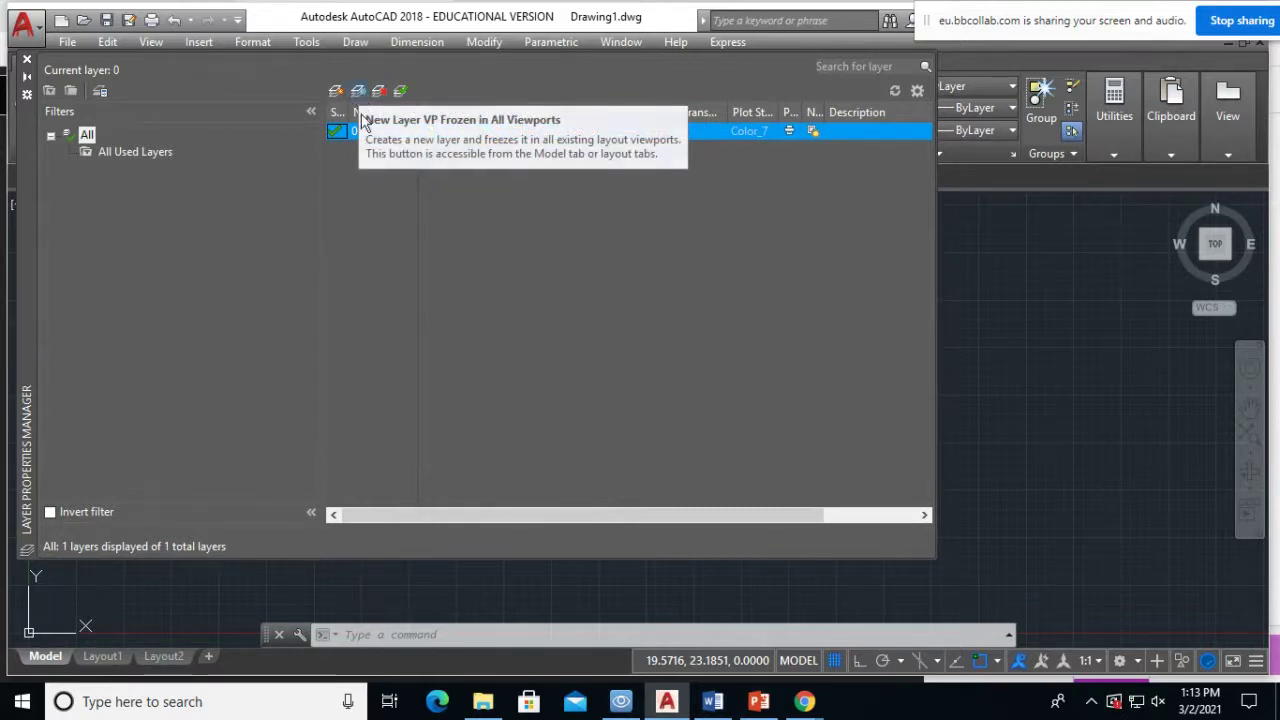
# - Create a new layer named 'arrangement'
pyautogui.click(358, 92)
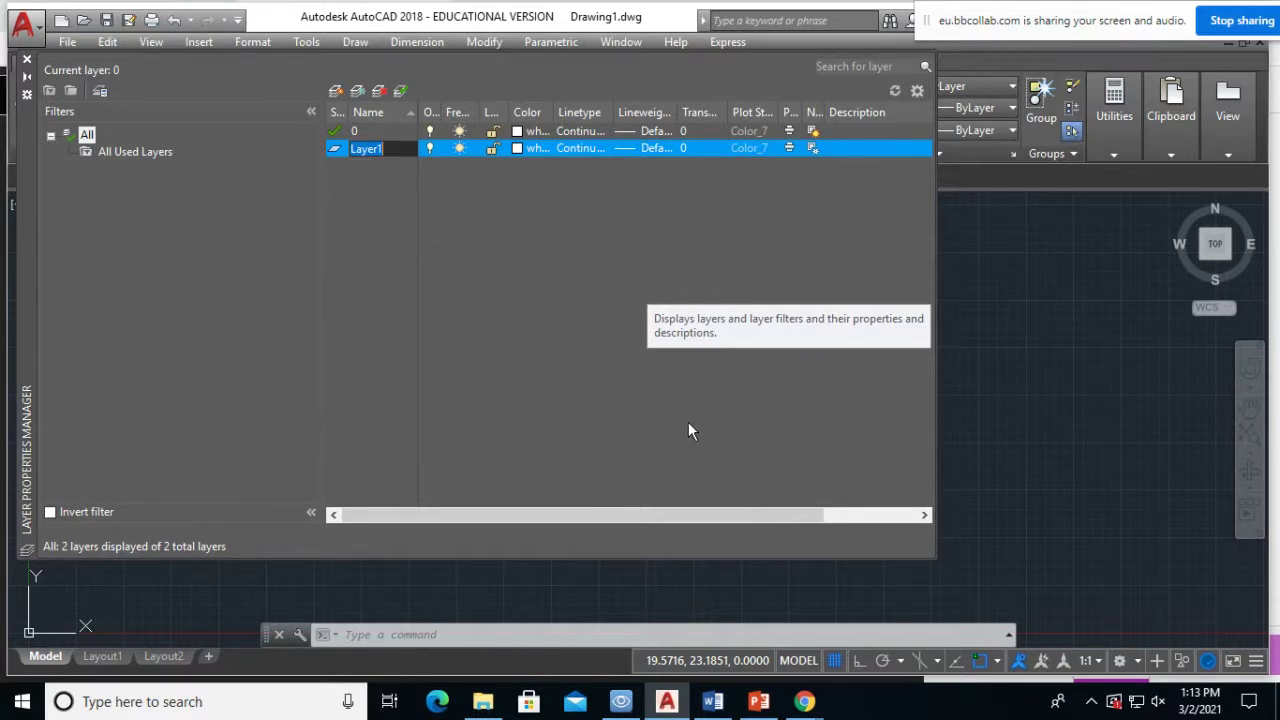
pyautogui.write('arr')
pyautogui.write('angement')
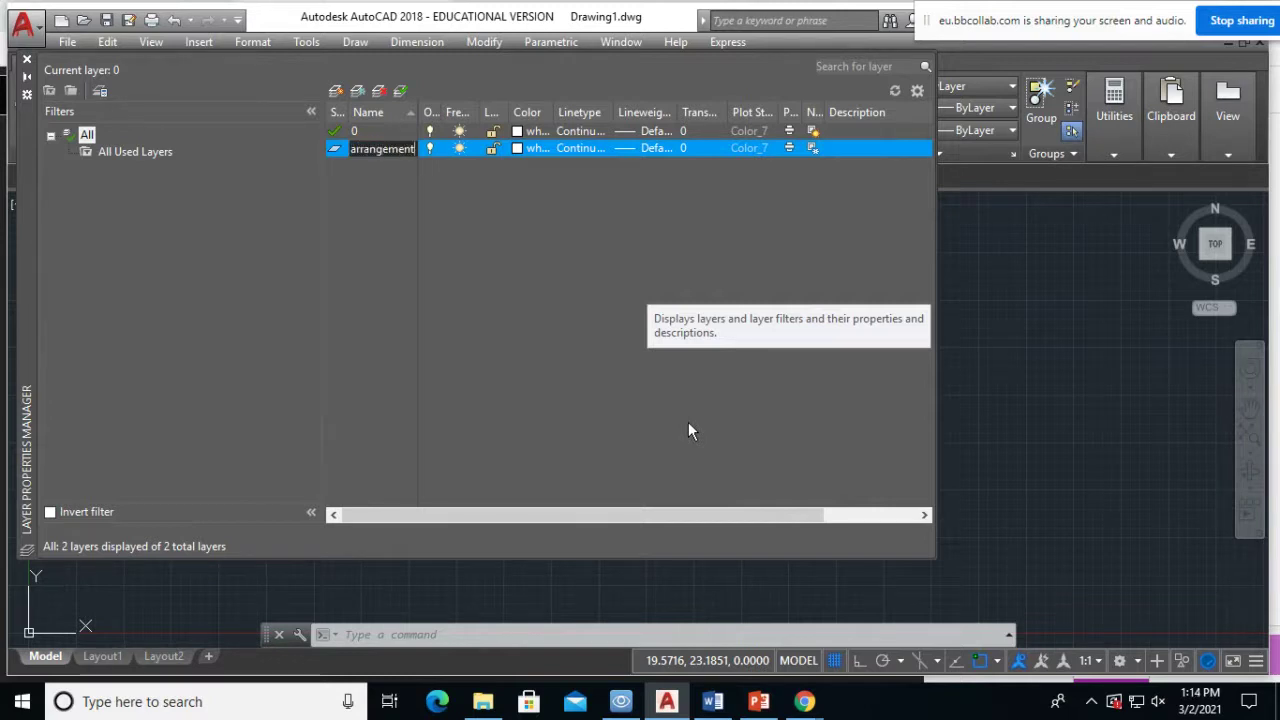
pyautogui.press('Return')
pyautogui.press('Return')
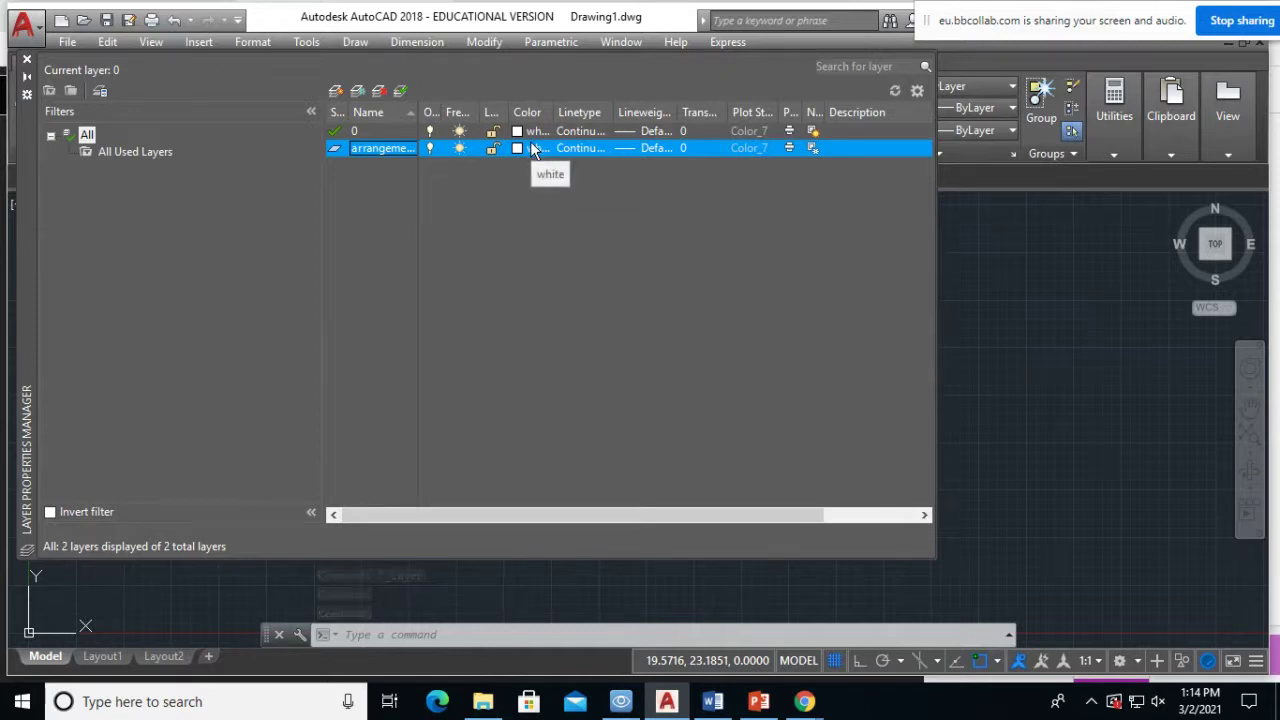
# - Set the arrangement layer's colour to cyan (Color_4)
pyautogui.click(533, 148)
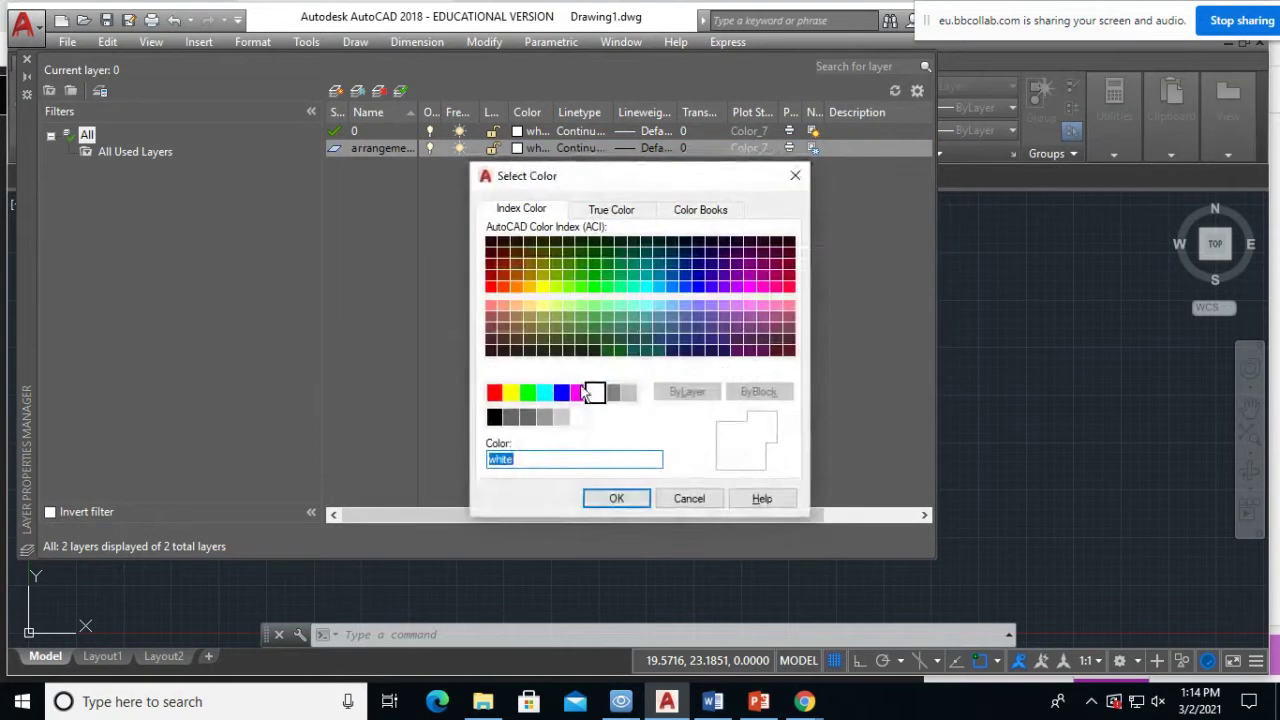
pyautogui.click(543, 395)
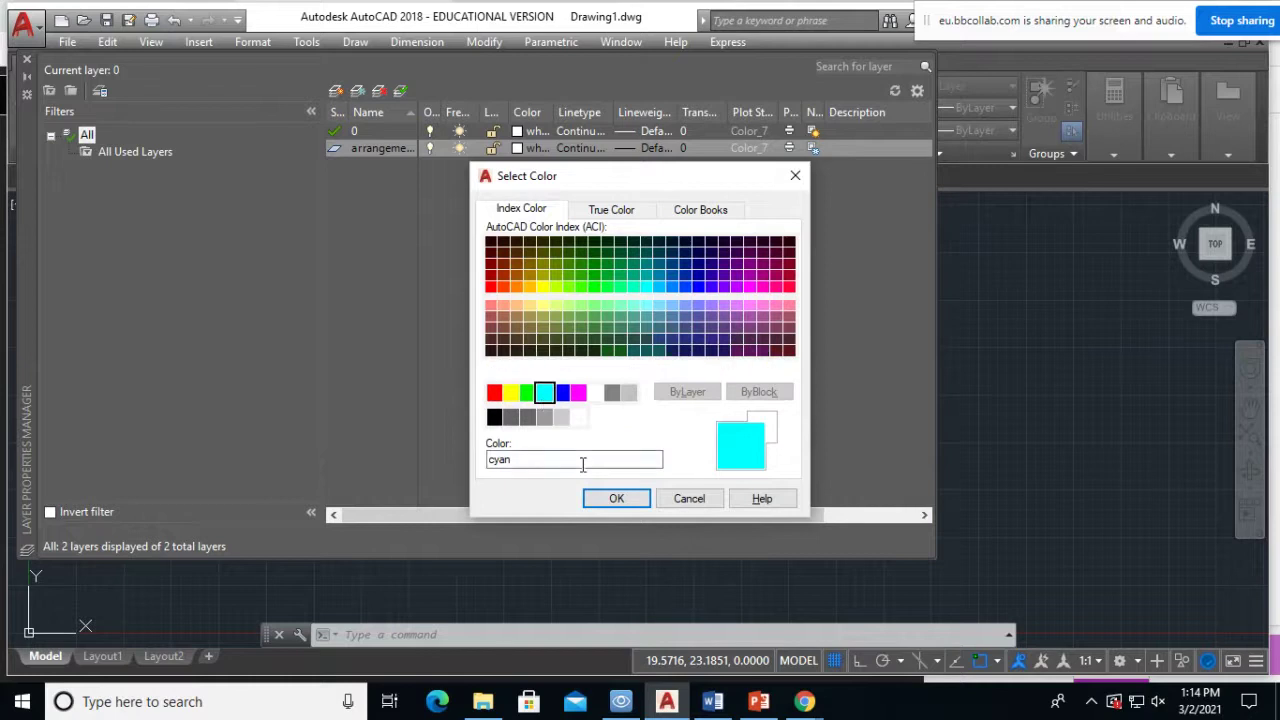
pyautogui.click(612, 498)
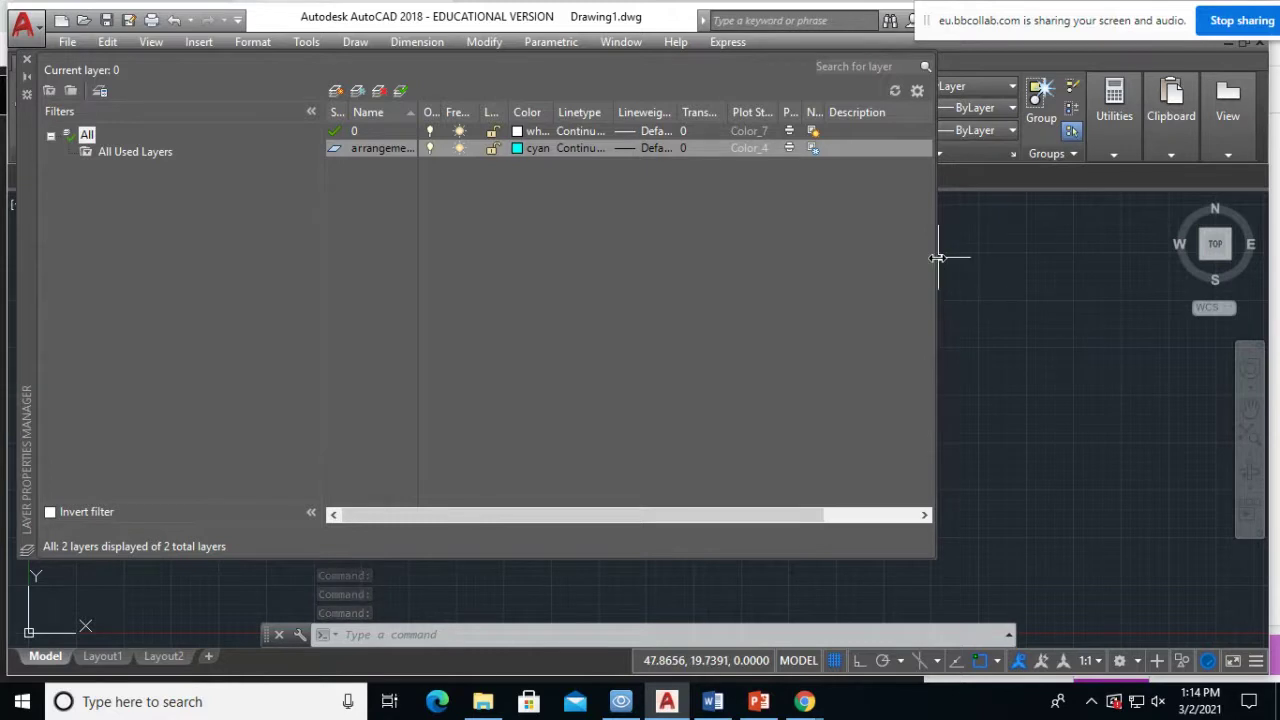
# - Widen the palette and the Linetype and Plot columns, turn off plotting for arrangement, and select layer 0
pyautogui.moveTo(936, 258); pyautogui.dragTo(1165, 250)
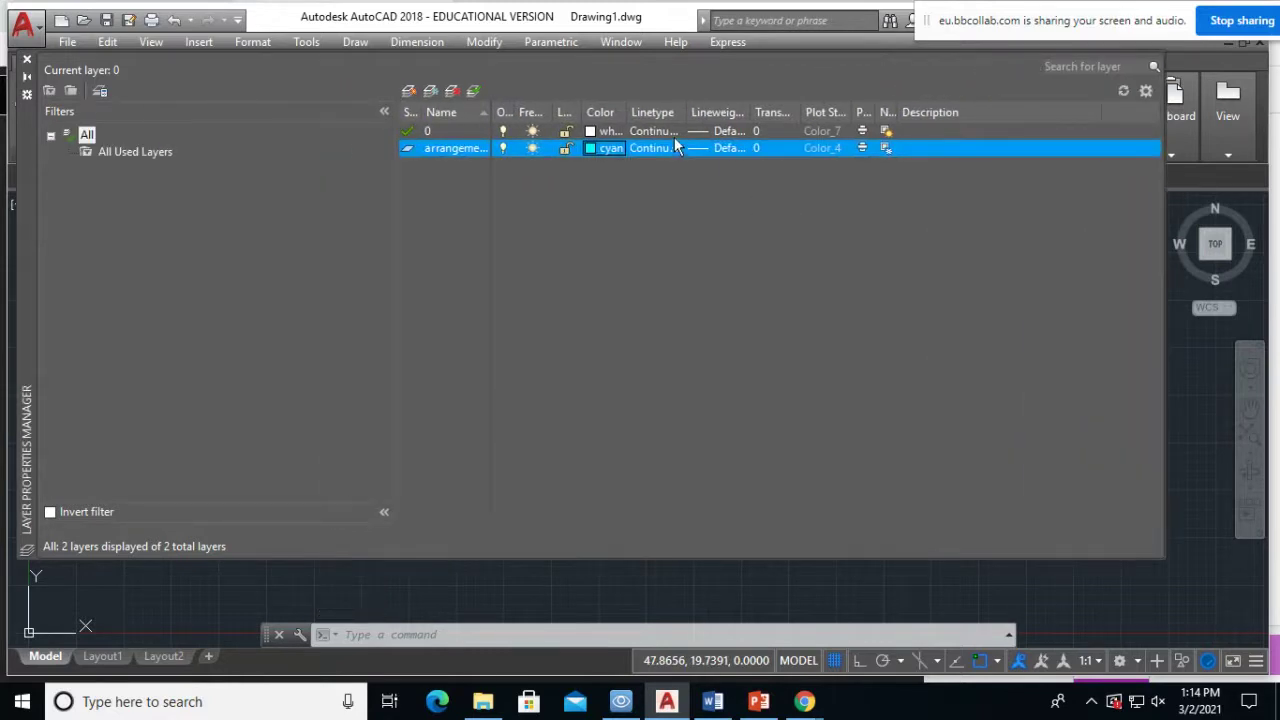
pyautogui.moveTo(684, 106); pyautogui.dragTo(834, 112)
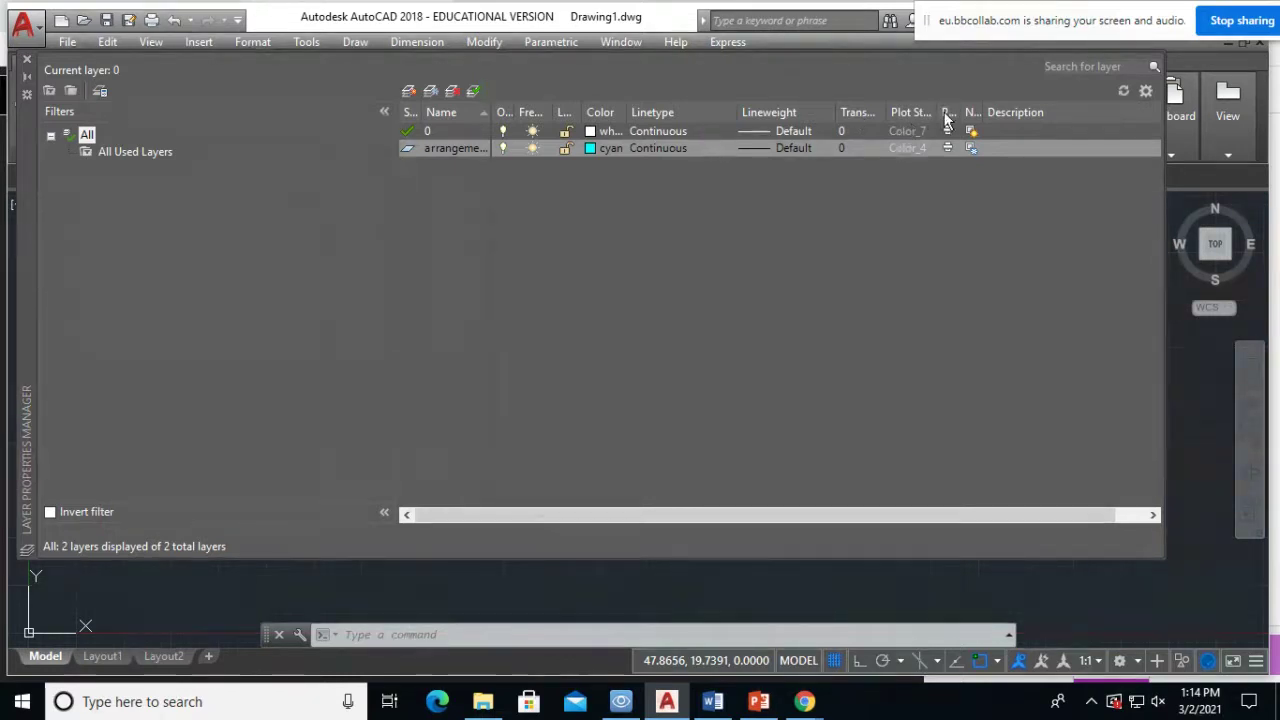
pyautogui.moveTo(1009, 111); pyautogui.dragTo(1018, 112)
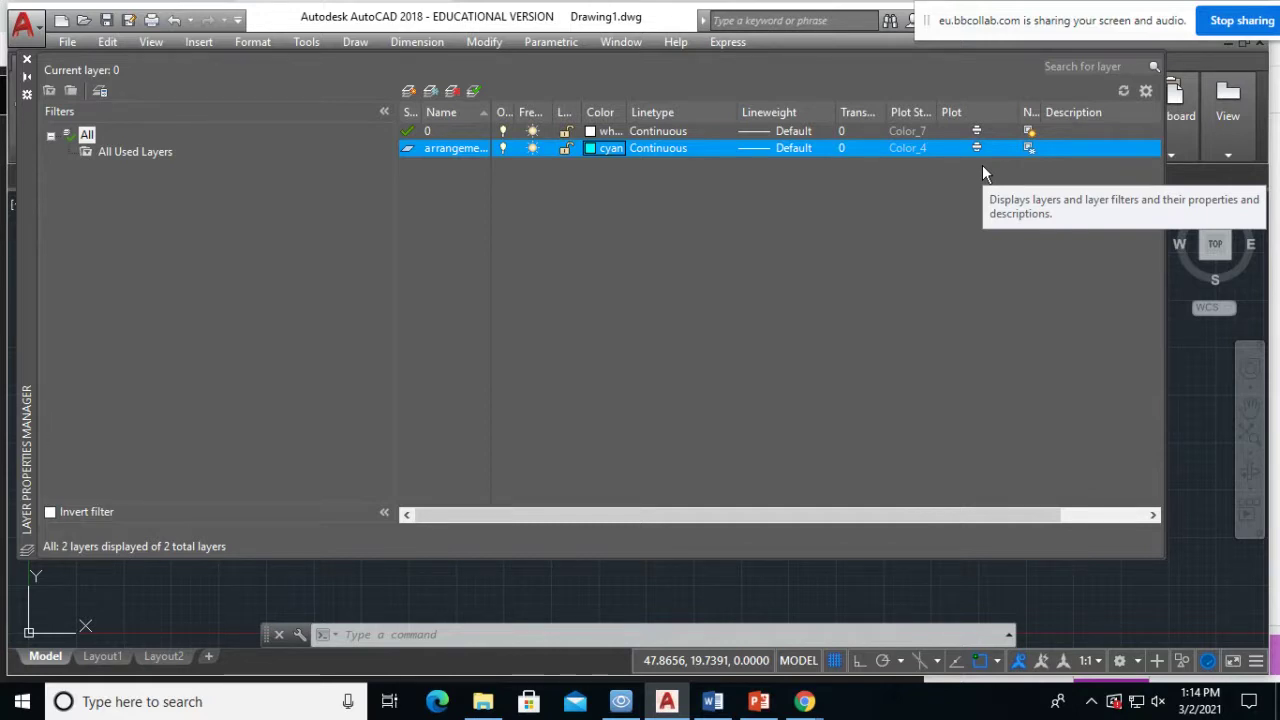
pyautogui.click(976, 148)
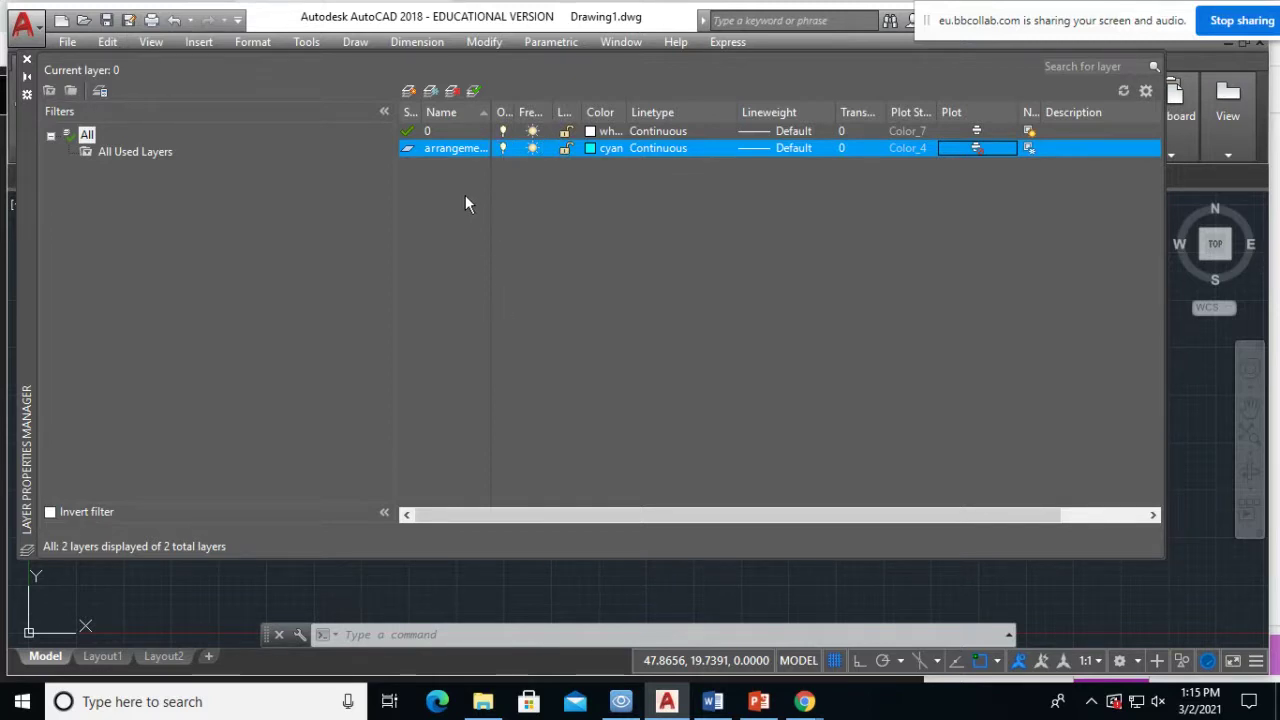
pyautogui.click(446, 133)
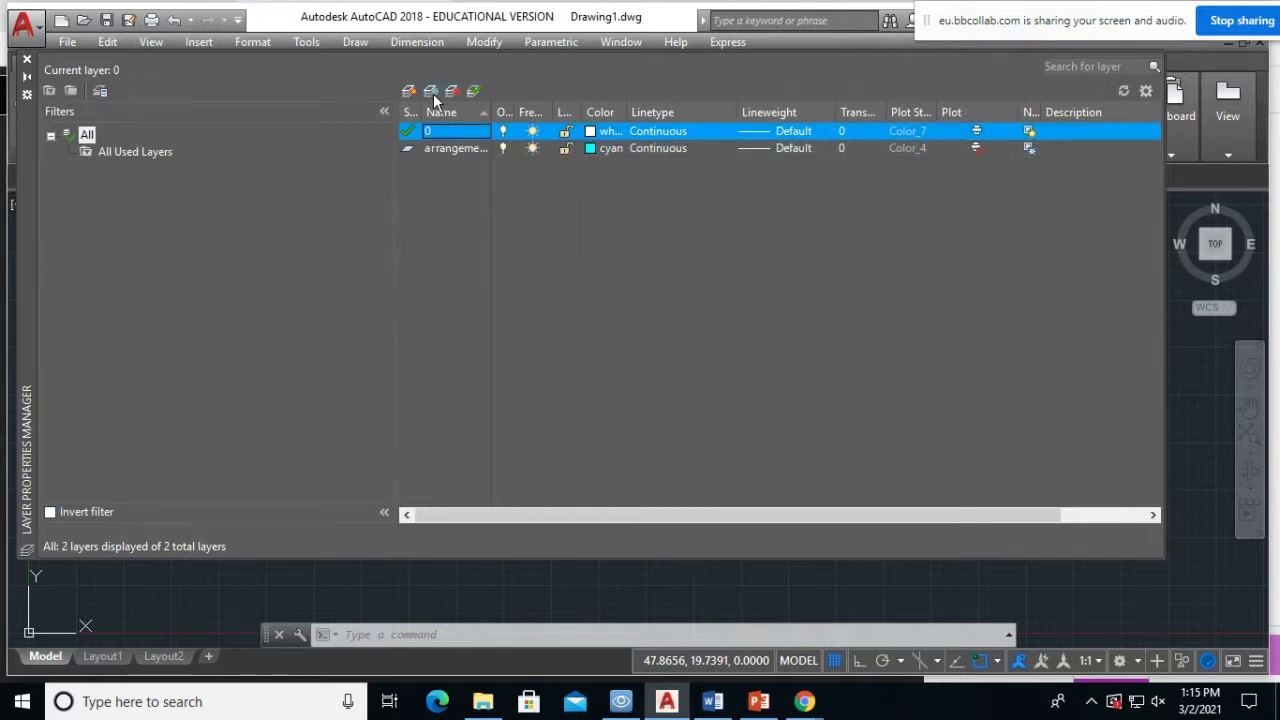
# - Create a layer named 'Hidden' and set its colour to green (Color_3)
pyautogui.click(432, 94)
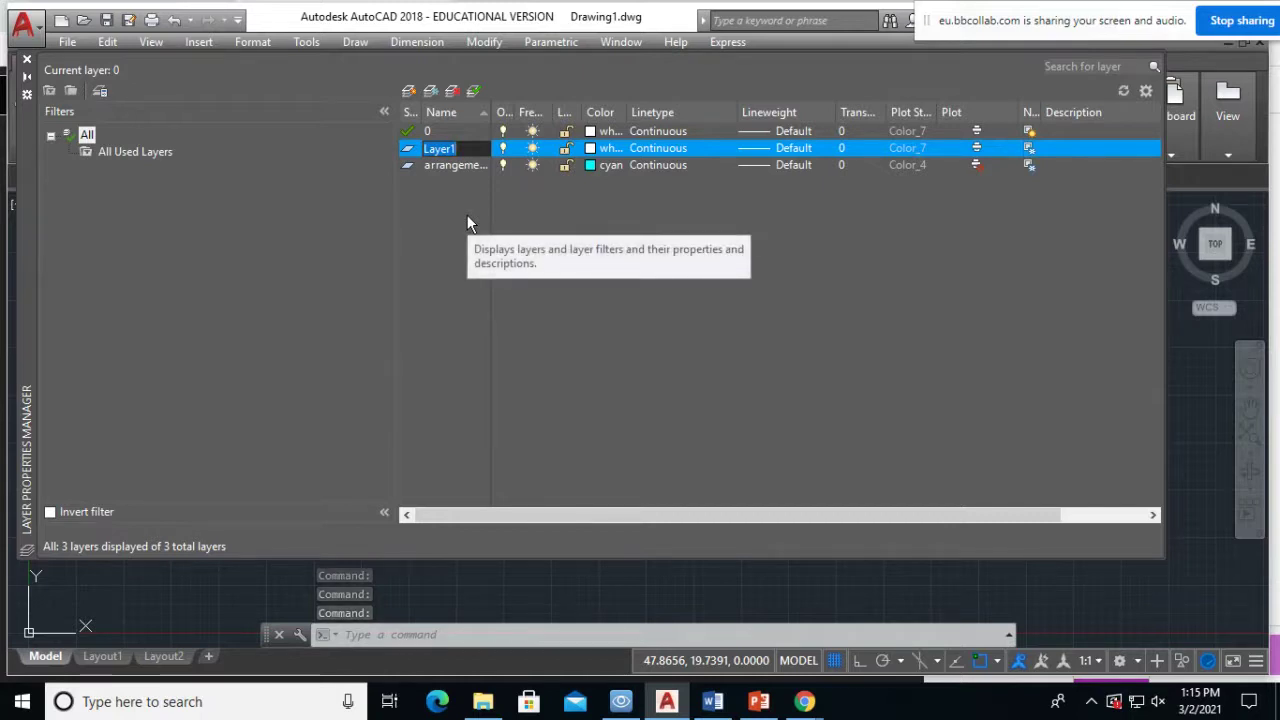
pyautogui.write('jidden')
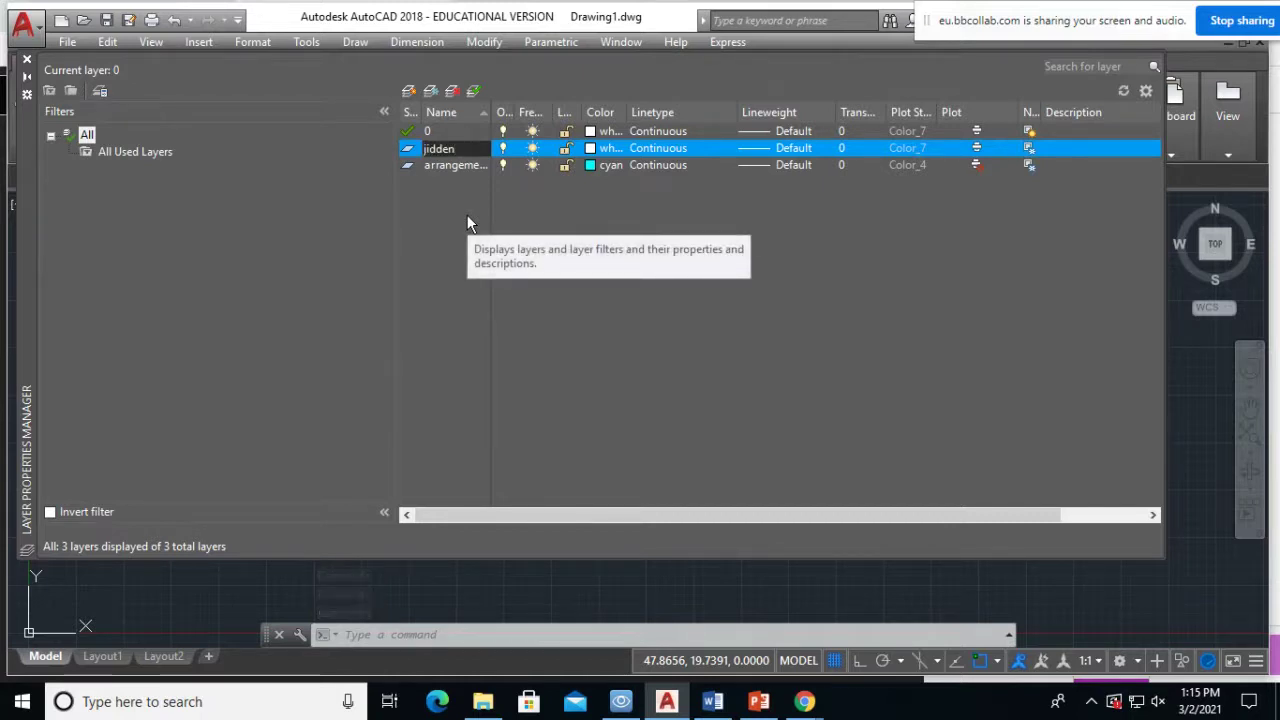
pyautogui.press('BackSpace')
pyautogui.press('BackSpace')
pyautogui.press('BackSpace')
pyautogui.press('BackSpace')
pyautogui.press('BackSpace')
pyautogui.press('BackSpace')
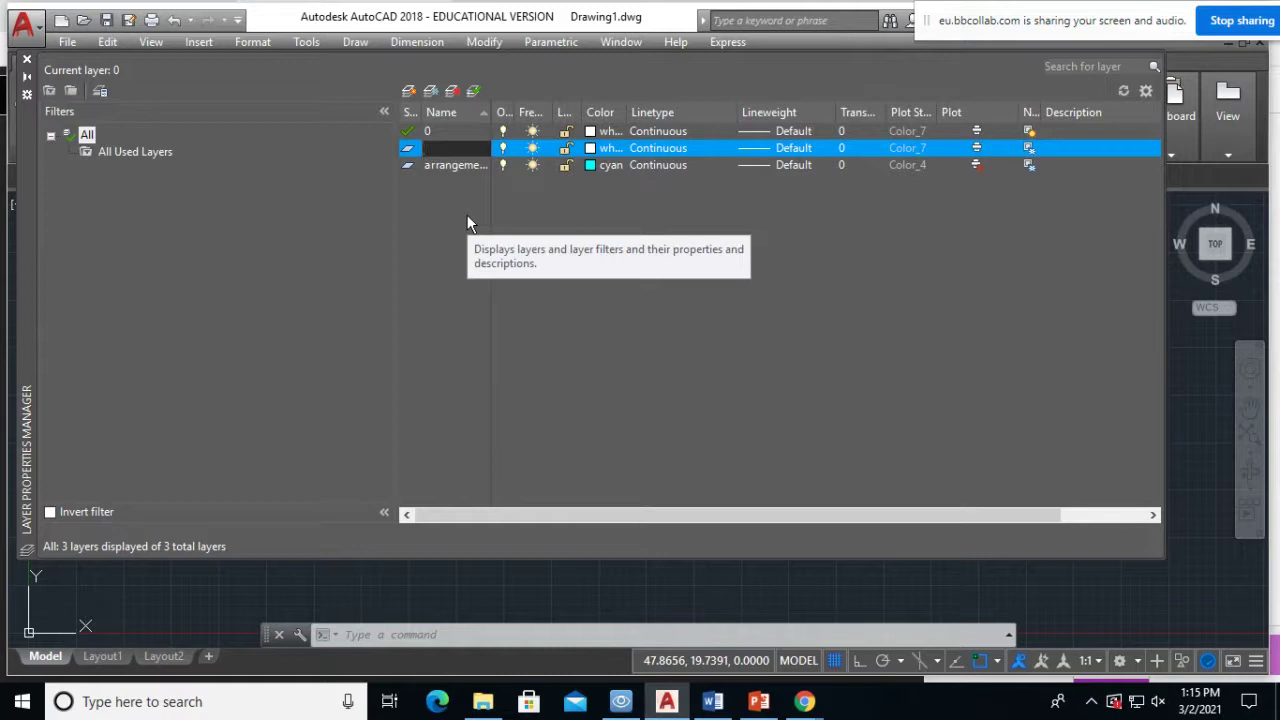
pyautogui.write('Hidden')
pyautogui.press('Return')
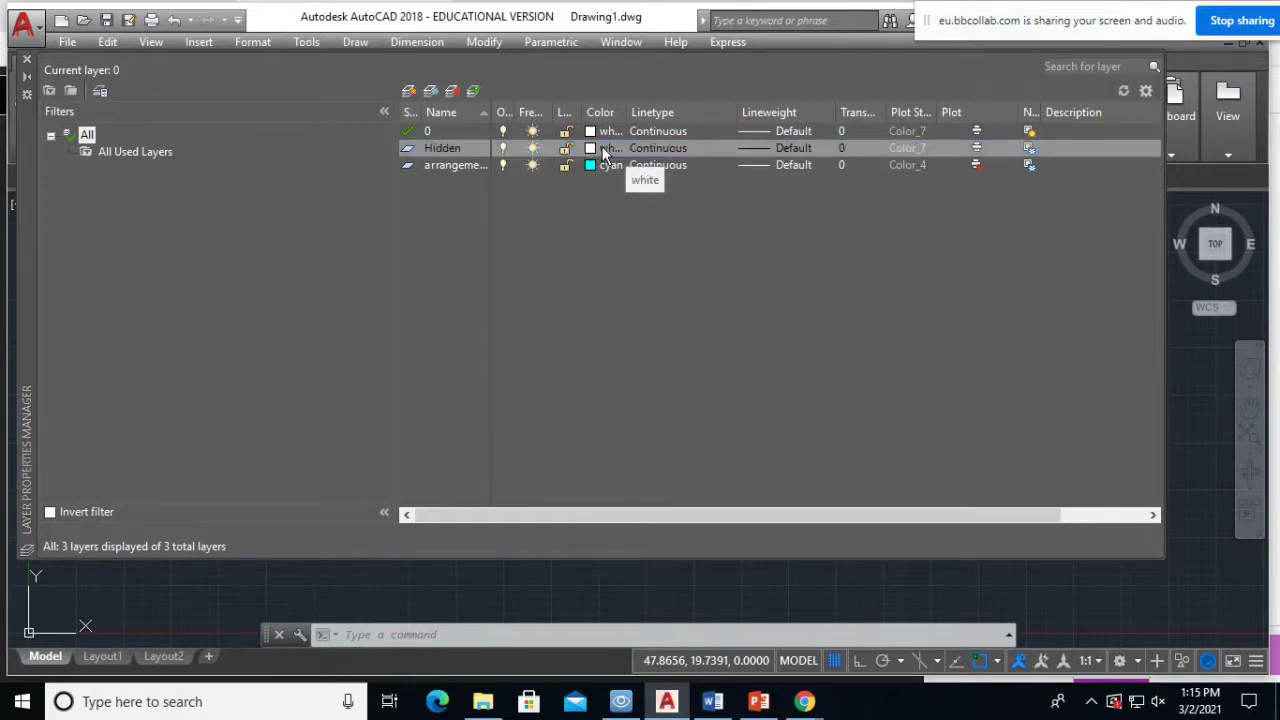
pyautogui.click(603, 152)
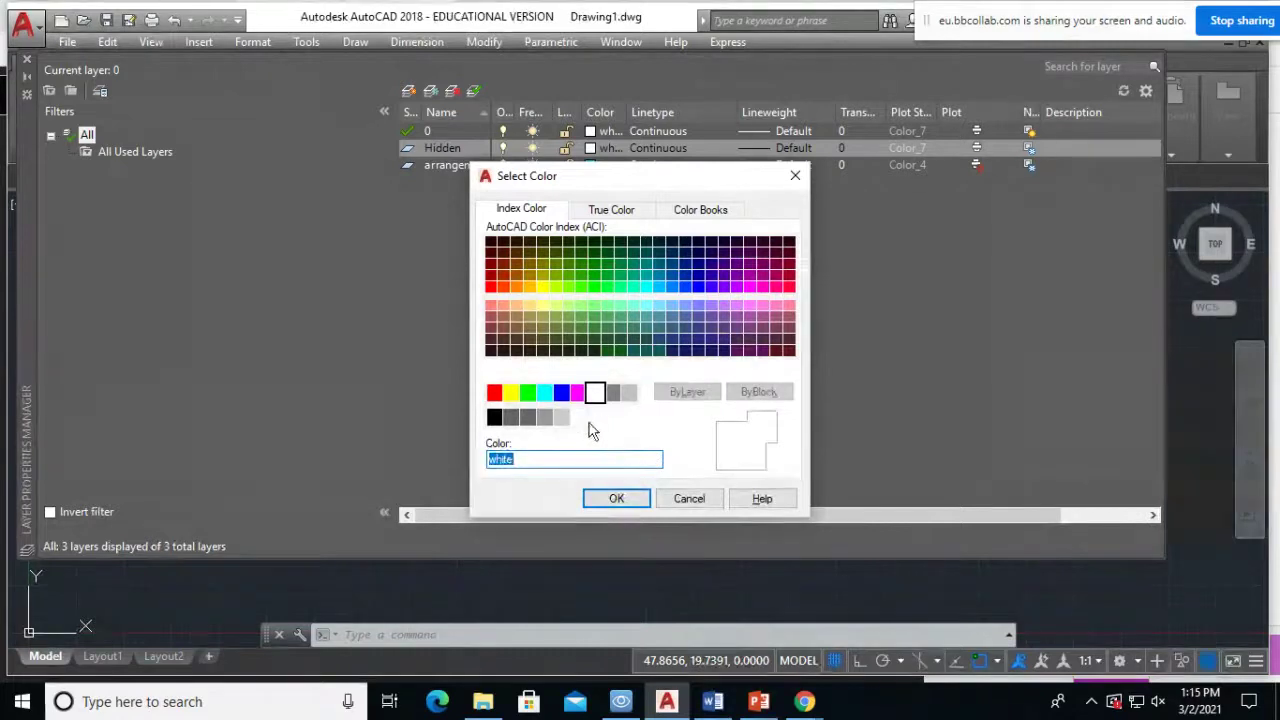
pyautogui.click(527, 392)
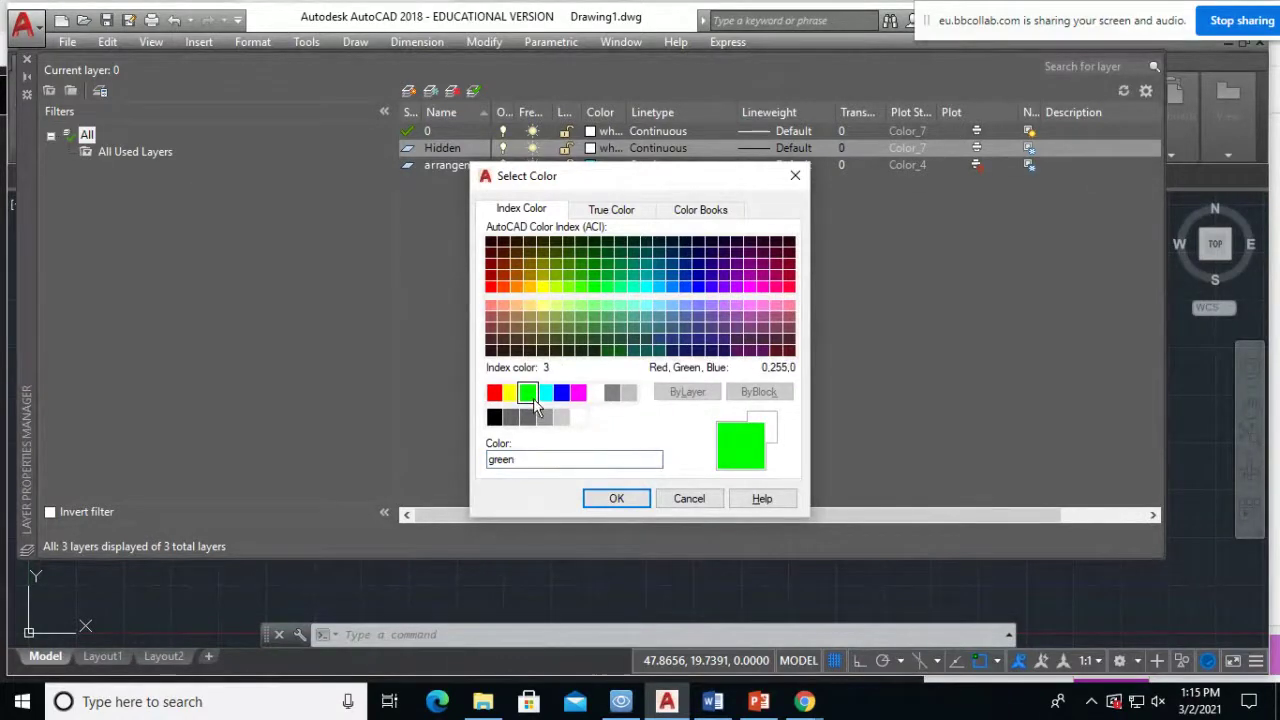
pyautogui.click(627, 505)
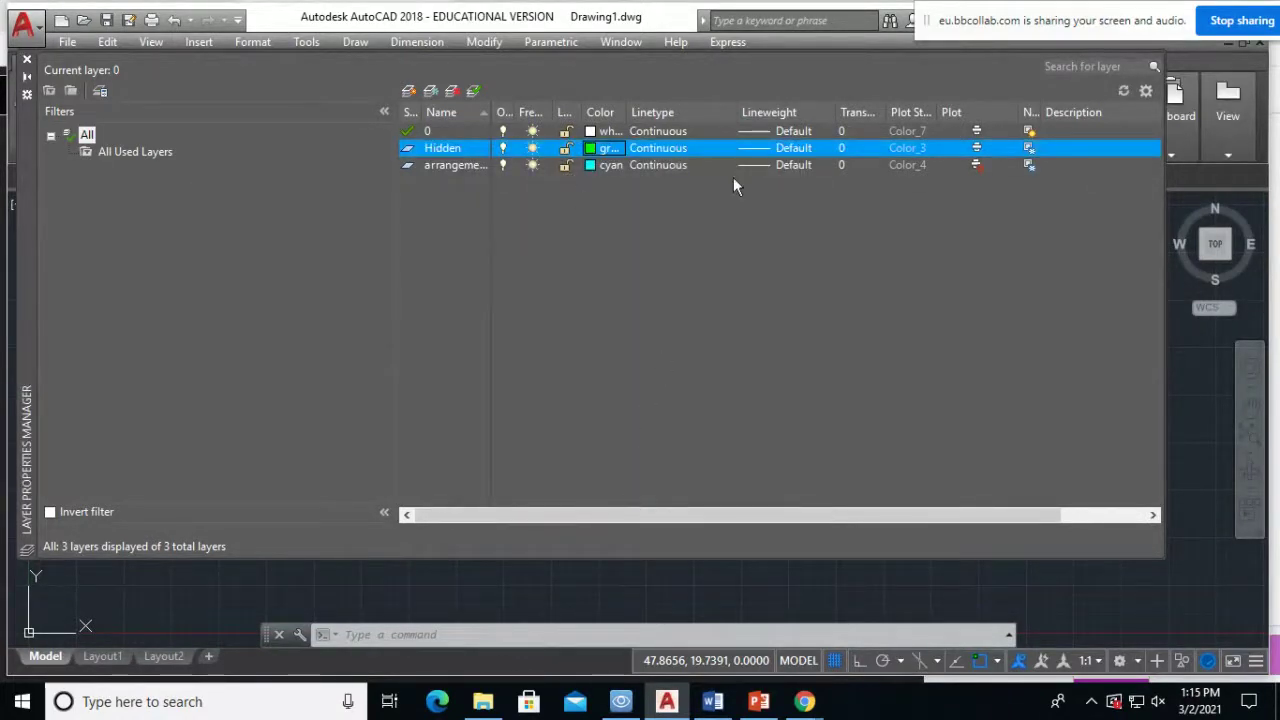
# - Load DASHED2 from acad.lin and assign it as the Hidden layer's linetype
pyautogui.click(675, 151)
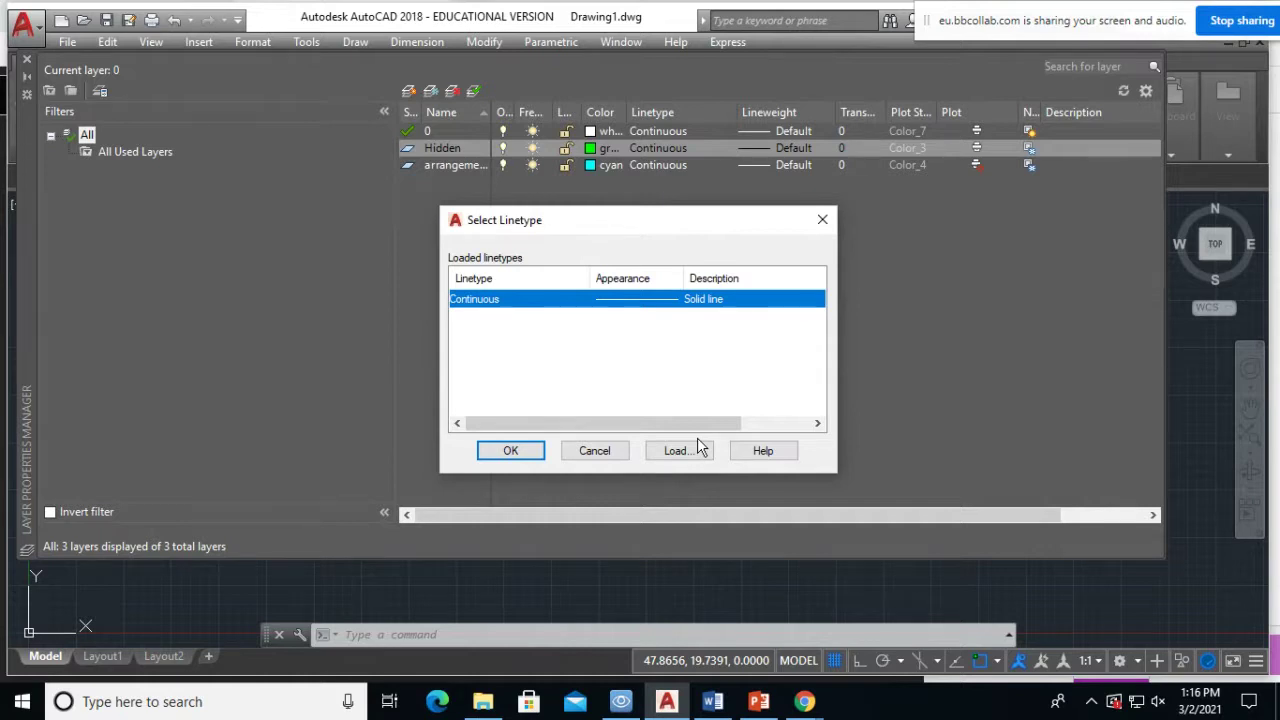
pyautogui.click(692, 450)
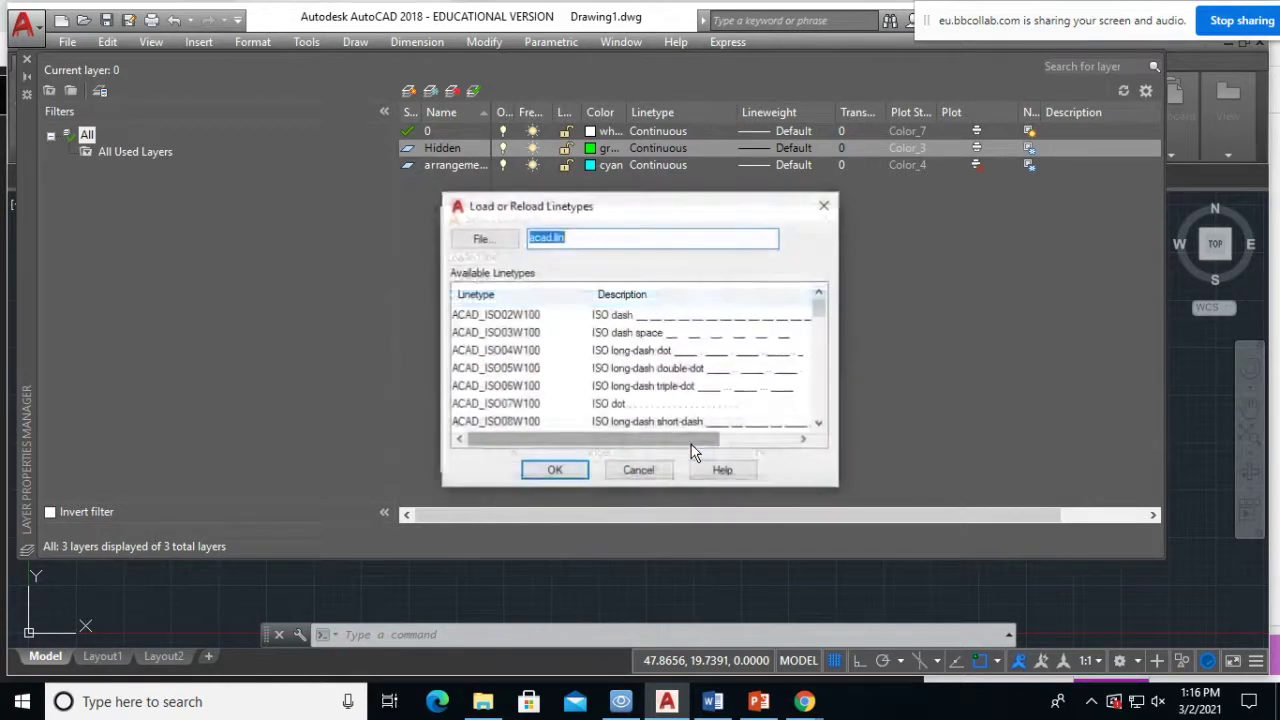
pyautogui.click(530, 334)
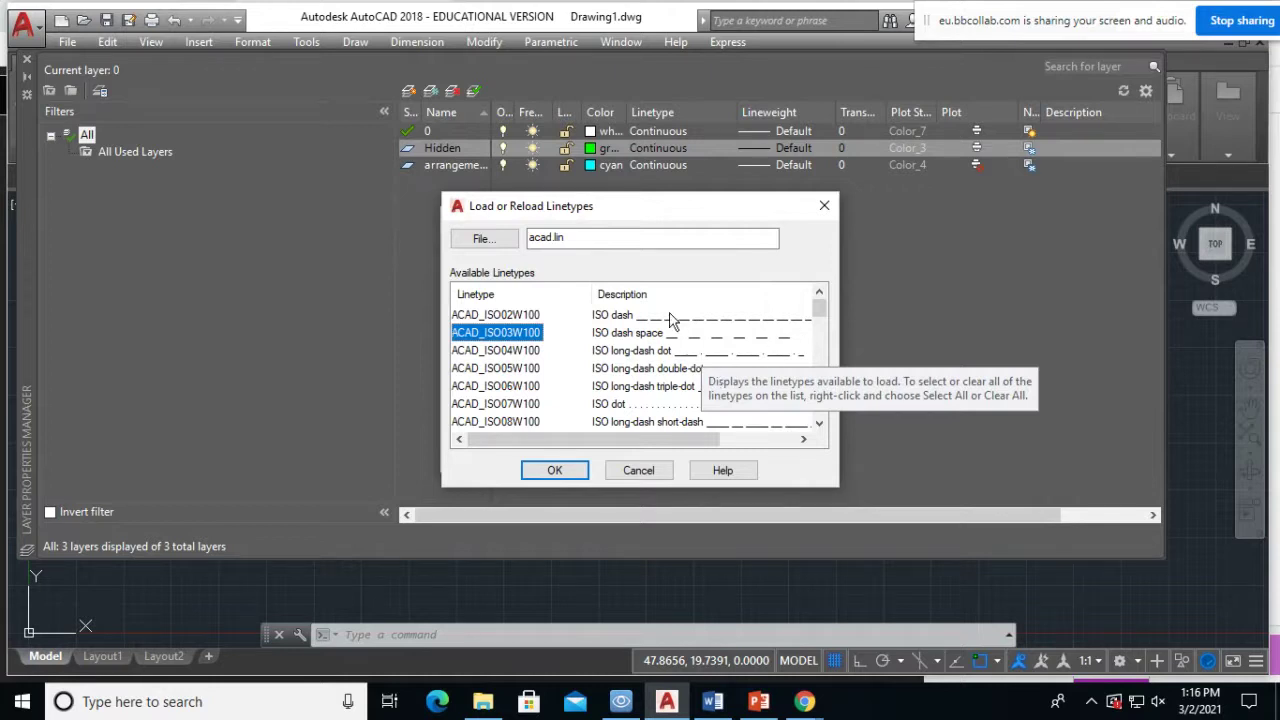
pyautogui.moveTo(818, 310); pyautogui.dragTo(818, 345)
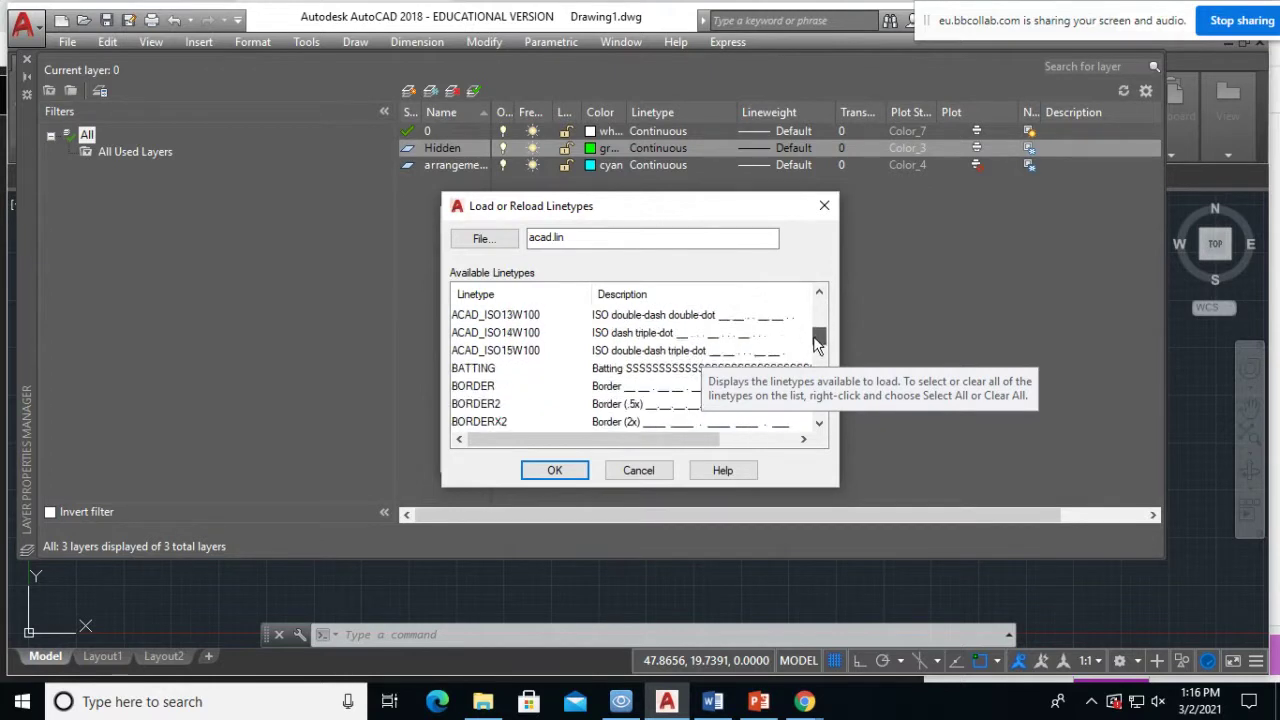
pyautogui.scroll(-2, 640, 385)
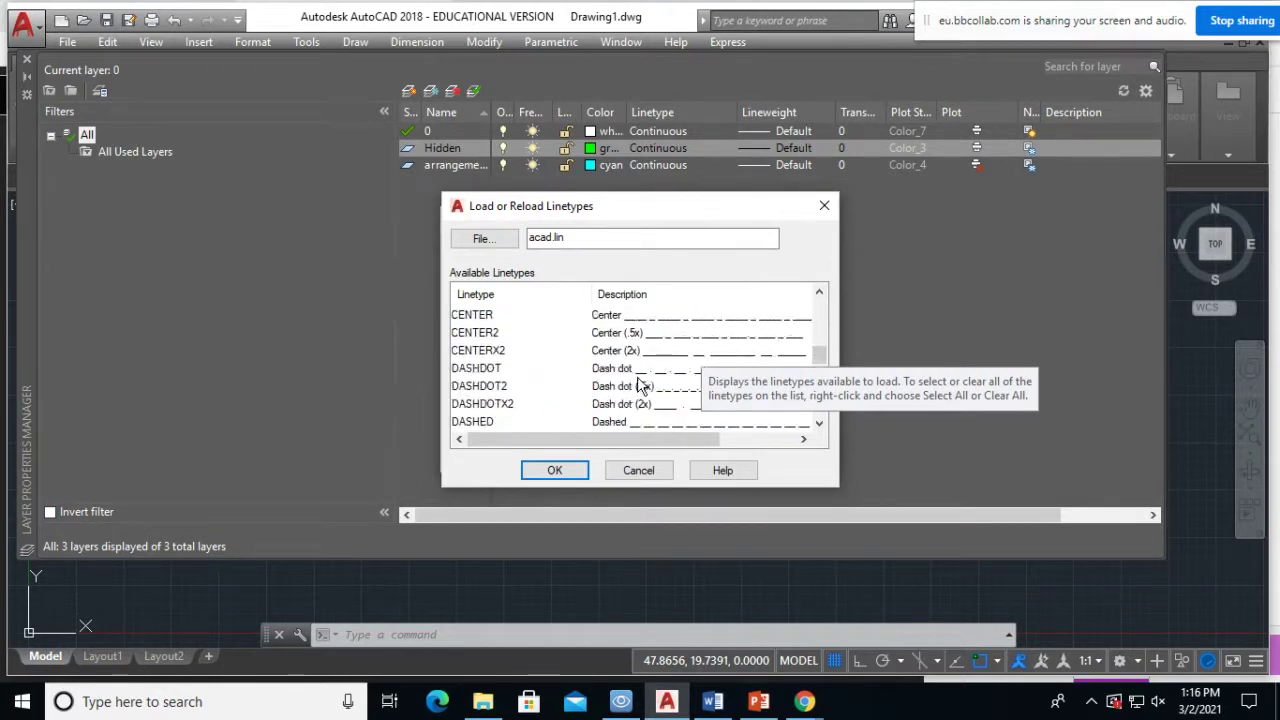
pyautogui.scroll(-1, 640, 385)
pyautogui.click(488, 390)
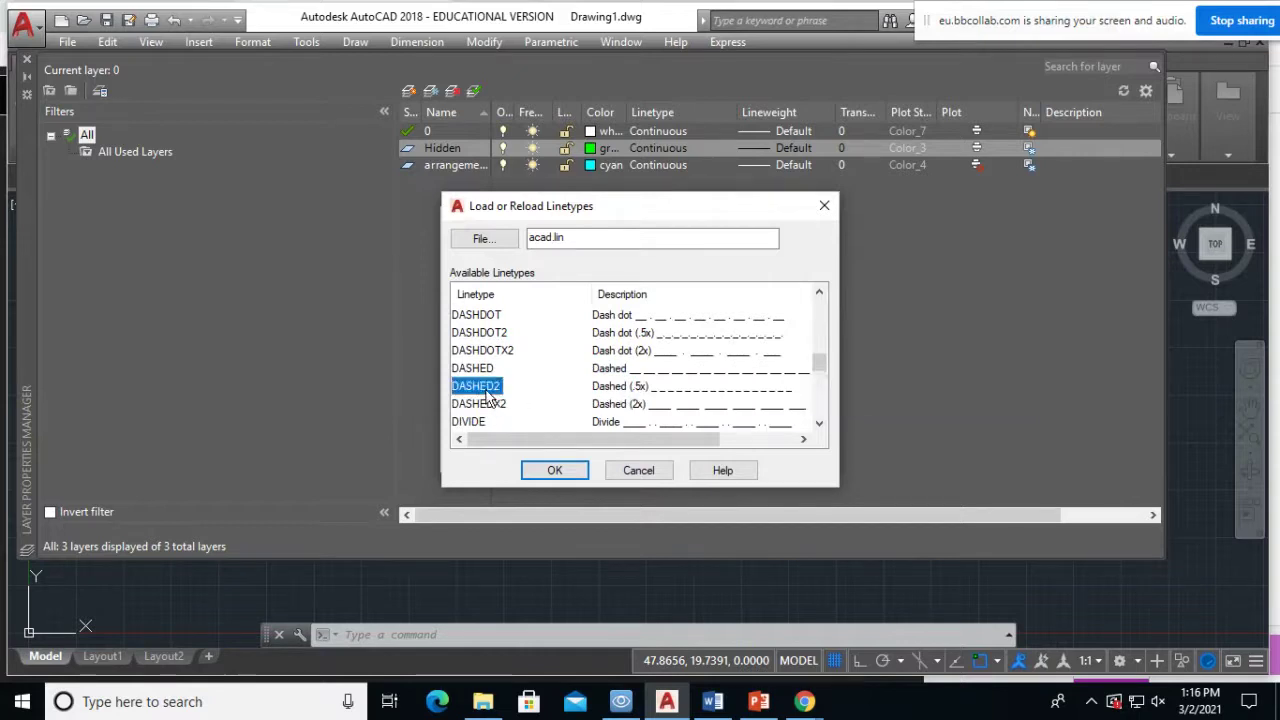
pyautogui.click(556, 474)
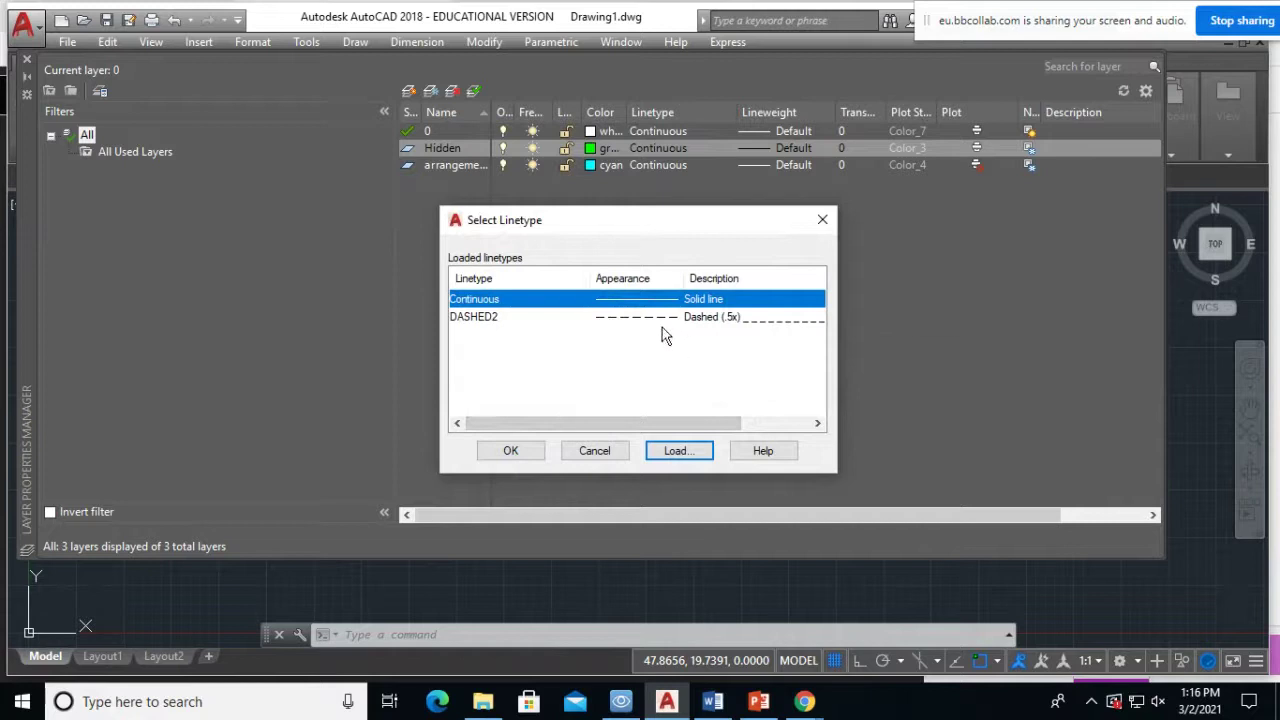
pyautogui.click(641, 317)
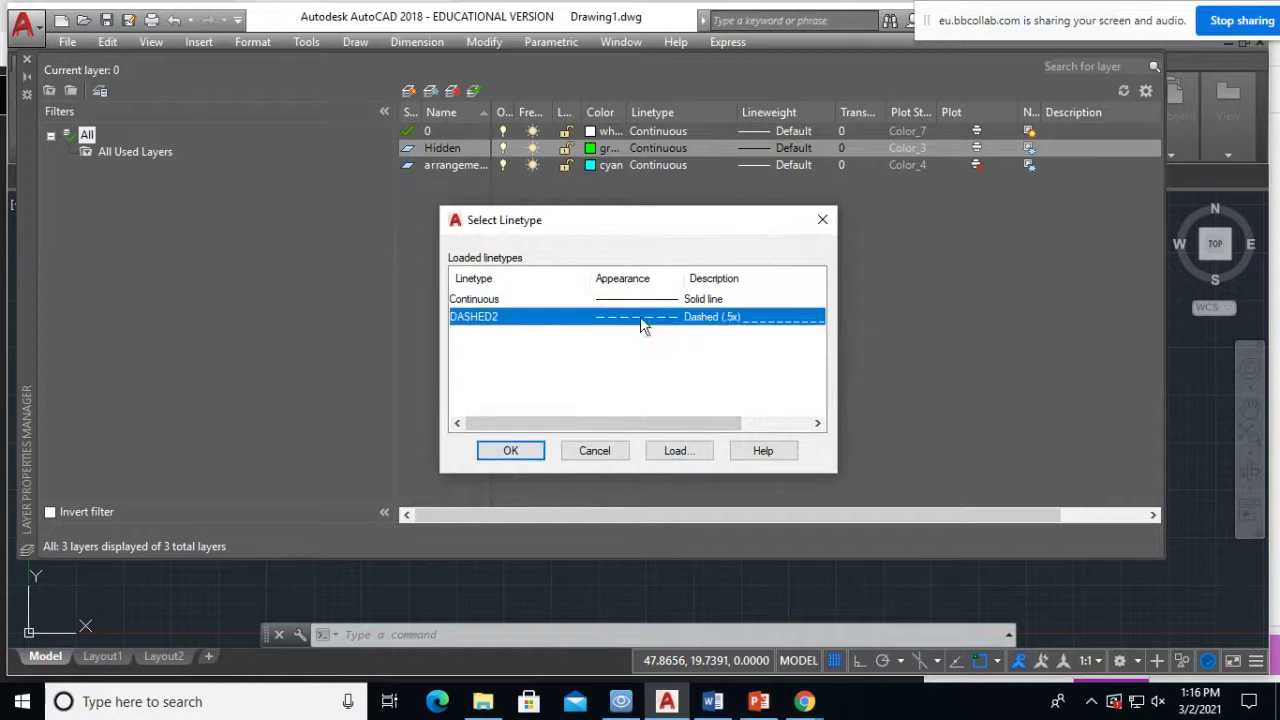
pyautogui.click(518, 451)
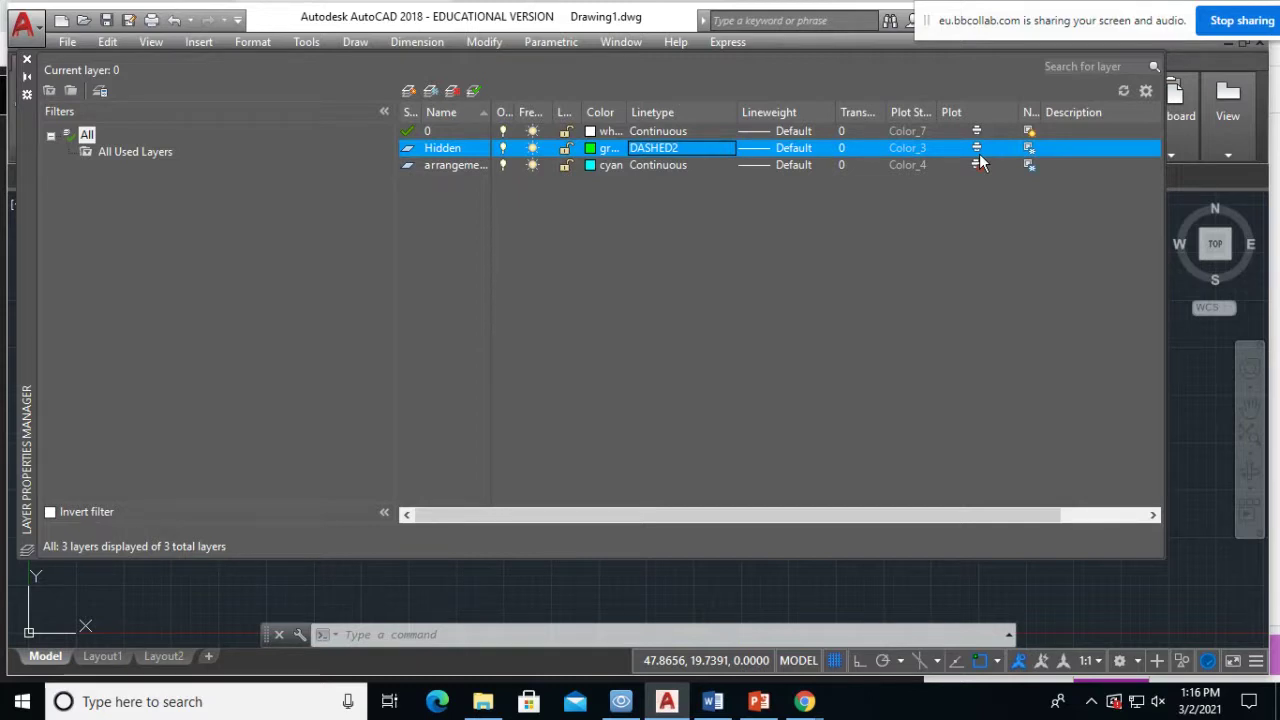
pyautogui.click(978, 156)
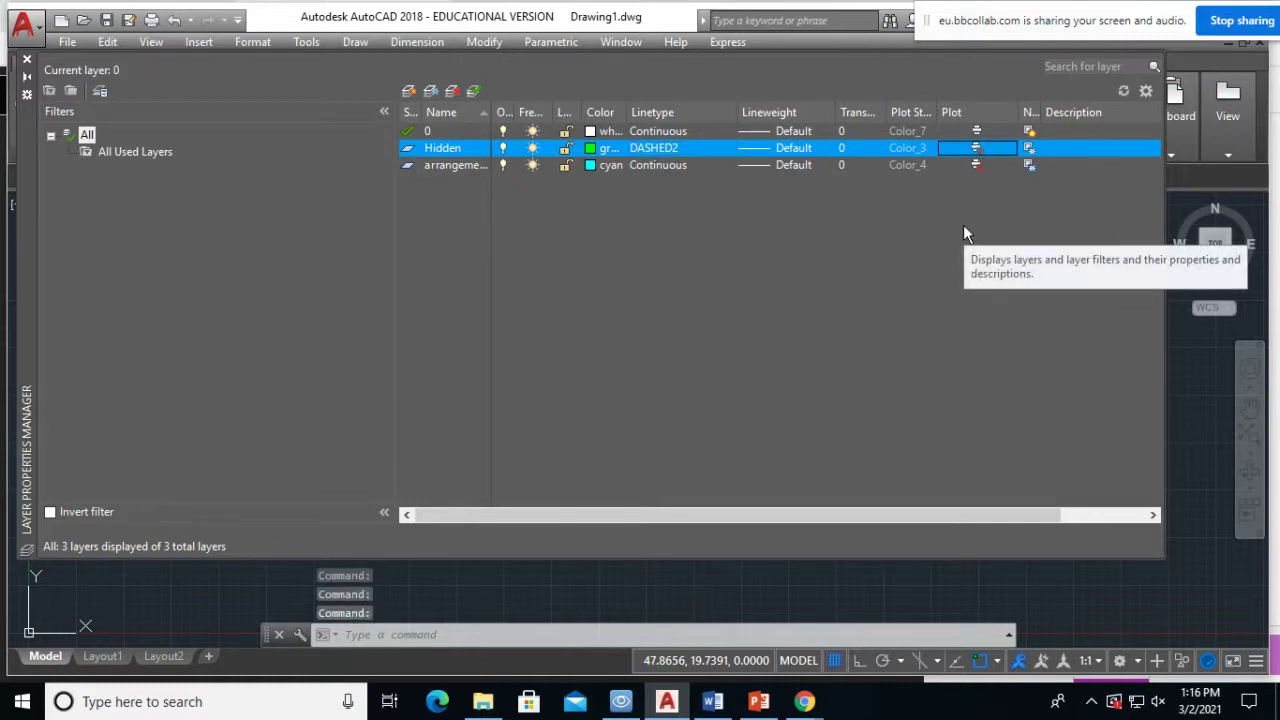
# - Create Layer1 from the arrangement layer, inheriting its cyan colour and Continuous linetype
pyautogui.click(977, 165)
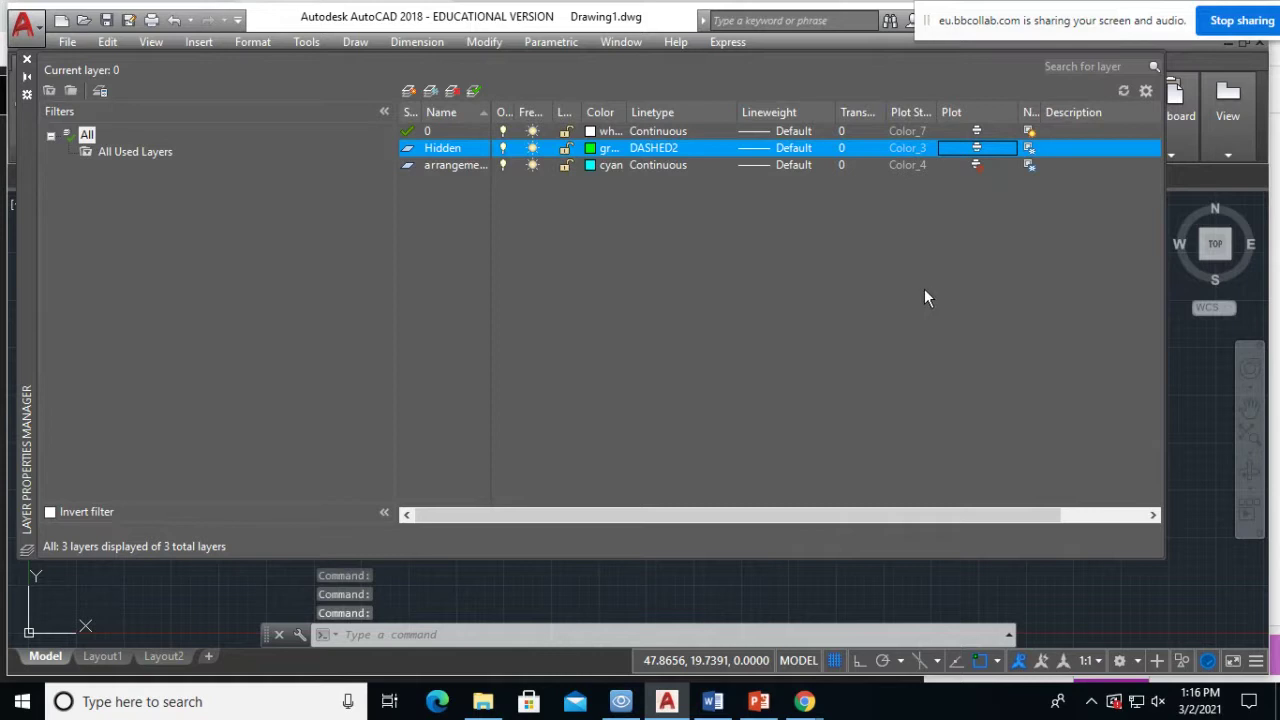
pyautogui.doubleClick(455, 166)
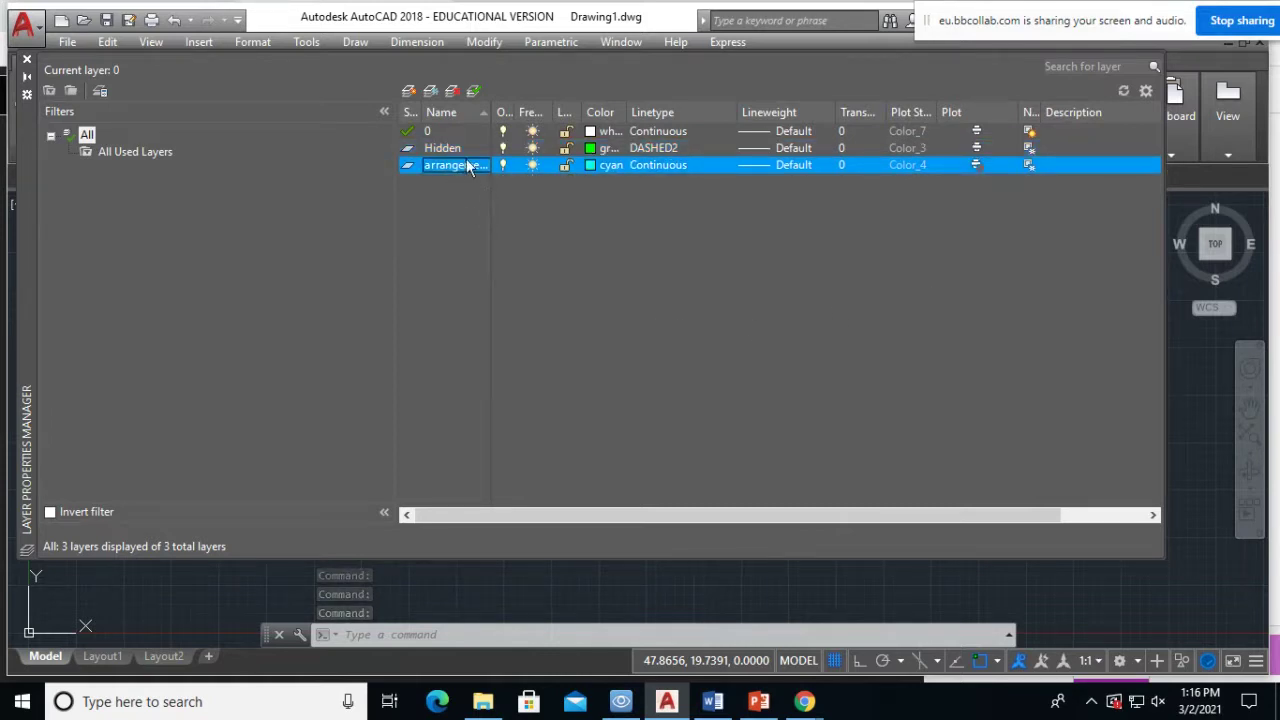
pyautogui.click(437, 93)
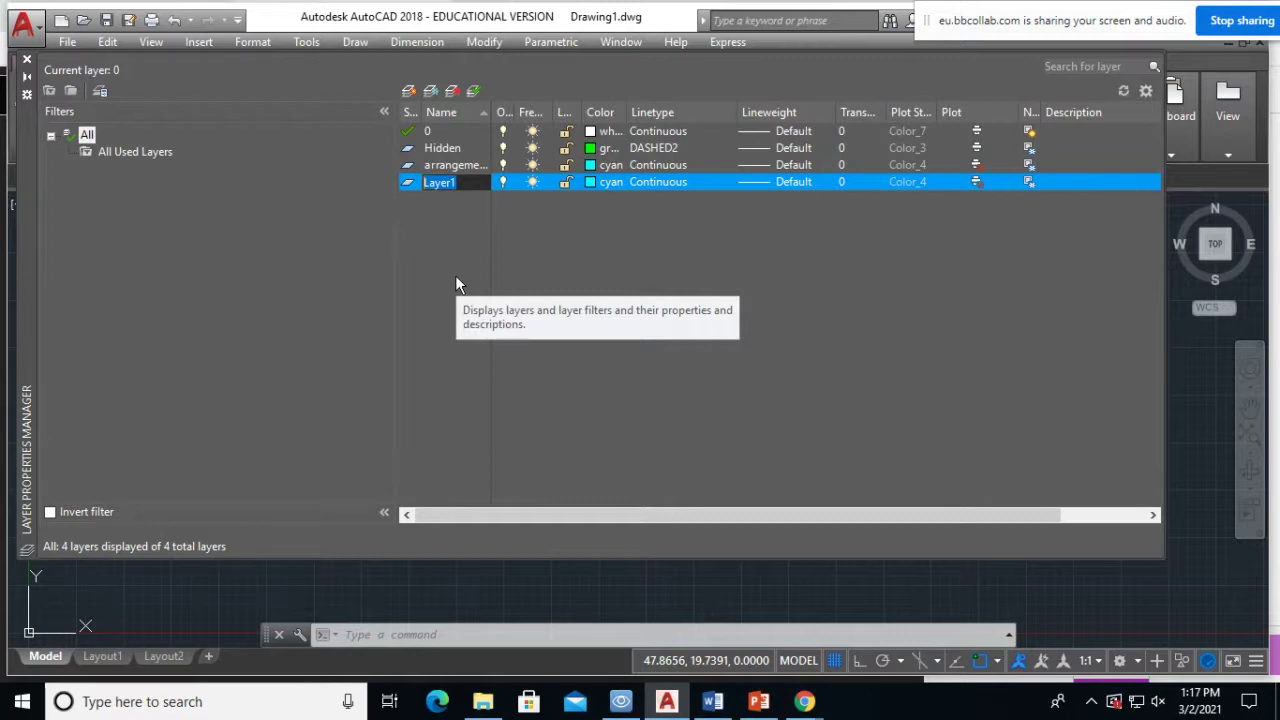
# - Rename the new layer to 'secionning'
pyautogui.write('sec')
pyautogui.write('ionin')
pyautogui.press('BackSpace')
pyautogui.press('BackSpace')
pyautogui.write('n')
pyautogui.write('ing')
pyautogui.press('Return')
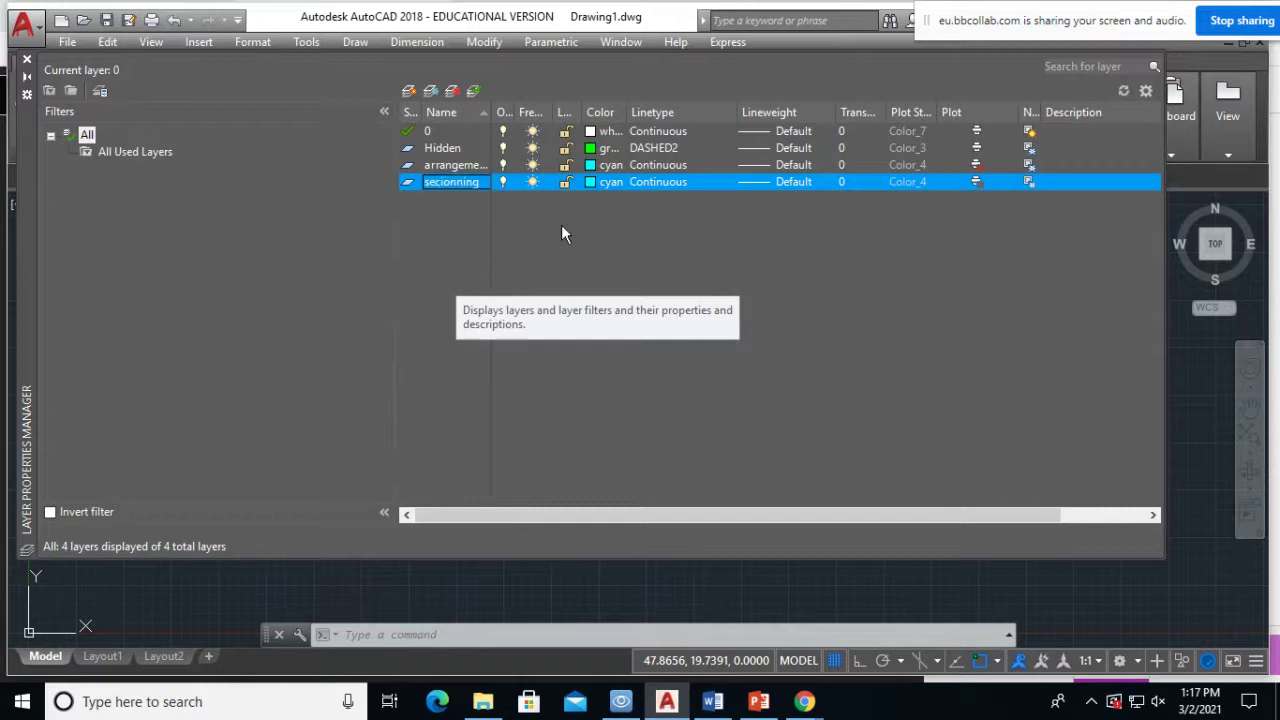
# - Set the secionning layer's colour to magenta
pyautogui.click(593, 184)
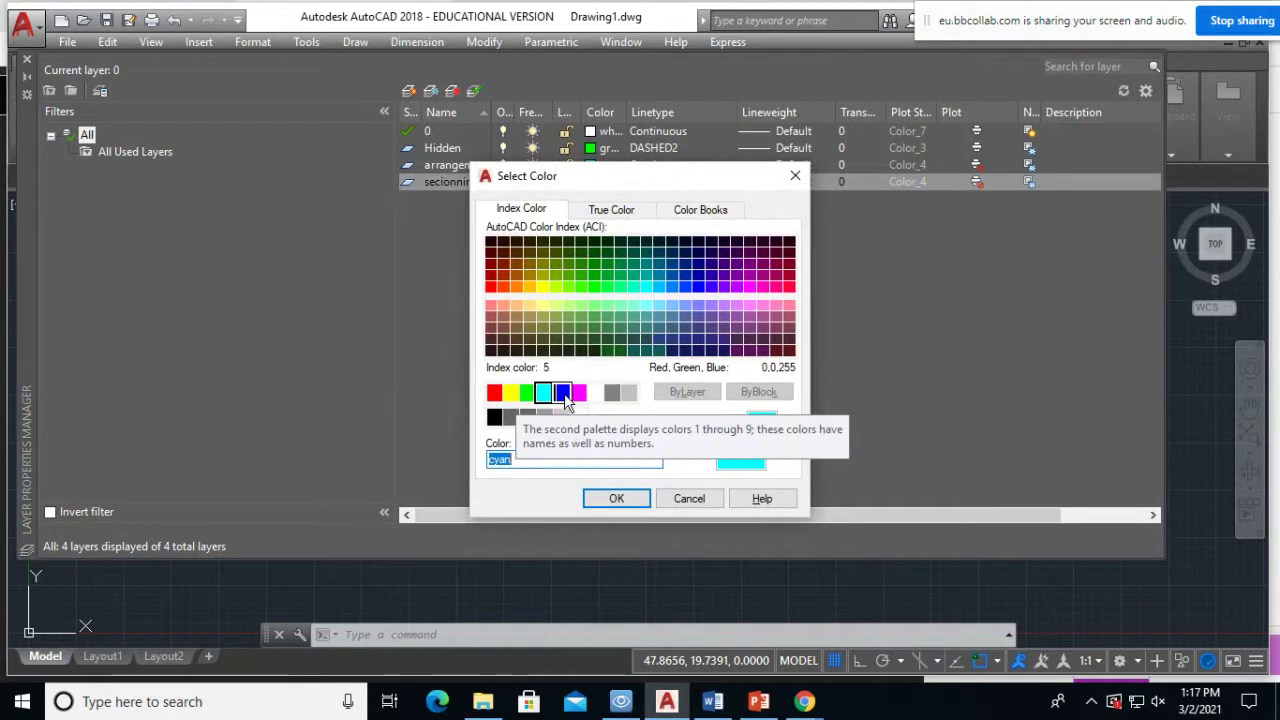
pyautogui.click(579, 392)
pyautogui.click(616, 498)
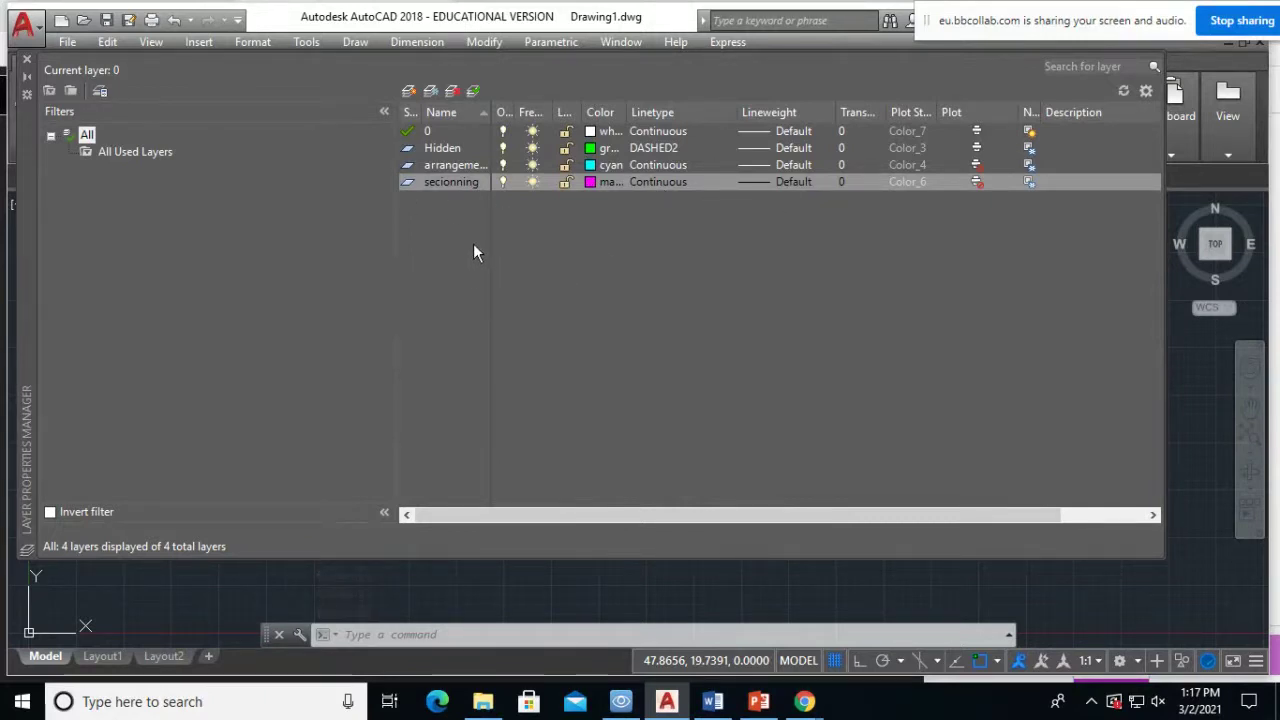
# - Create a new layer named 'center lines'
pyautogui.click(431, 91)
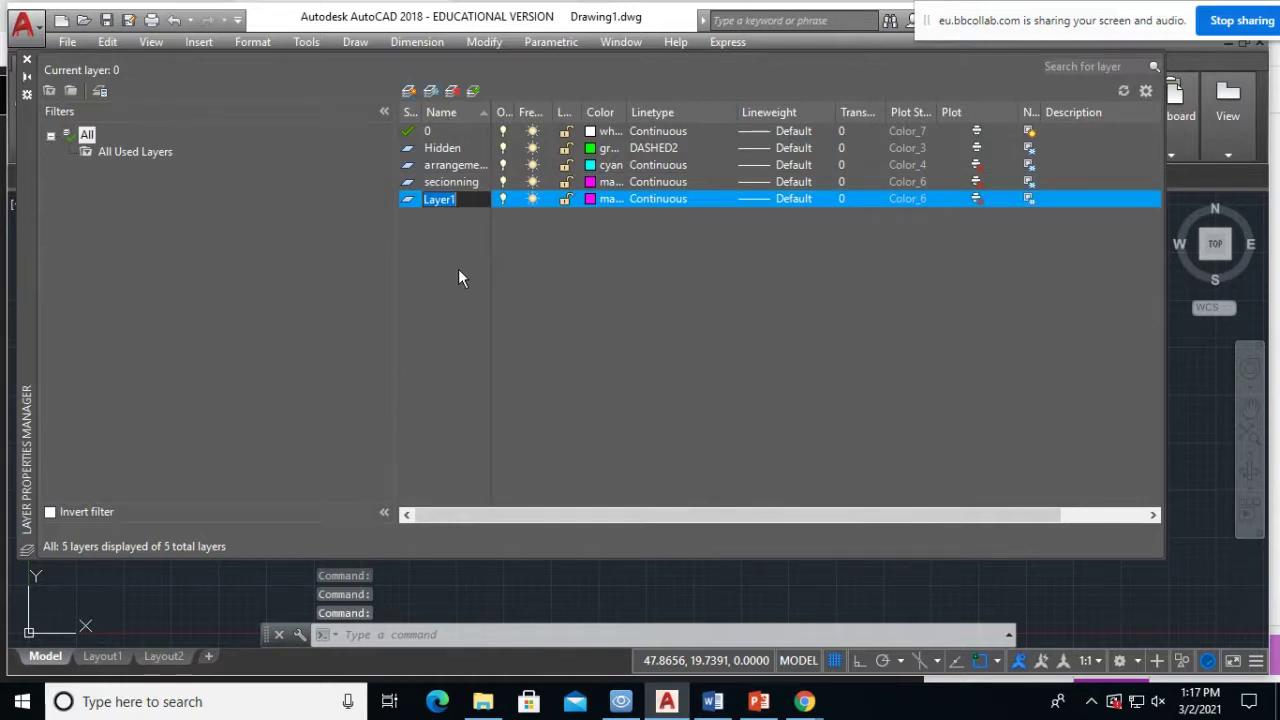
pyautogui.write('c')
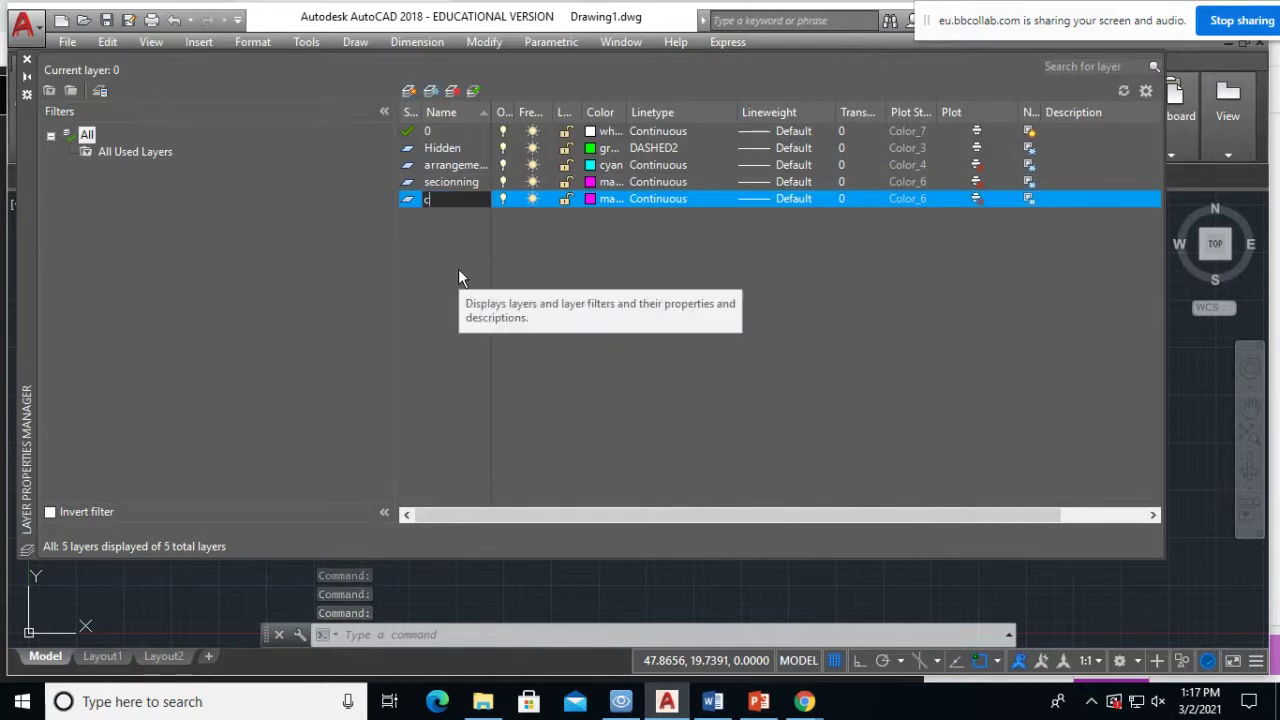
pyautogui.write('enter')
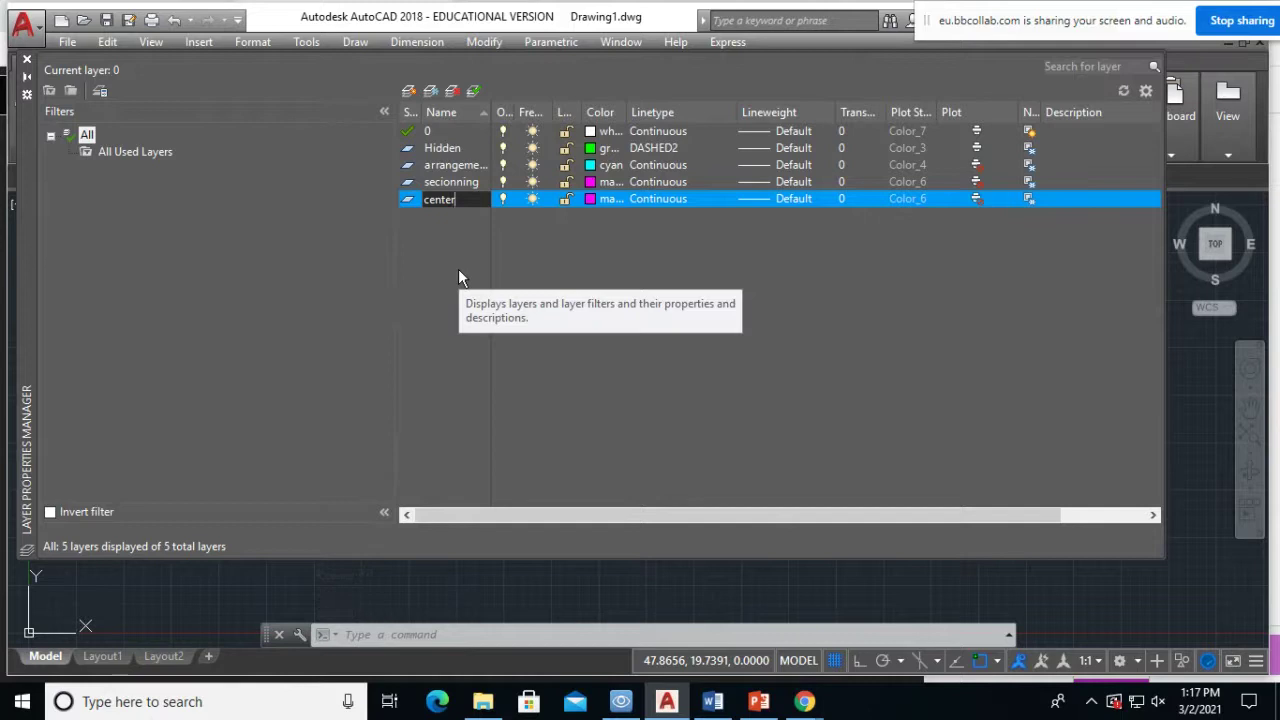
pyautogui.write(' line')
pyautogui.write('s')
pyautogui.press('Return')
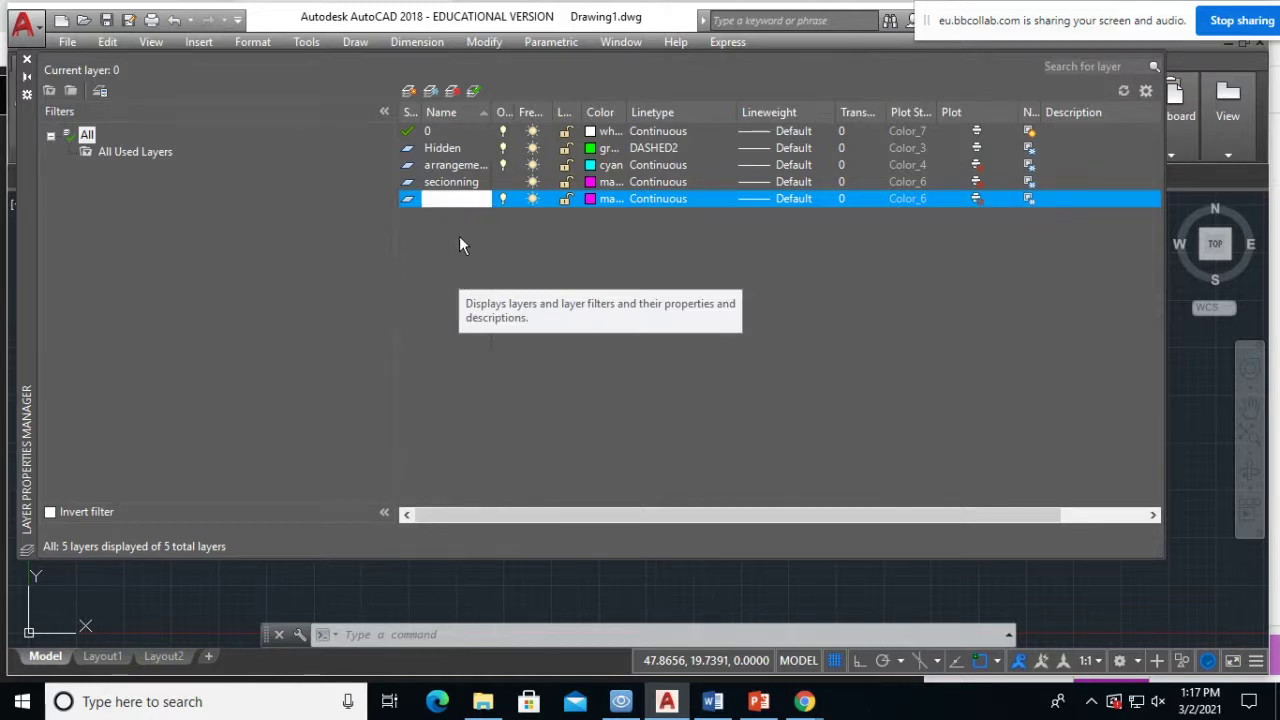
pyautogui.write('center lin')
# - Set the center lines layer's colour to yellow
pyautogui.click(606, 198)
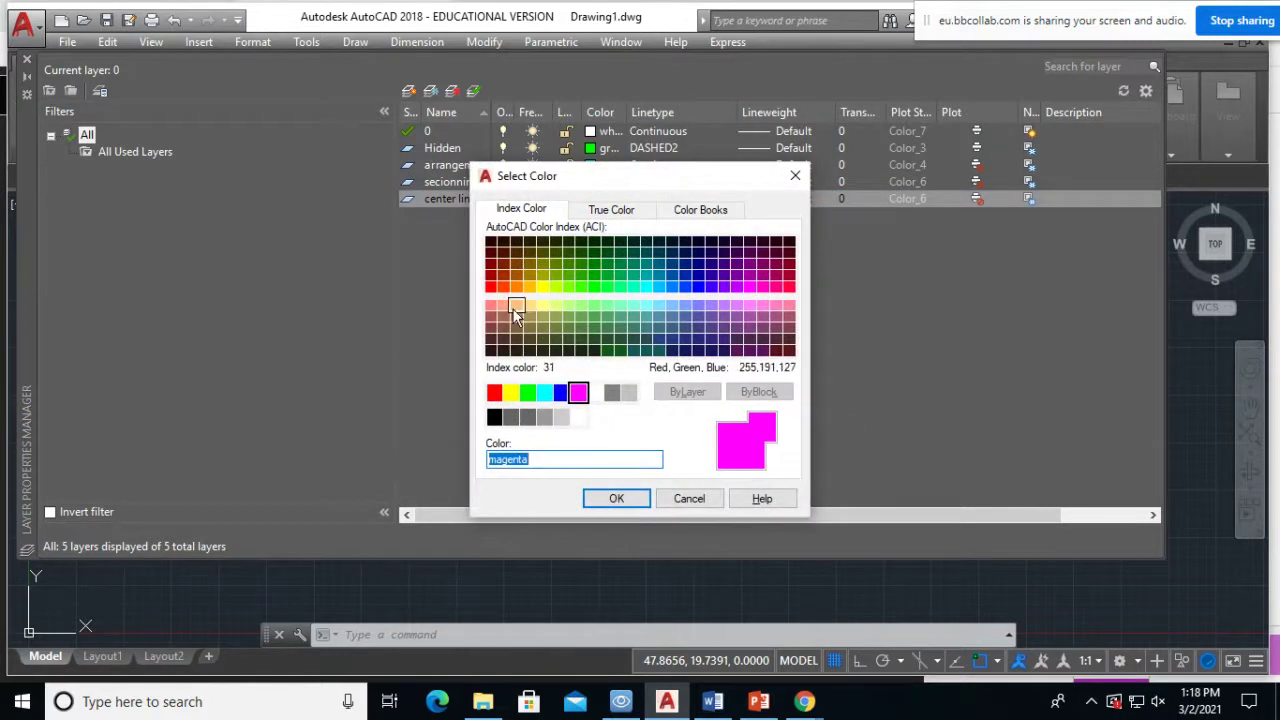
pyautogui.click(511, 392)
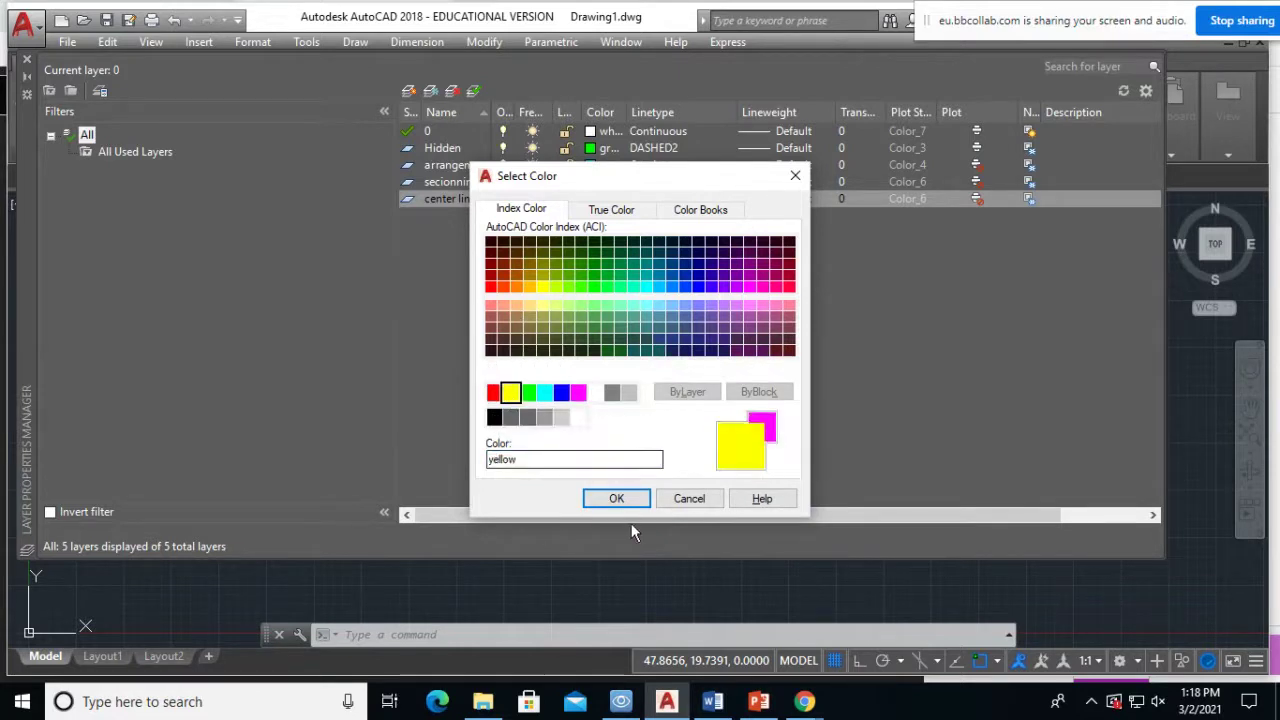
pyautogui.click(617, 498)
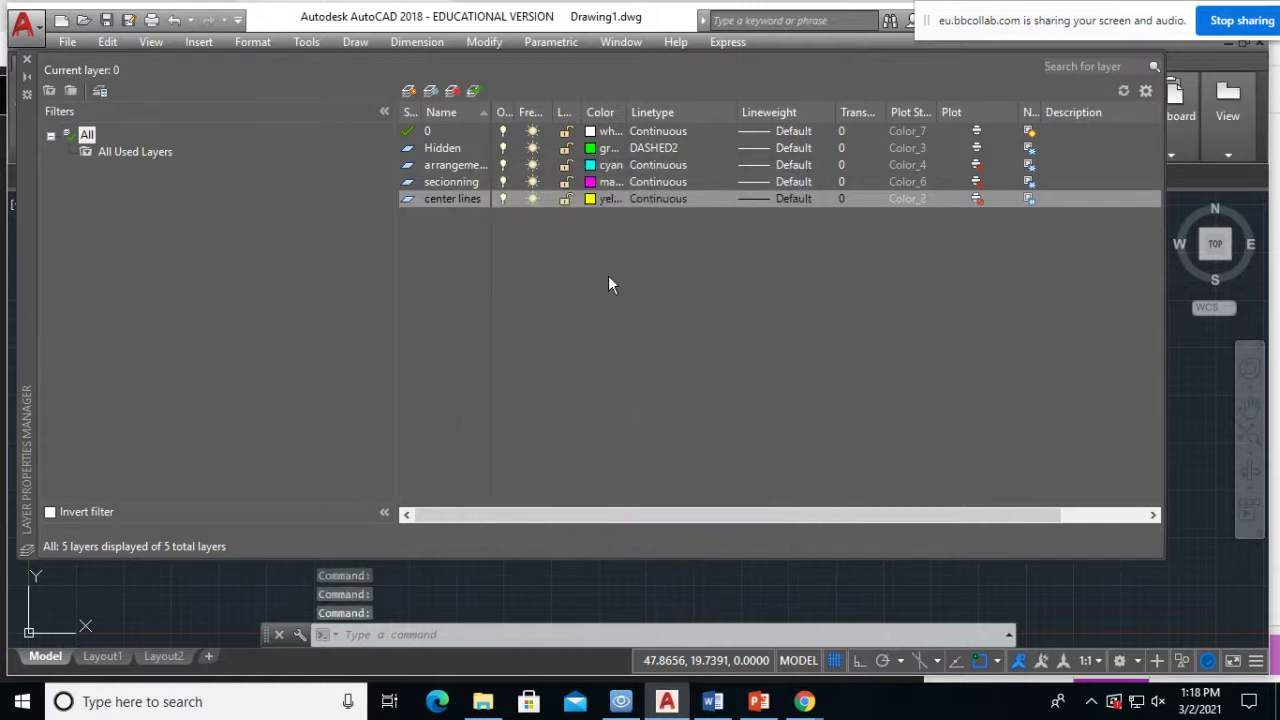
# - Load CENTER2 from the linetype library and assign it to the center lines layer
pyautogui.click(658, 200)
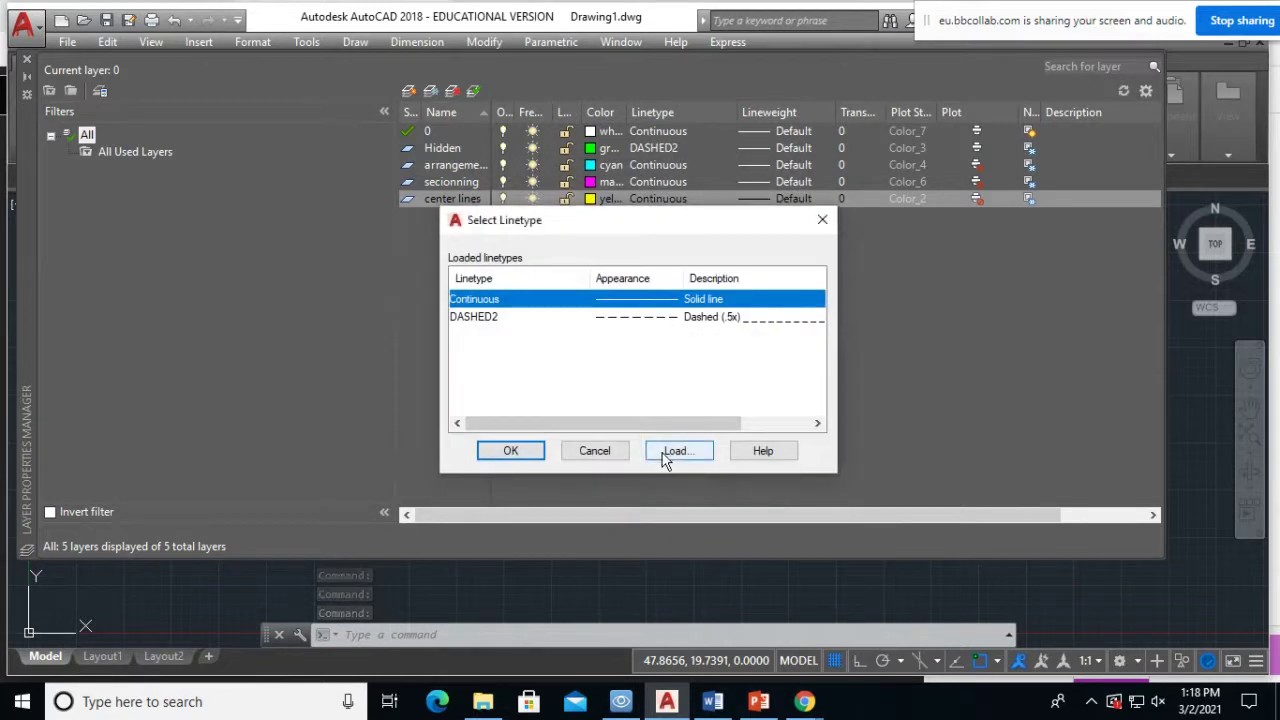
pyautogui.click(667, 452)
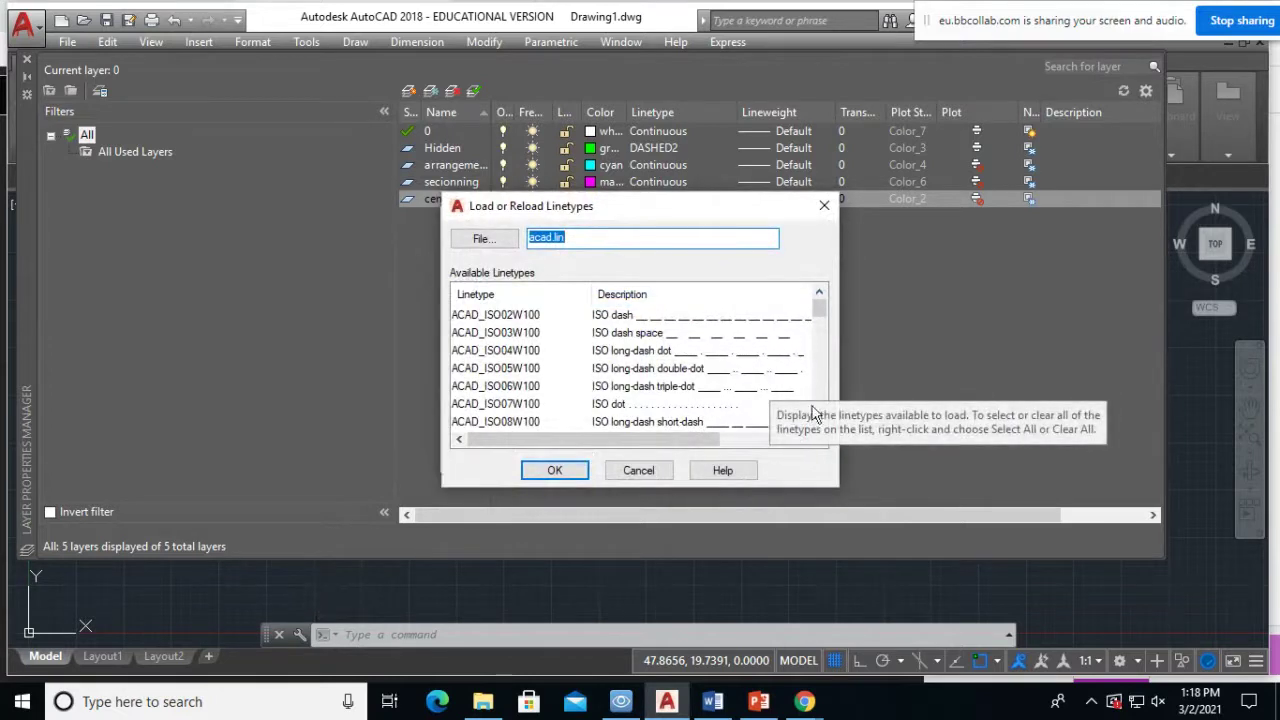
pyautogui.moveTo(814, 308); pyautogui.dragTo(818, 358)
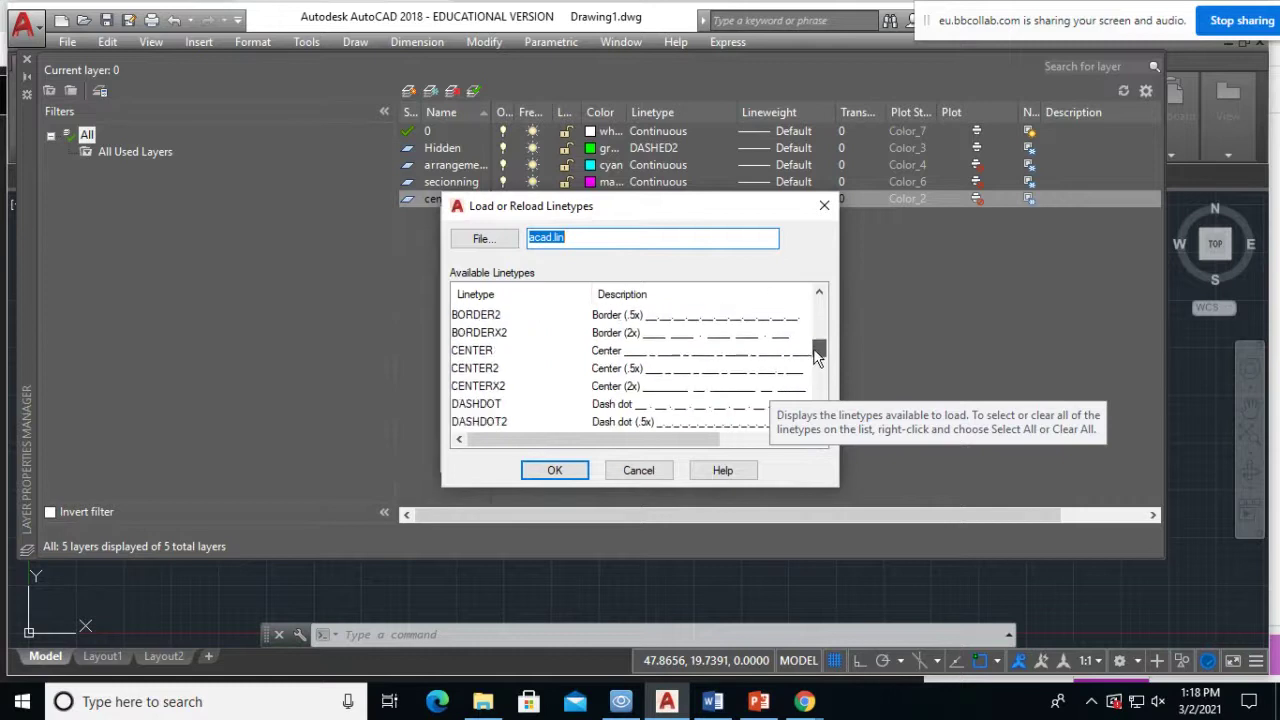
pyautogui.click(585, 370)
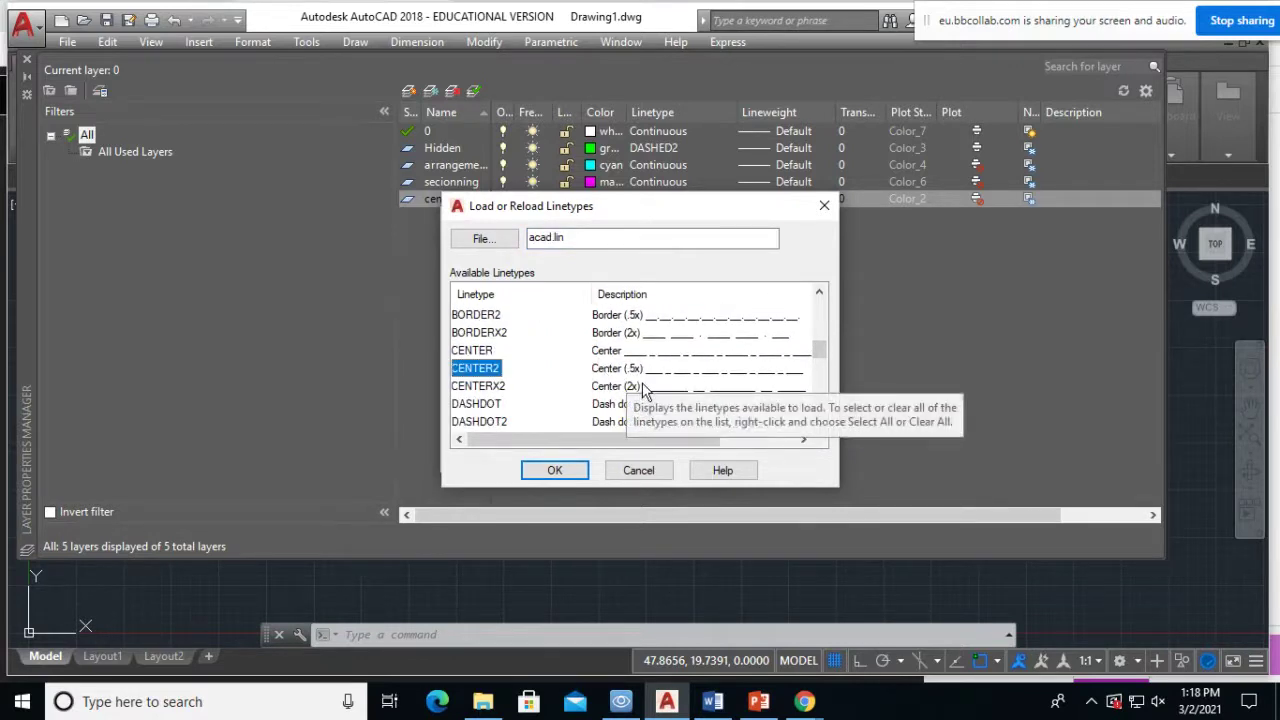
pyautogui.click(570, 472)
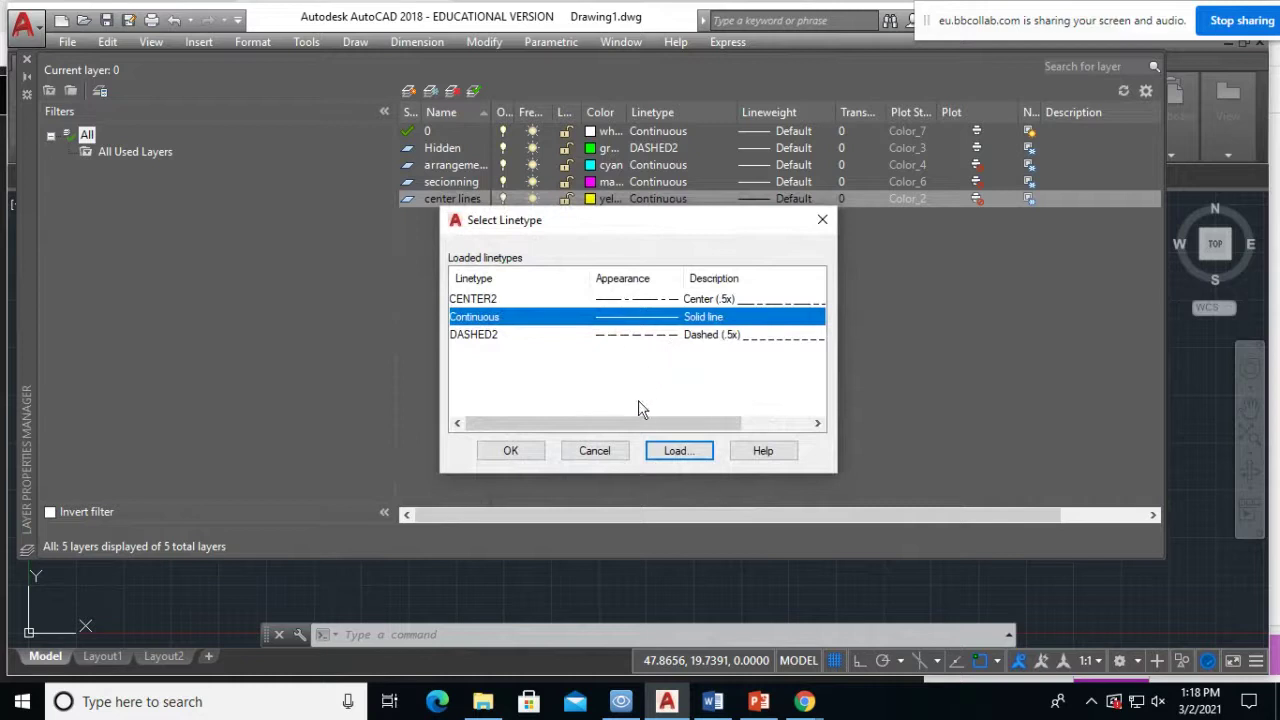
pyautogui.click(615, 299)
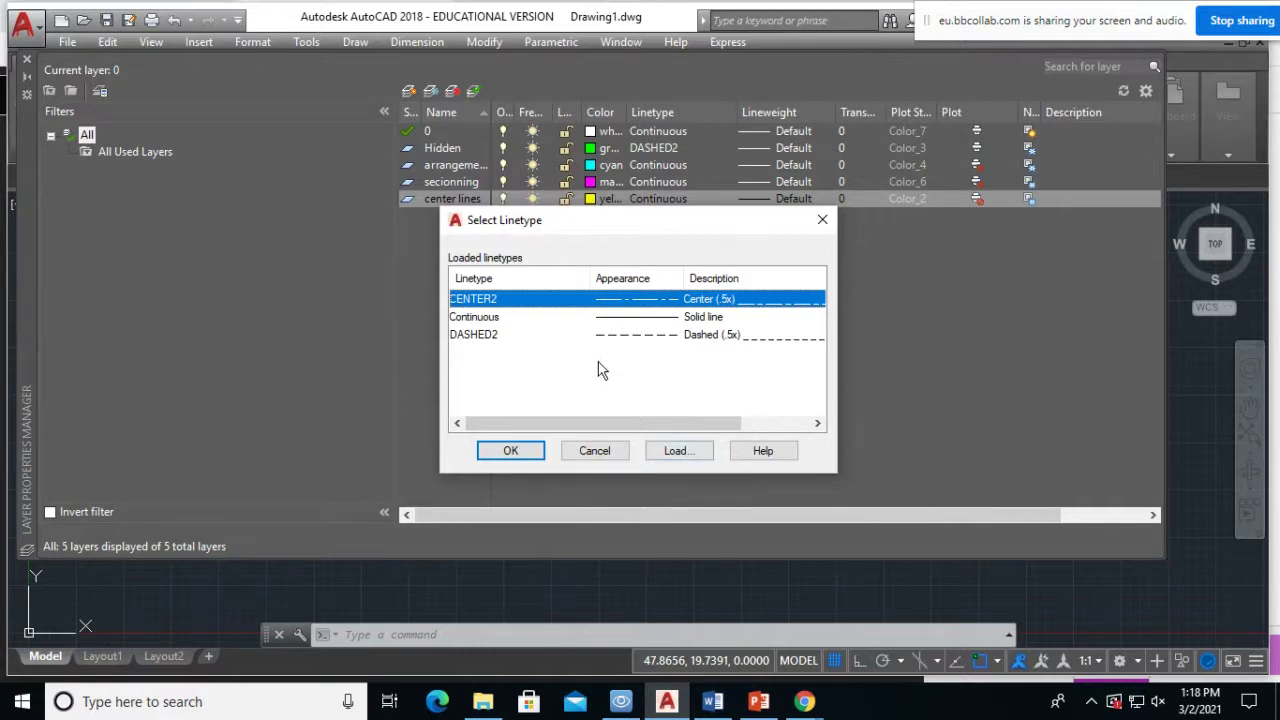
pyautogui.click(522, 450)
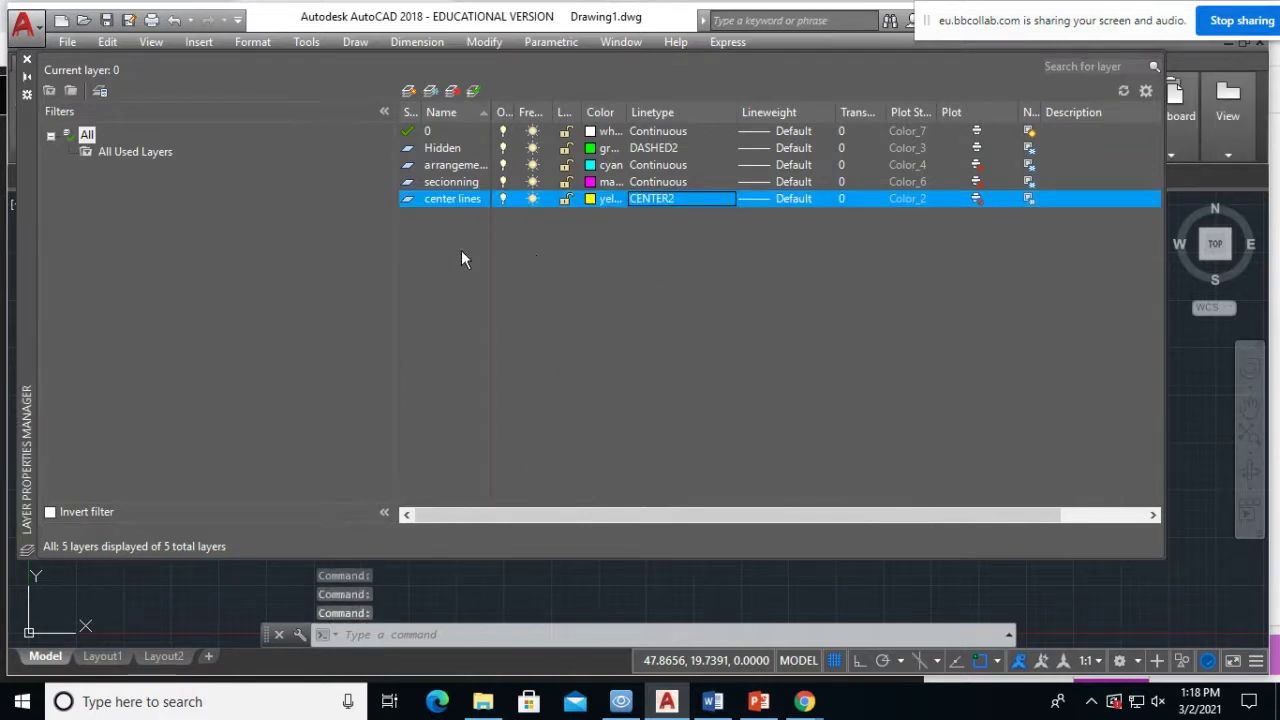
# - Create a layer named 'Dimensions and text', leaving its colour yellow
pyautogui.click(409, 91)
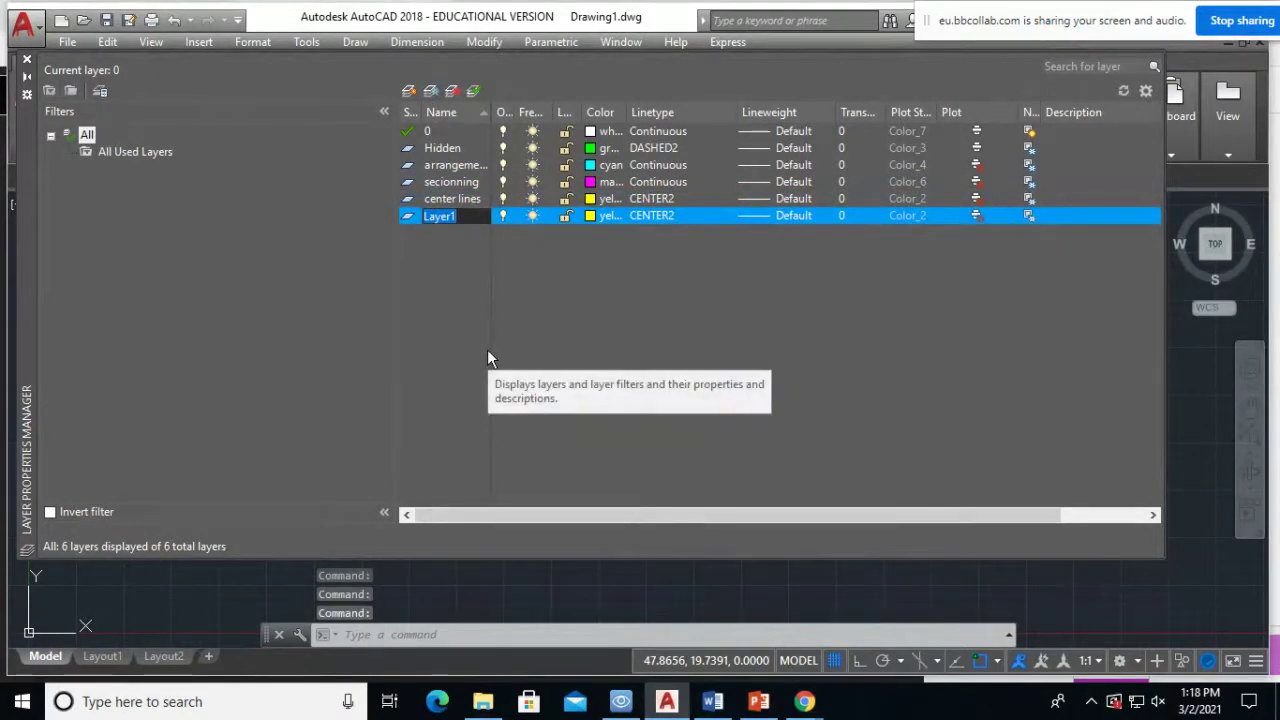
pyautogui.write('Dimens')
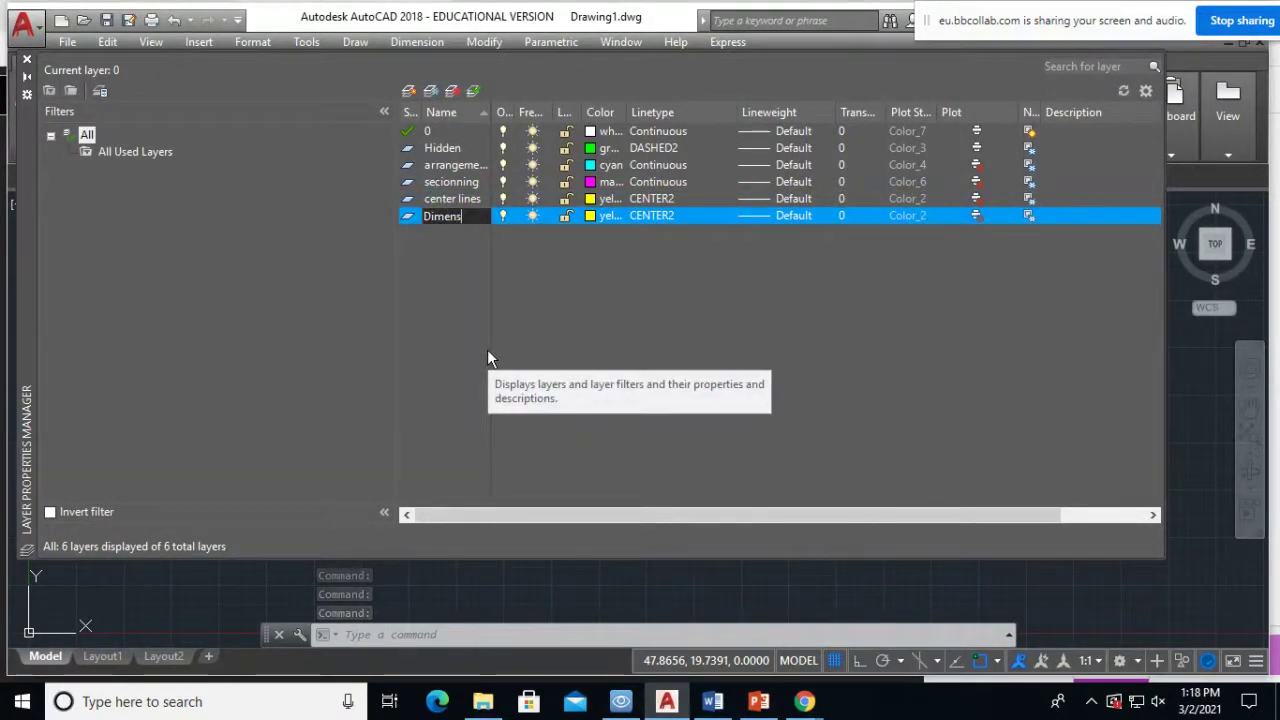
pyautogui.write('ions and ')
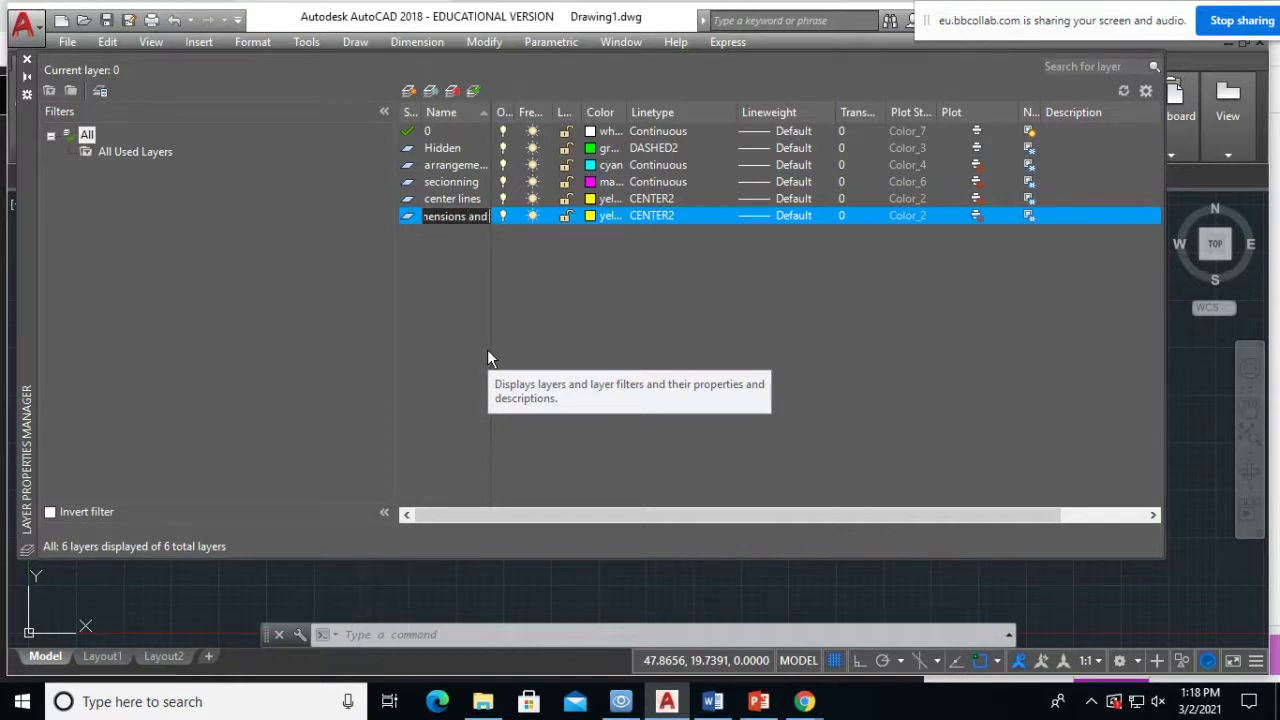
pyautogui.write('text')
pyautogui.press('Return')
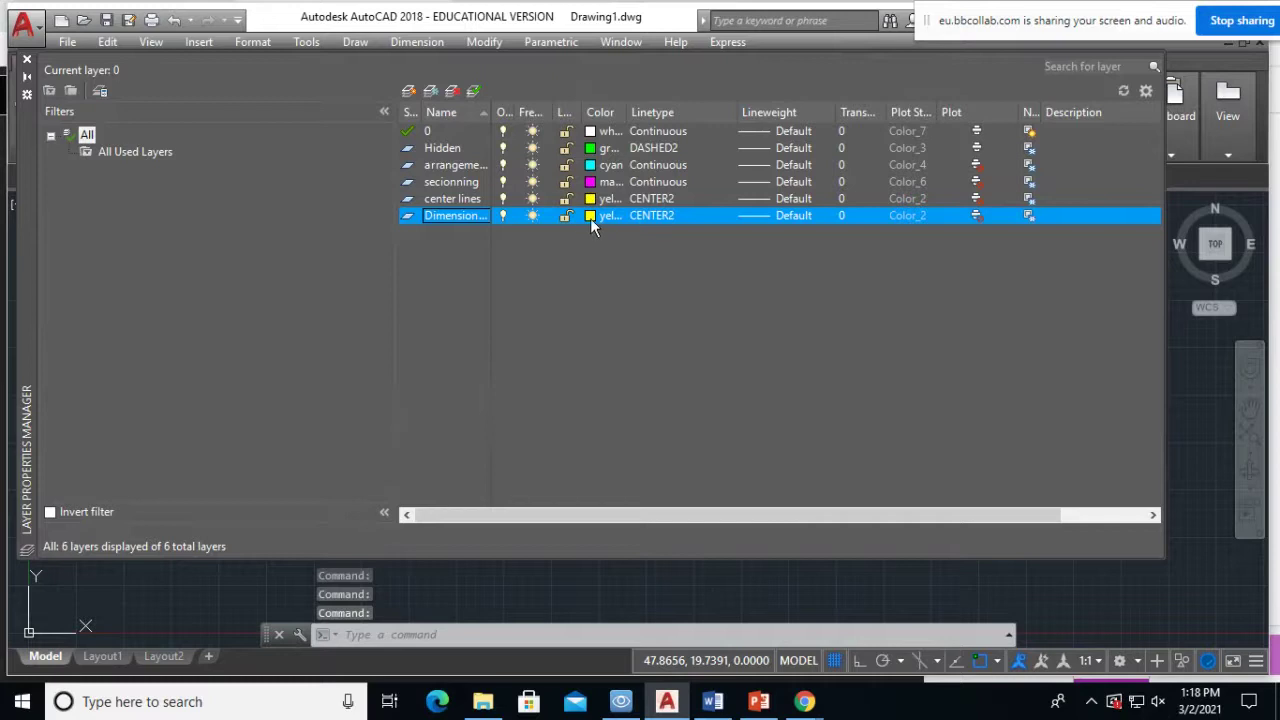
pyautogui.click(597, 216)
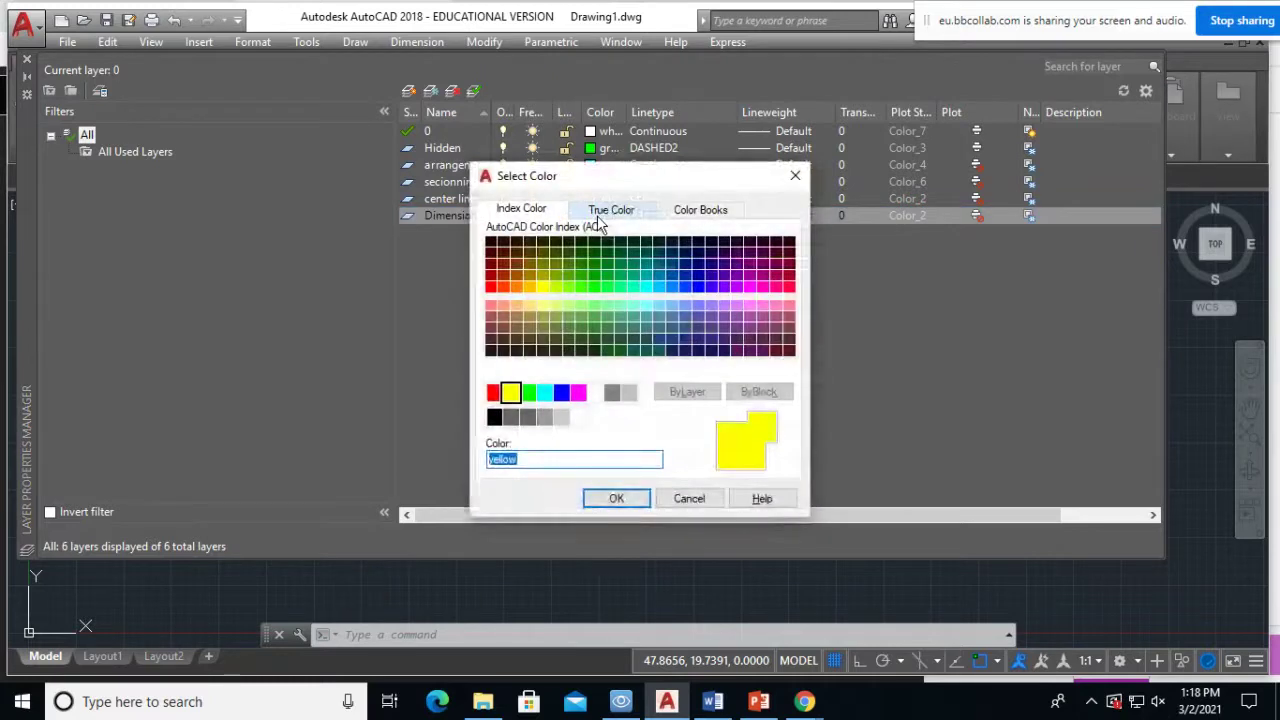
pyautogui.click(795, 175)
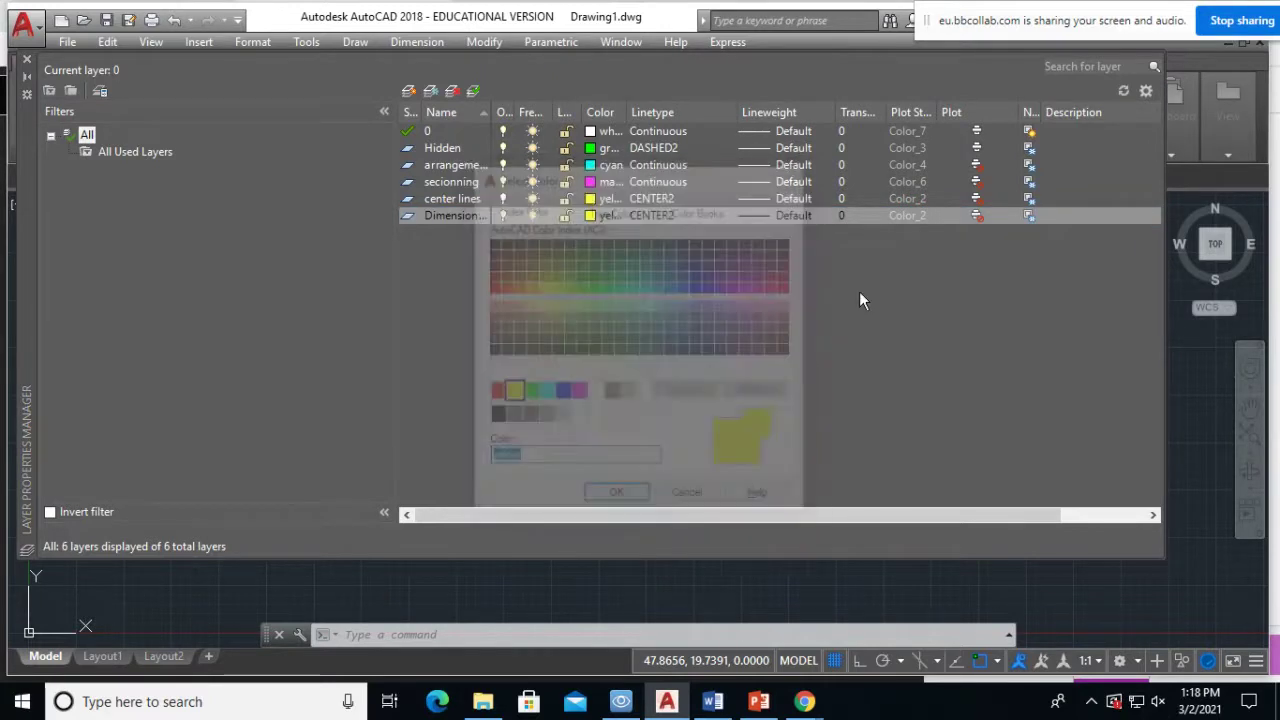
# - Check the Hidden layer's linetype, keeping DASHED2, then go through each layer row
pyautogui.click(653, 148)
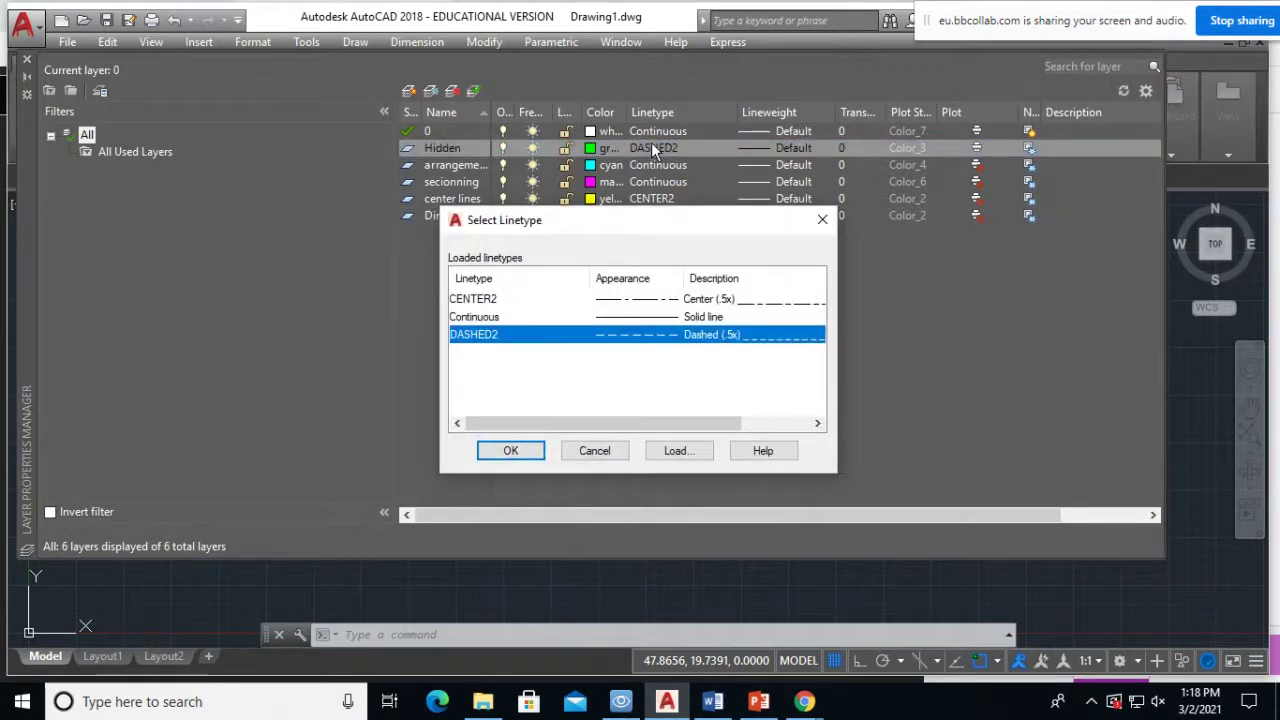
pyautogui.click(909, 307)
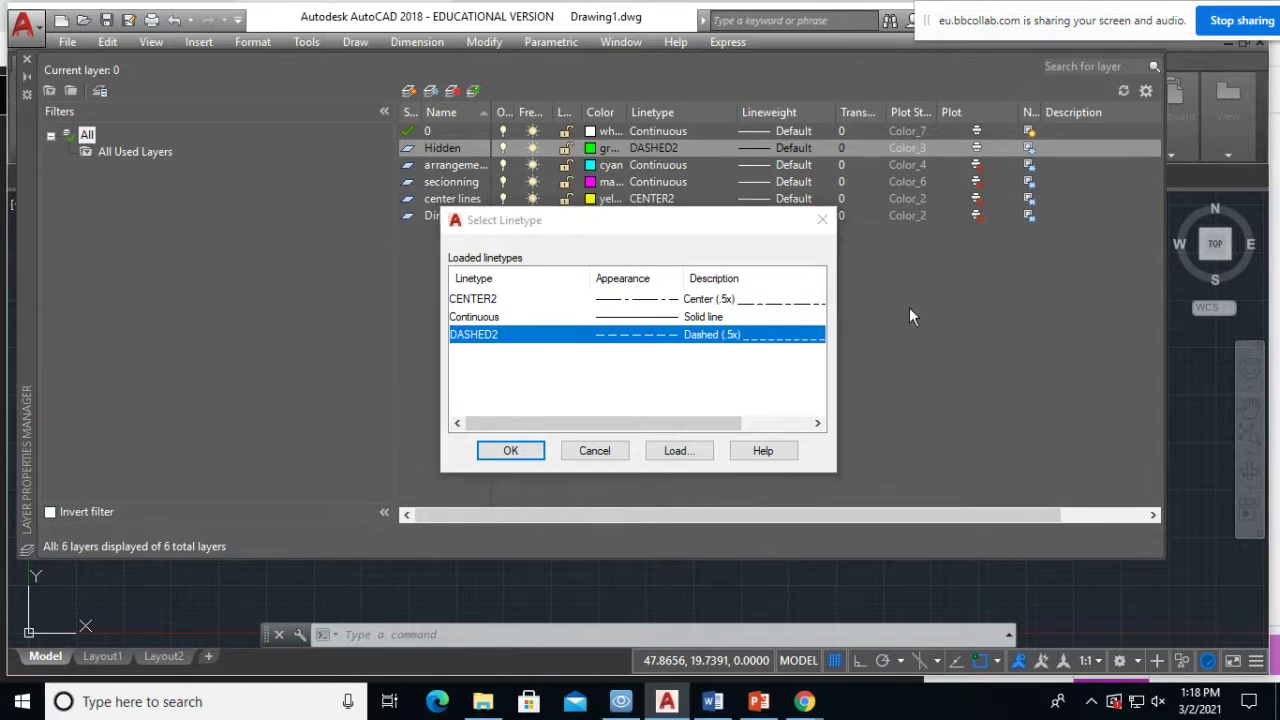
pyautogui.press('Return')
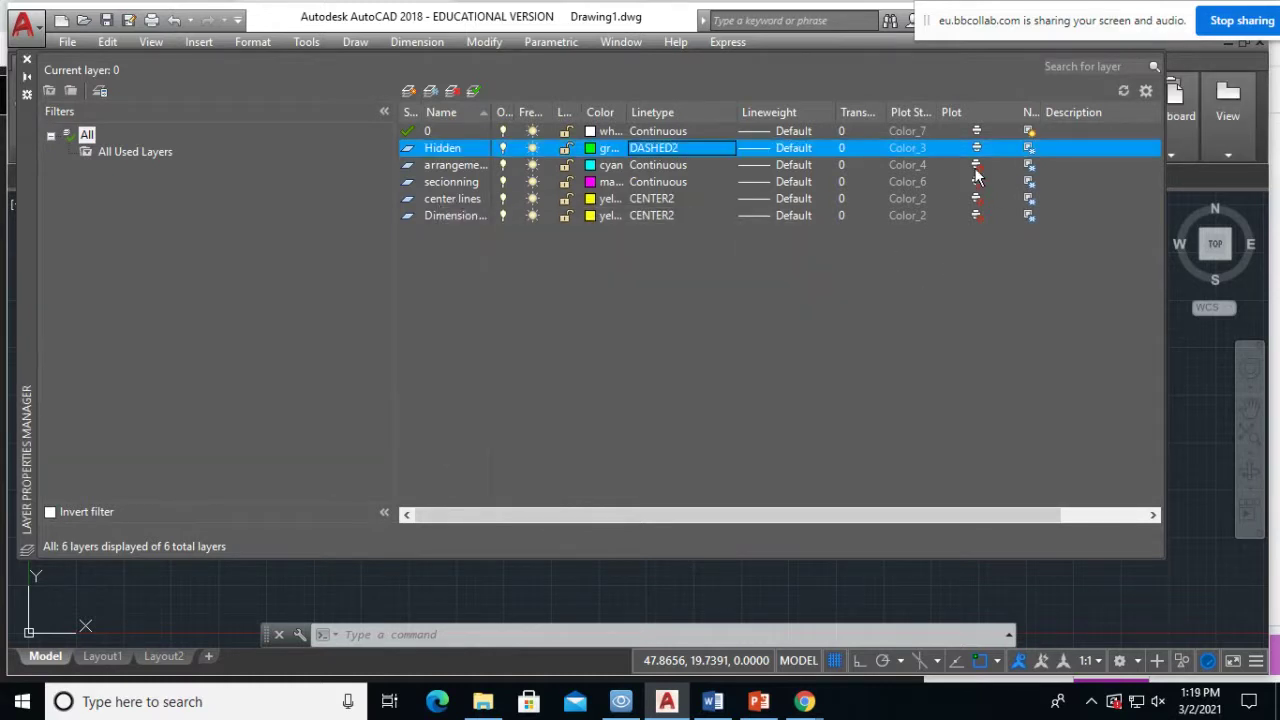
pyautogui.click(976, 165)
pyautogui.click(976, 183)
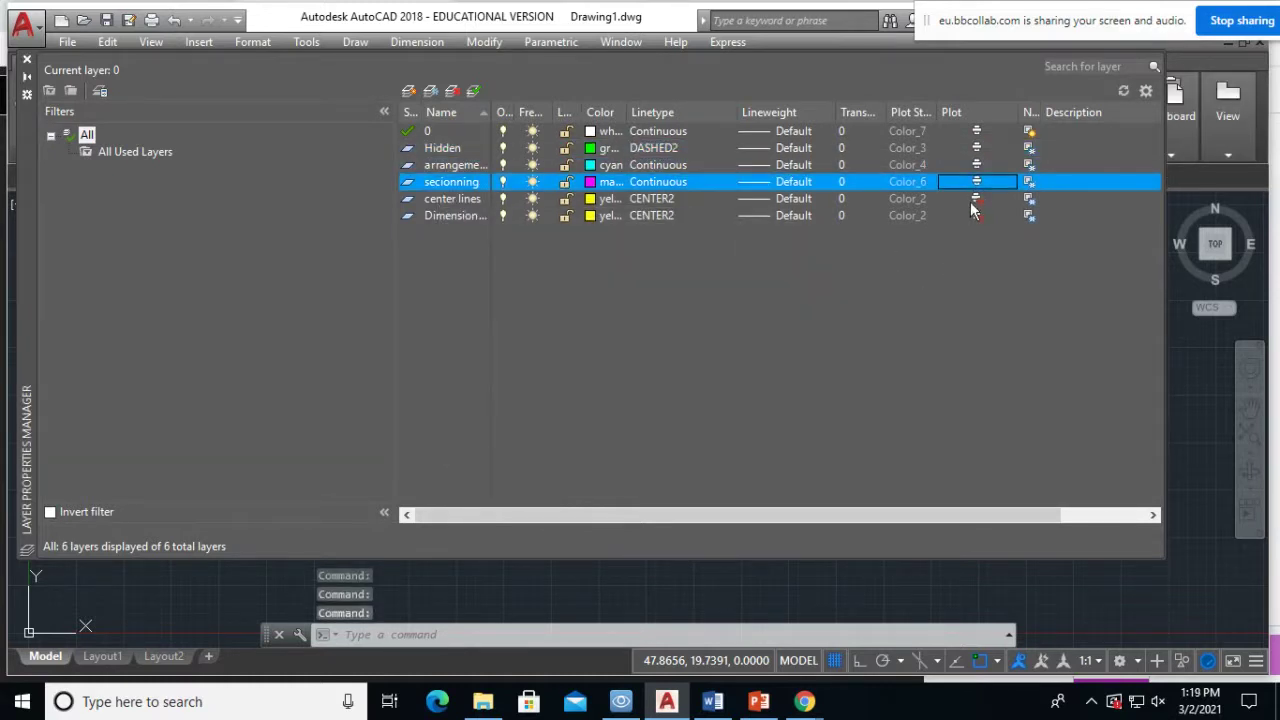
pyautogui.click(972, 200)
pyautogui.click(976, 217)
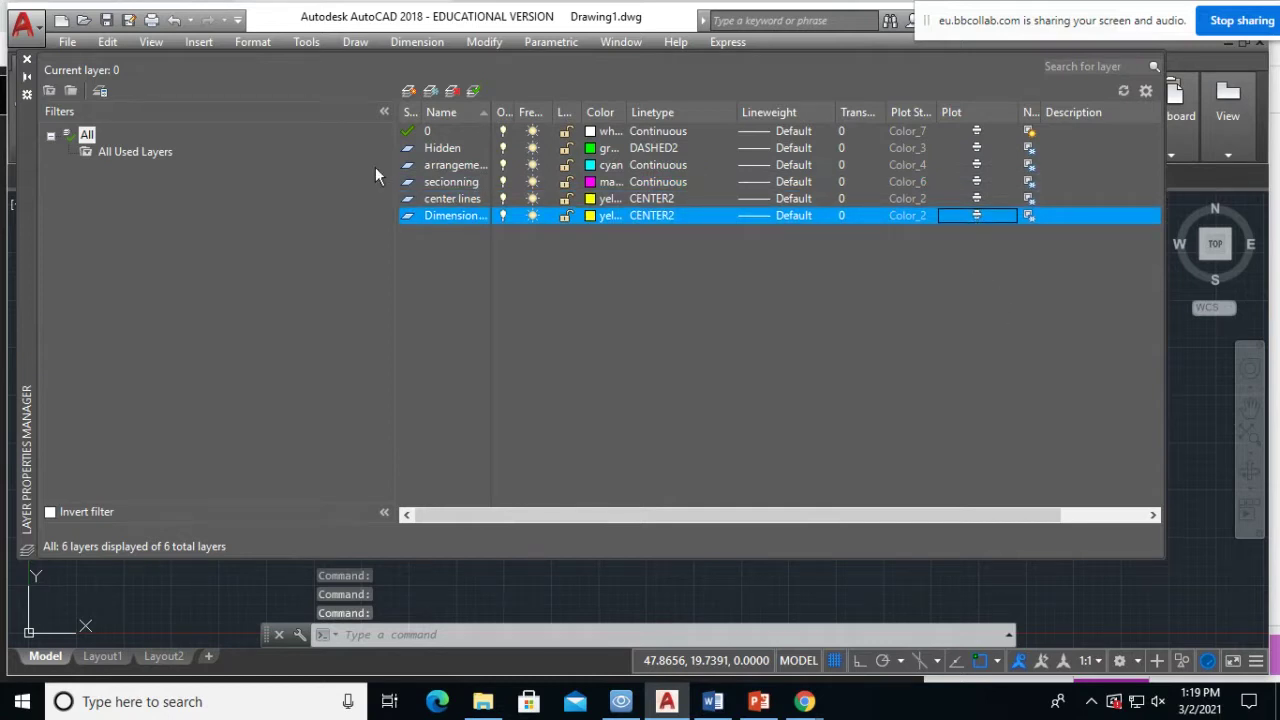
pyautogui.click(976, 167)
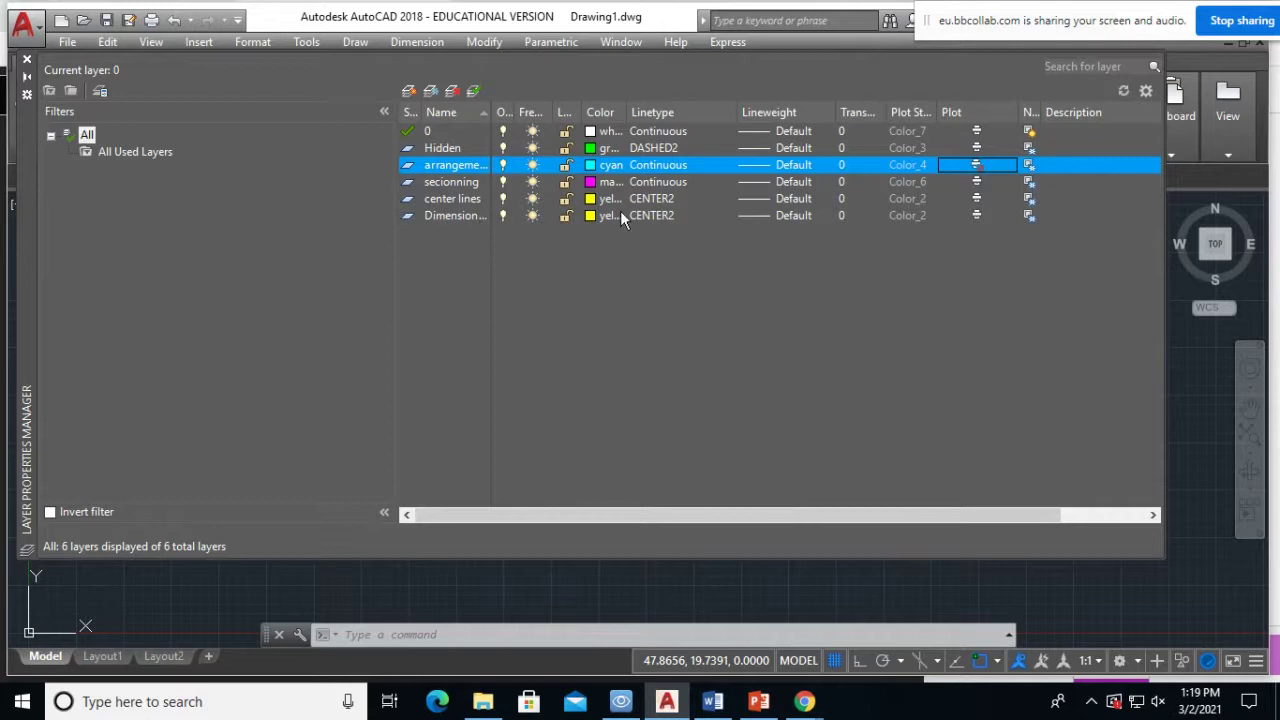
# - Set the Dimension layer's colour to index 80 (green)
pyautogui.click(597, 221)
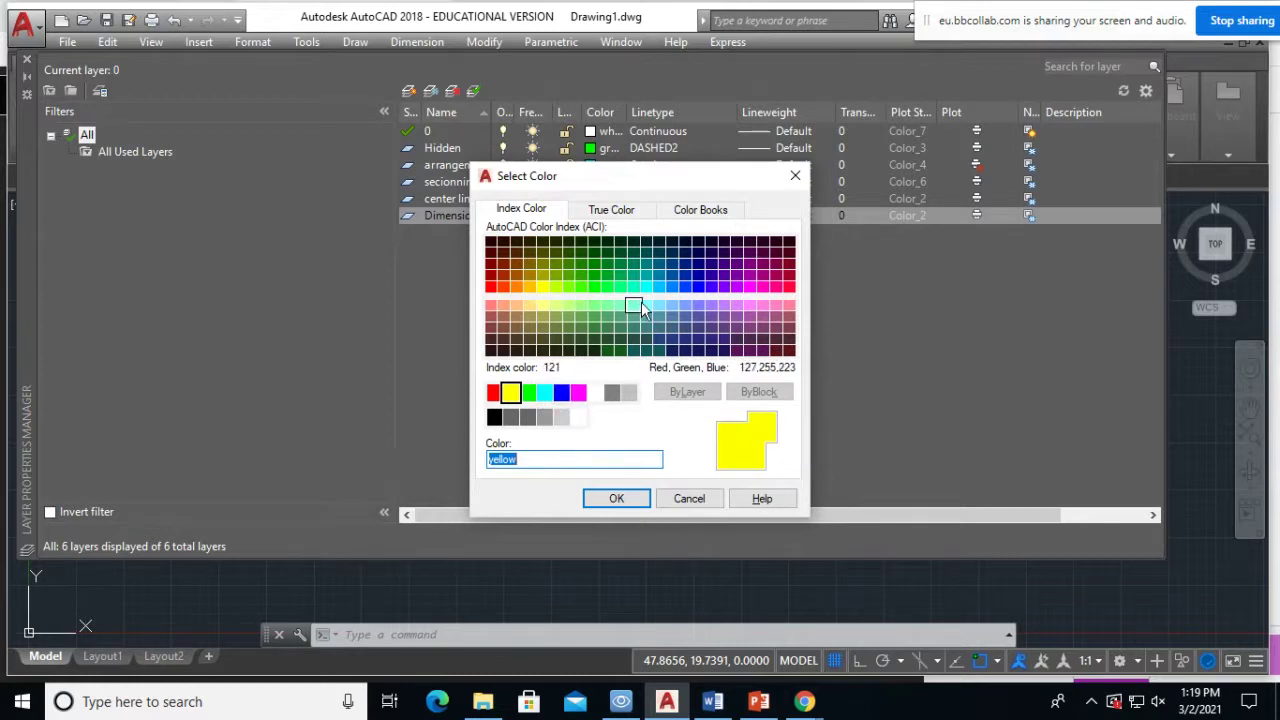
pyautogui.click(579, 288)
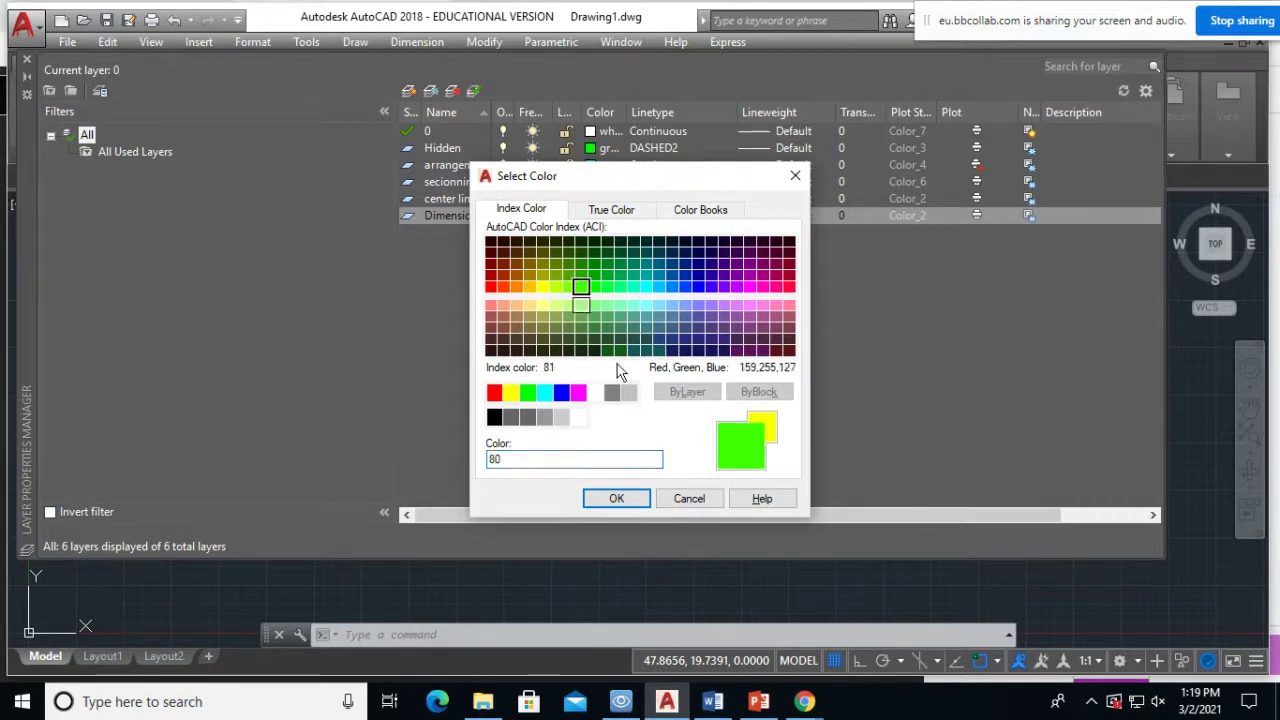
pyautogui.click(617, 498)
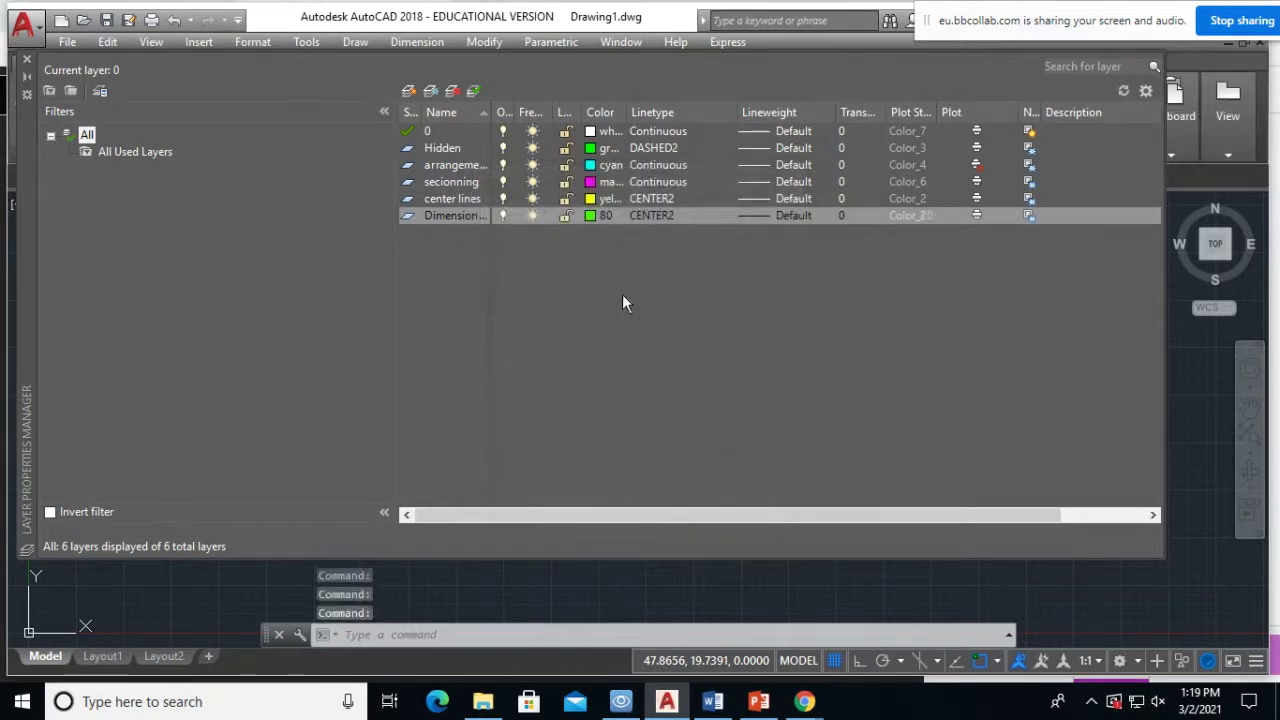
# - Change the Dimension layer's linetype from CENTER2 to Continuous
pyautogui.click(663, 216)
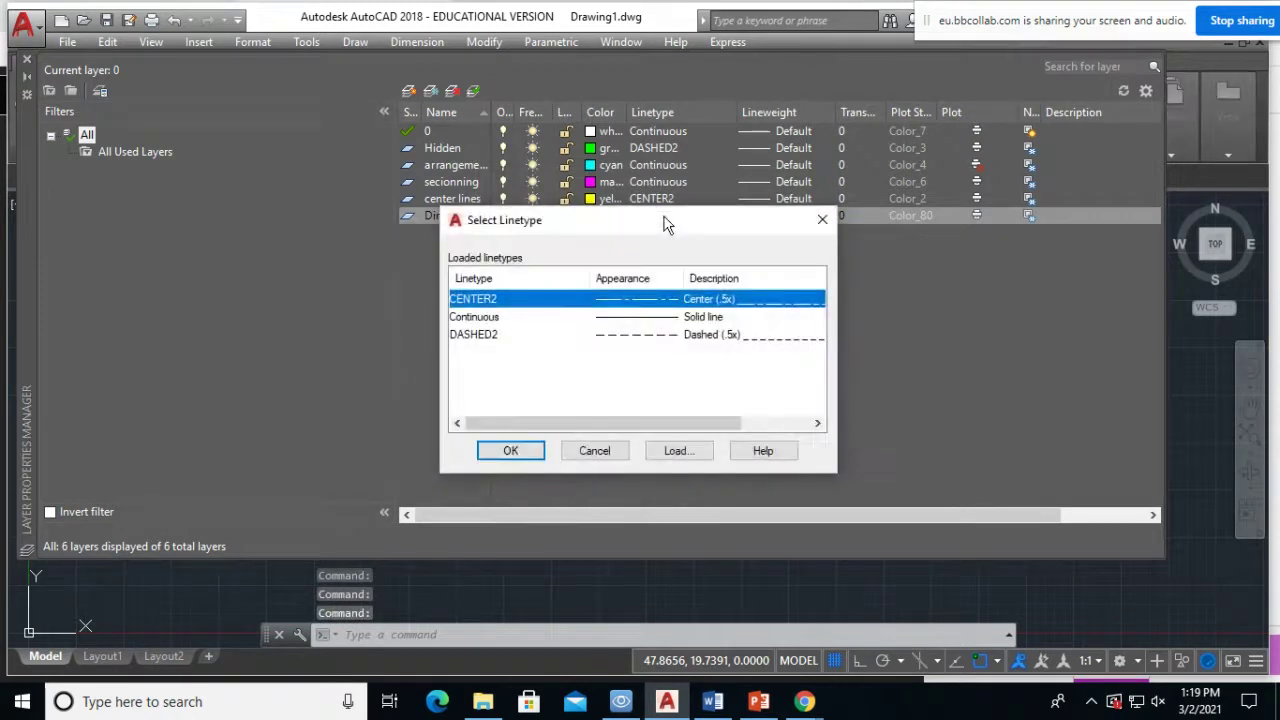
pyautogui.click(643, 323)
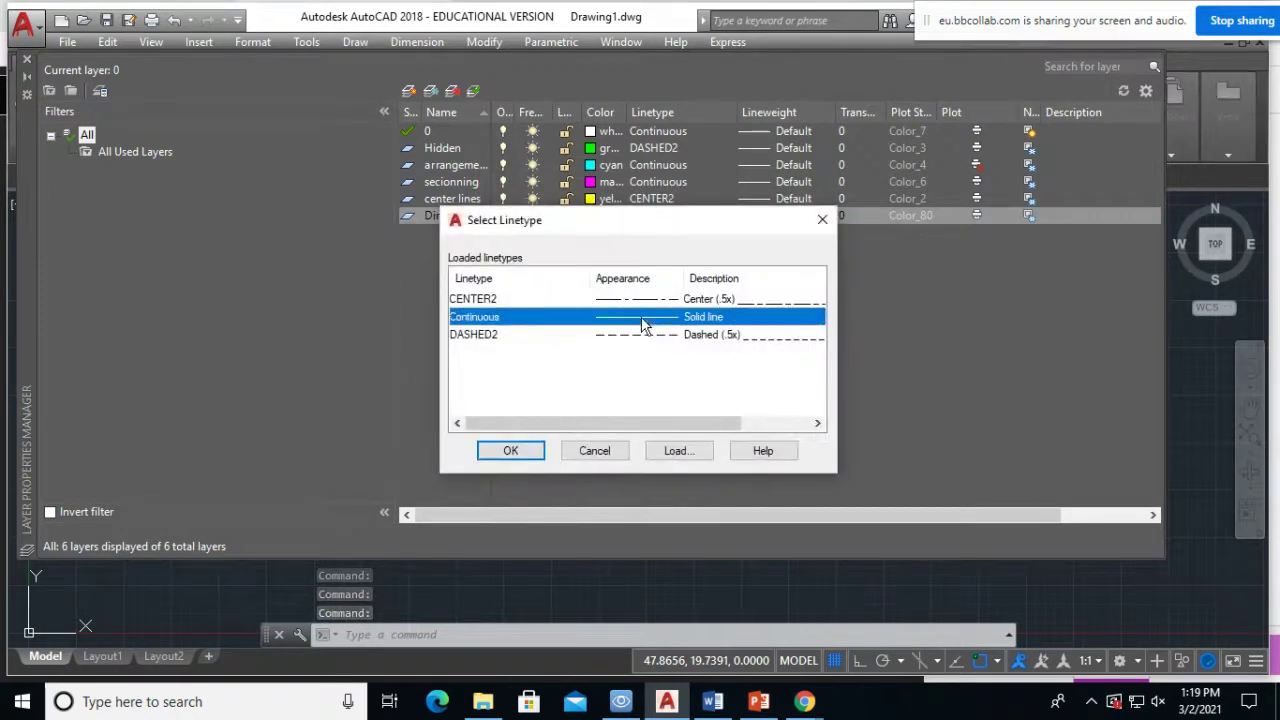
pyautogui.click(512, 451)
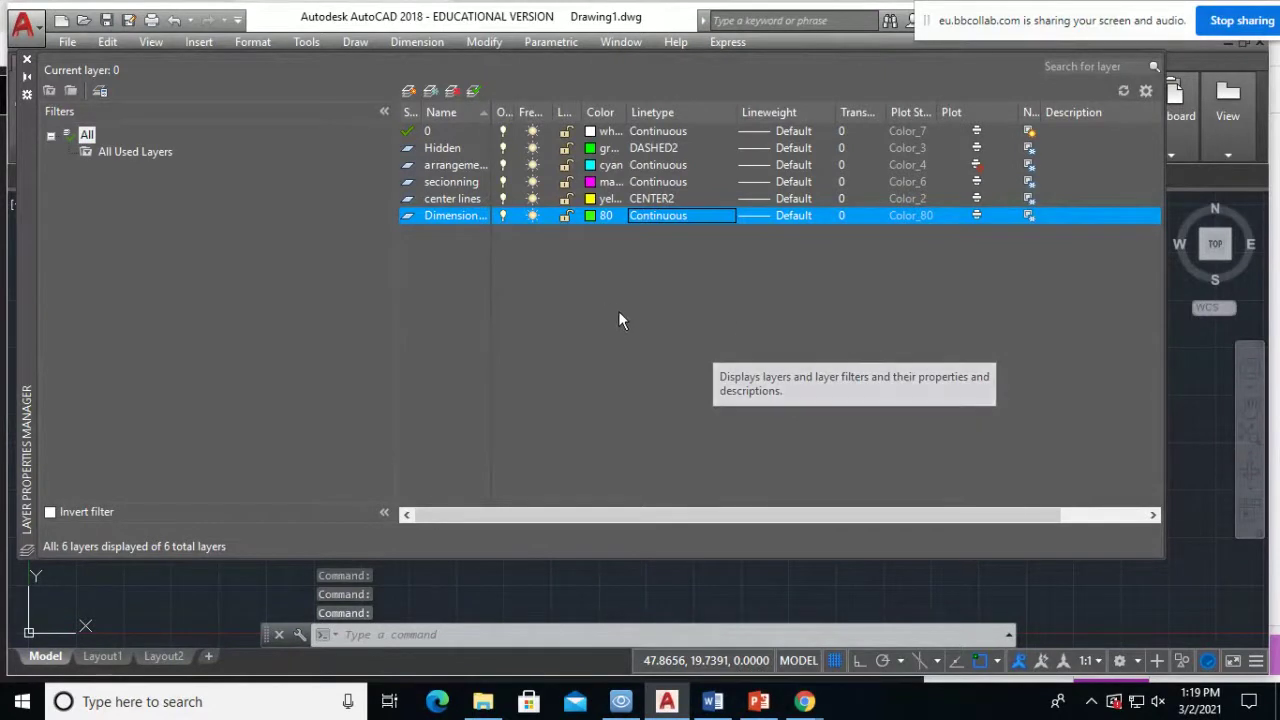
# - Select the arrangement layer in the list and set it as the current layer
pyautogui.click(450, 150)
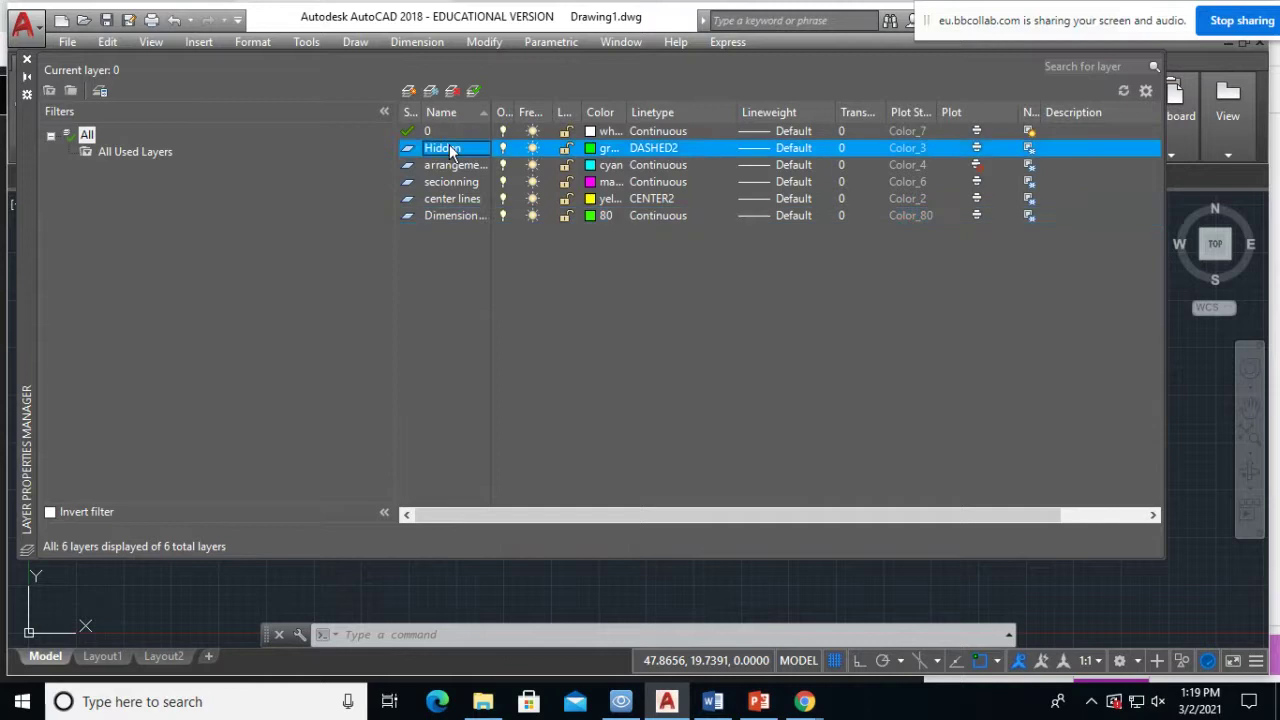
pyautogui.click(453, 170)
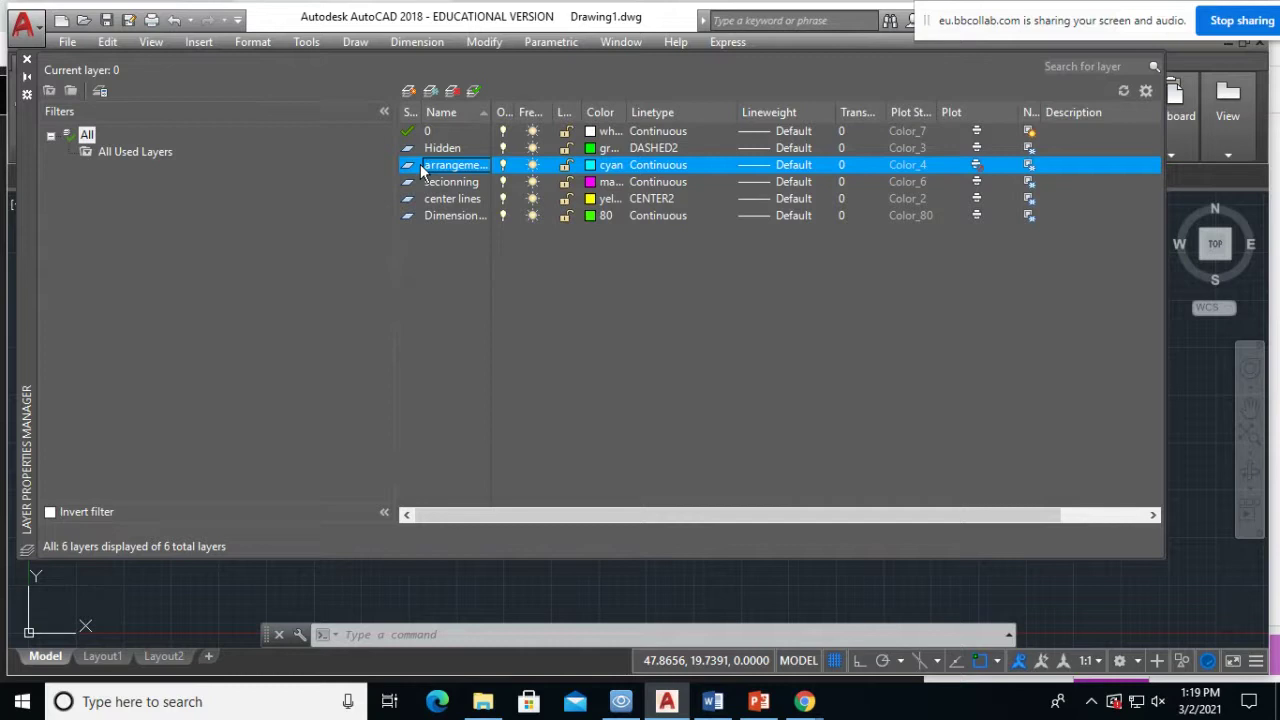
pyautogui.doubleClick(406, 168)
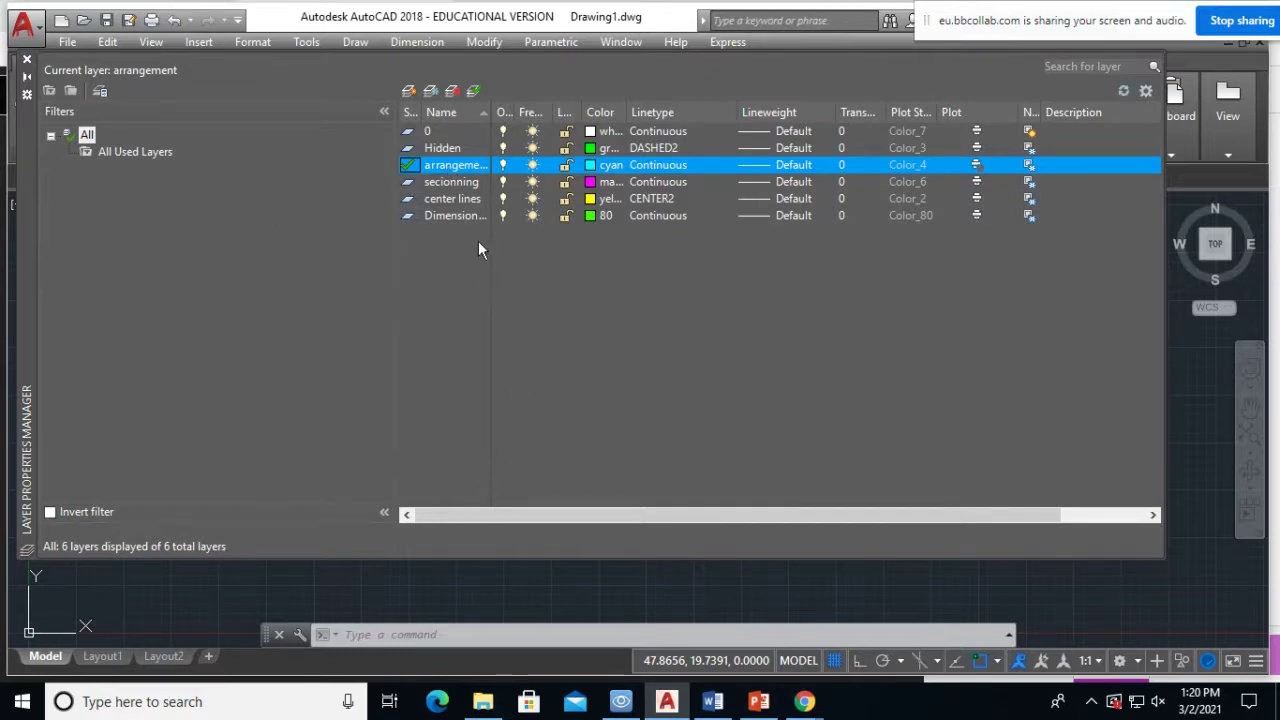
pyautogui.click(438, 165)
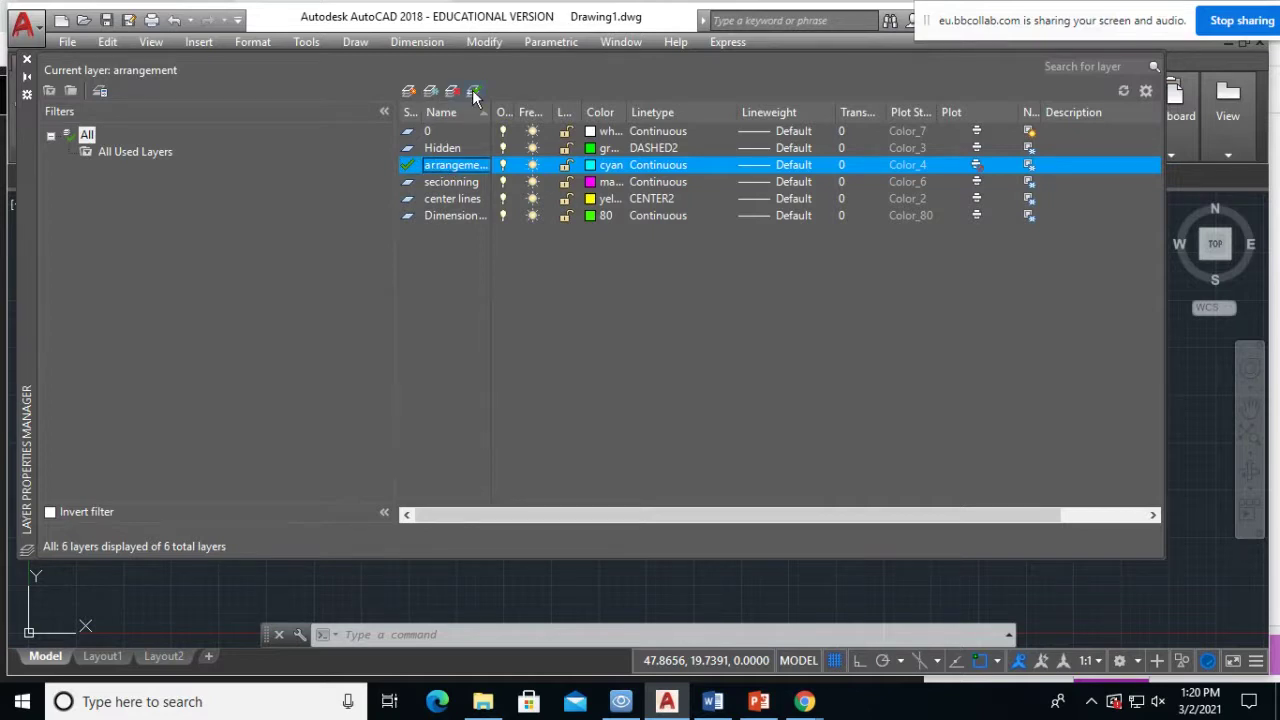
# - Close the layer manager and draw three rectangles: two side by side, one below the left
pyautogui.click(27, 60)
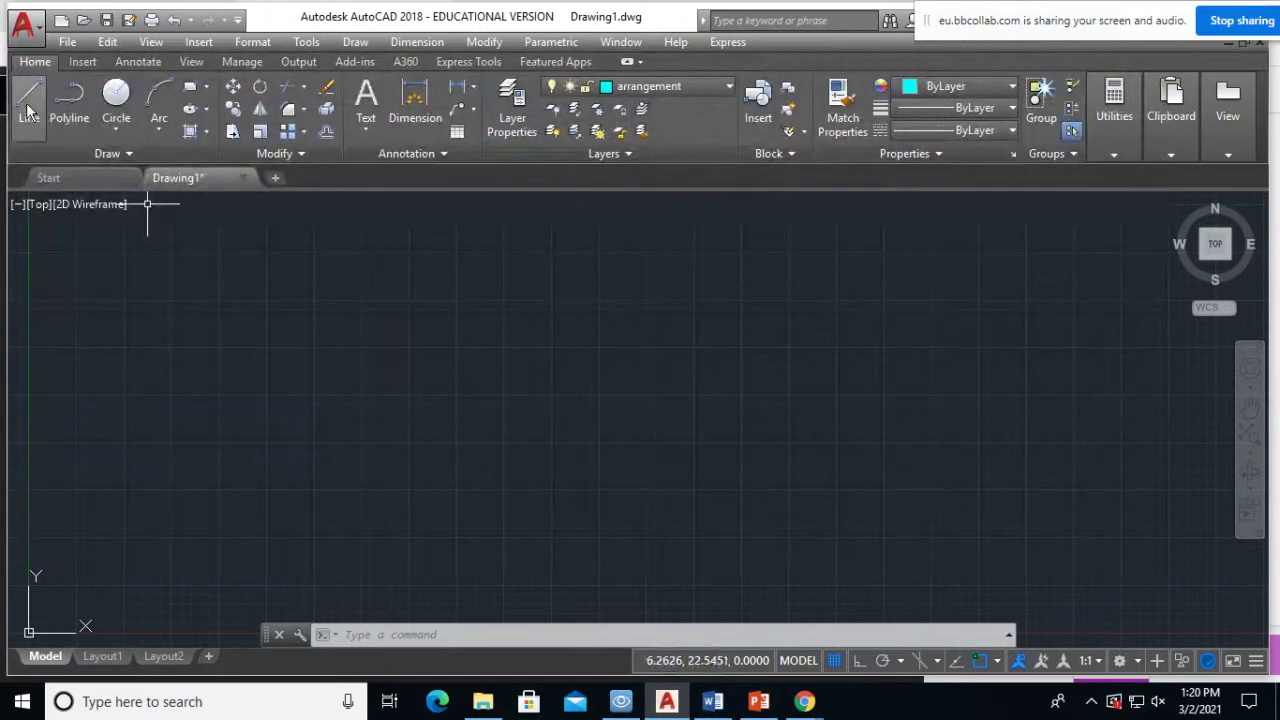
pyautogui.click(190, 87)
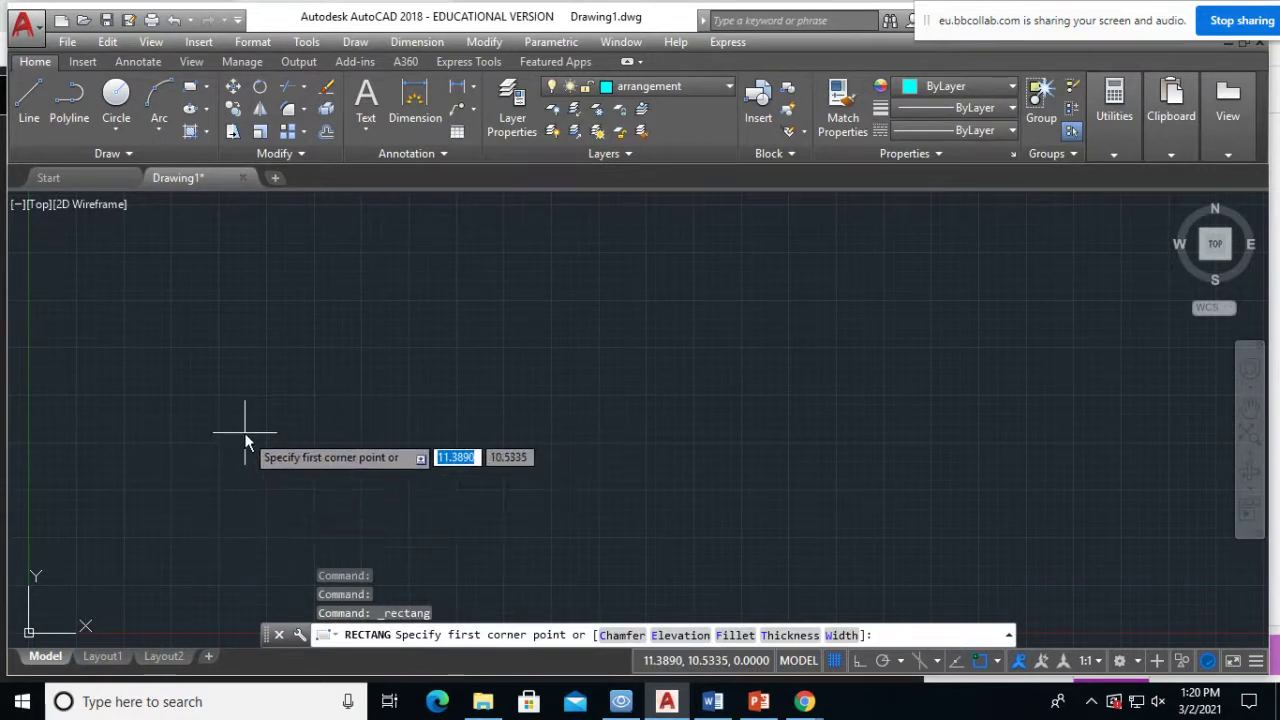
pyautogui.click(235, 267)
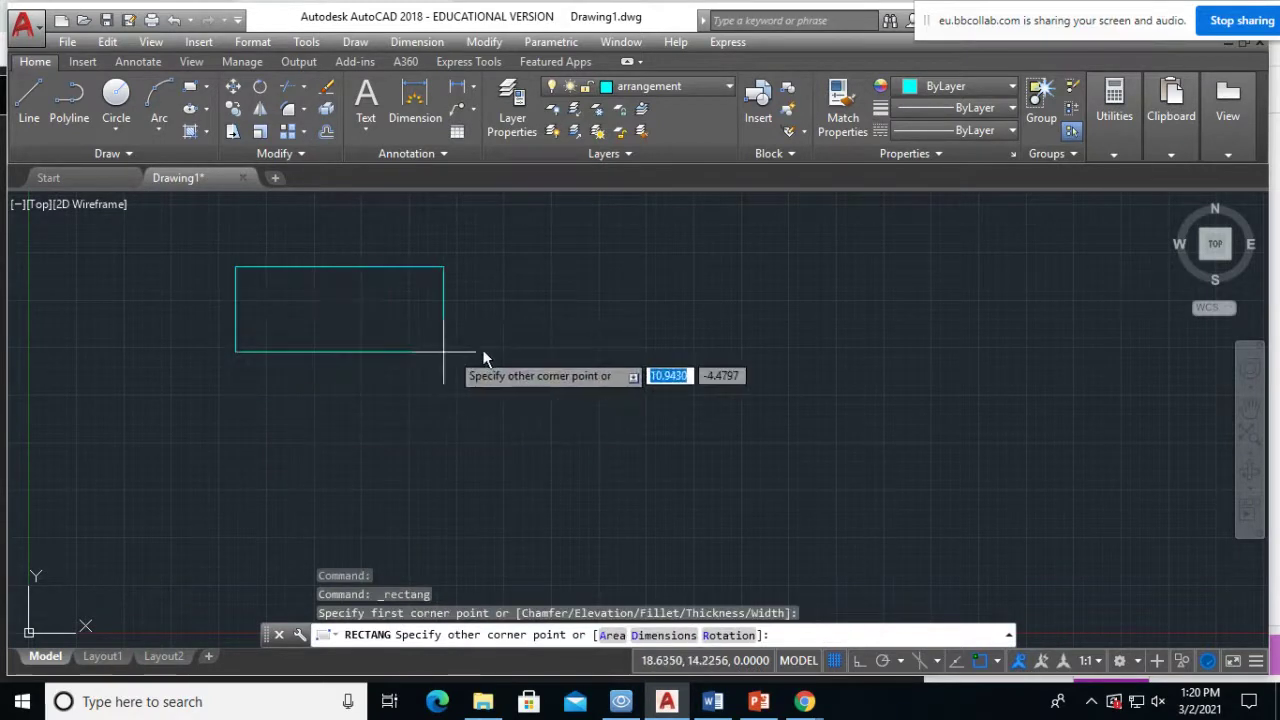
pyautogui.click(613, 427)
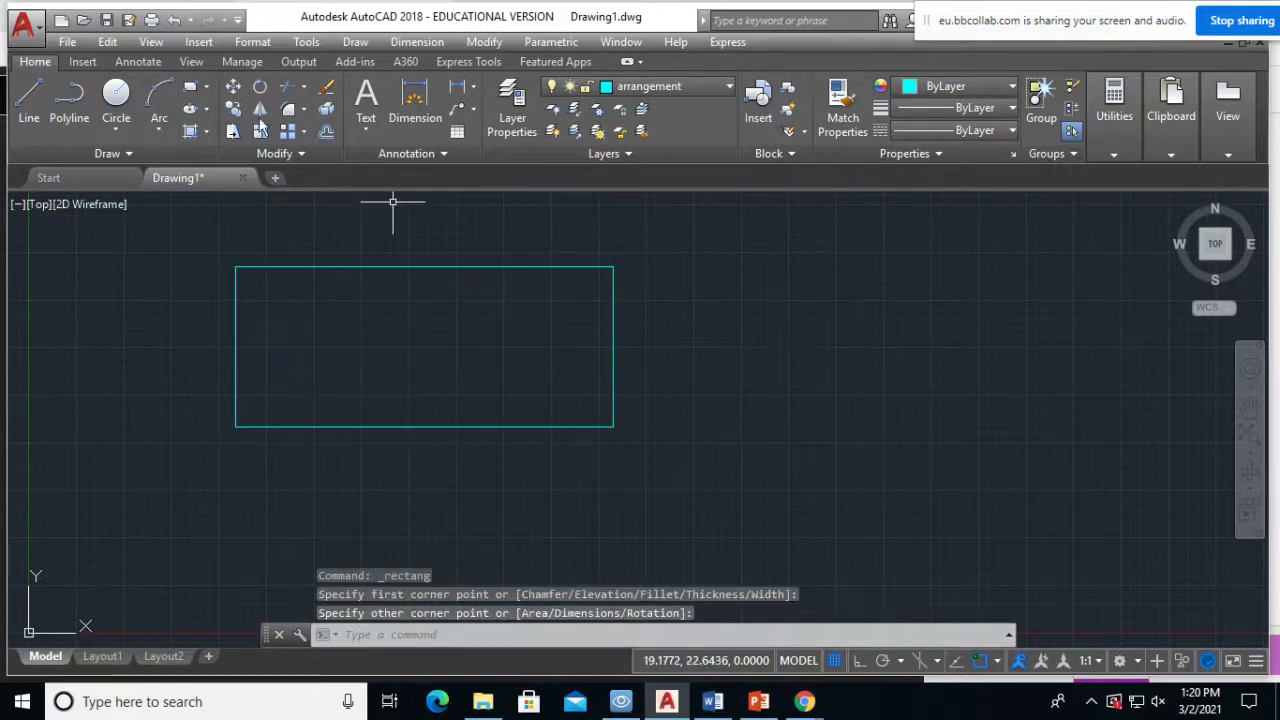
pyautogui.click(190, 88)
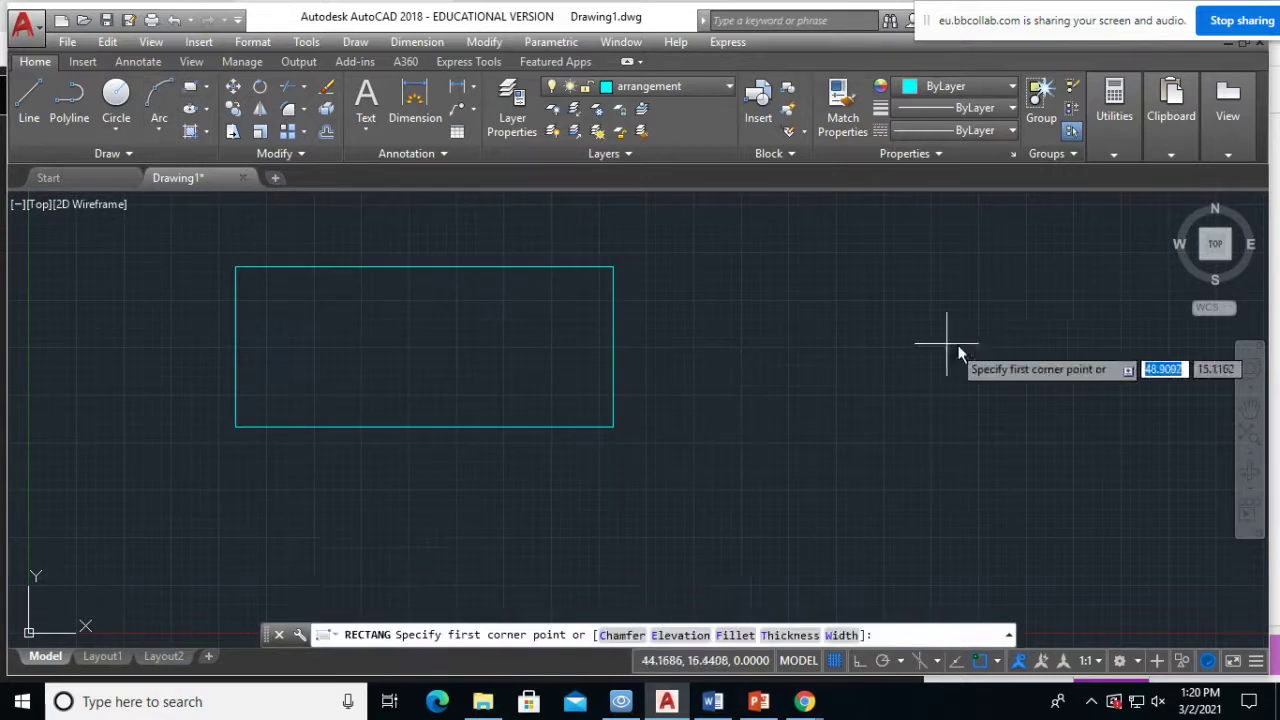
pyautogui.click(708, 273)
pyautogui.click(1039, 427)
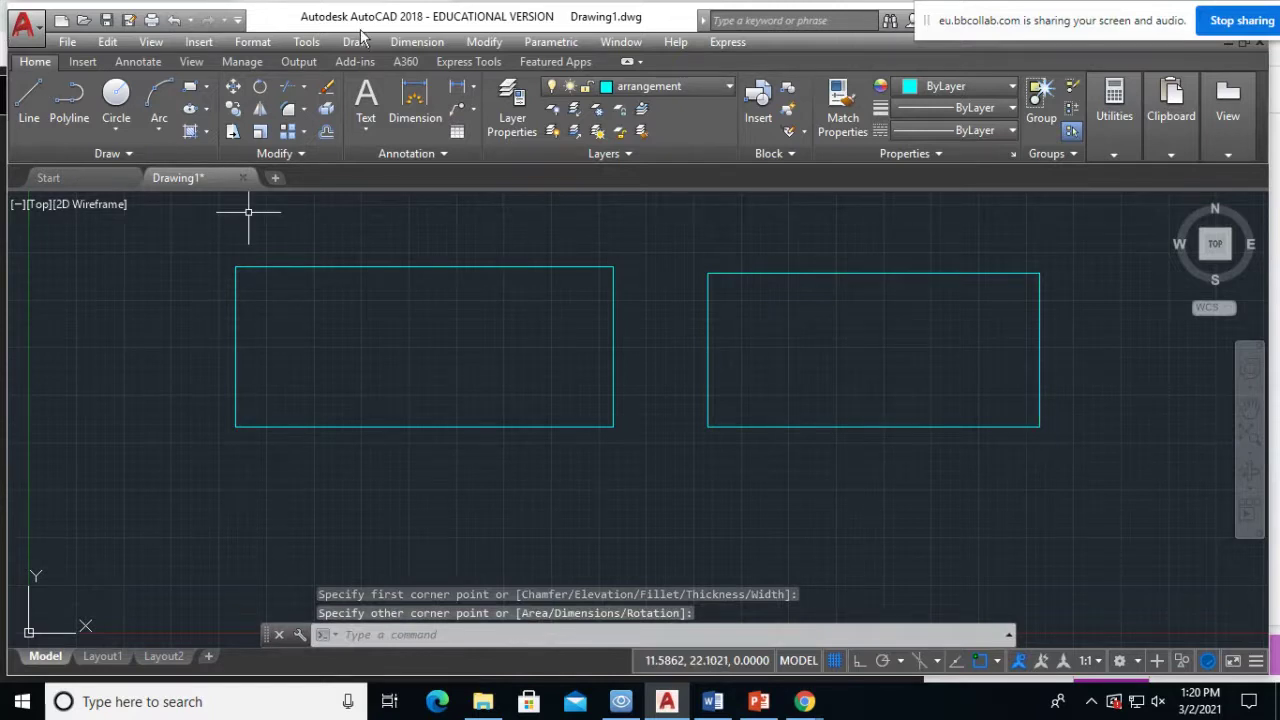
pyautogui.moveTo(233, 468); pyautogui.dragTo(603, 538)
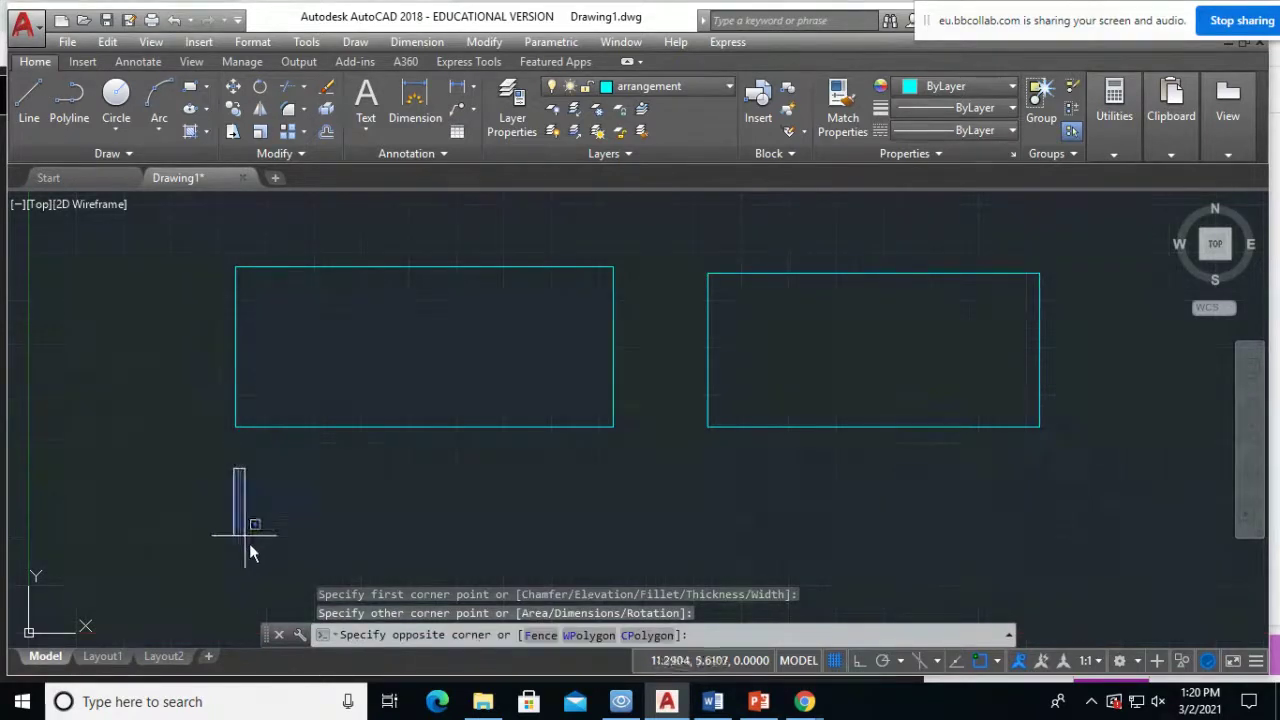
pyautogui.click(190, 86)
pyautogui.click(232, 472)
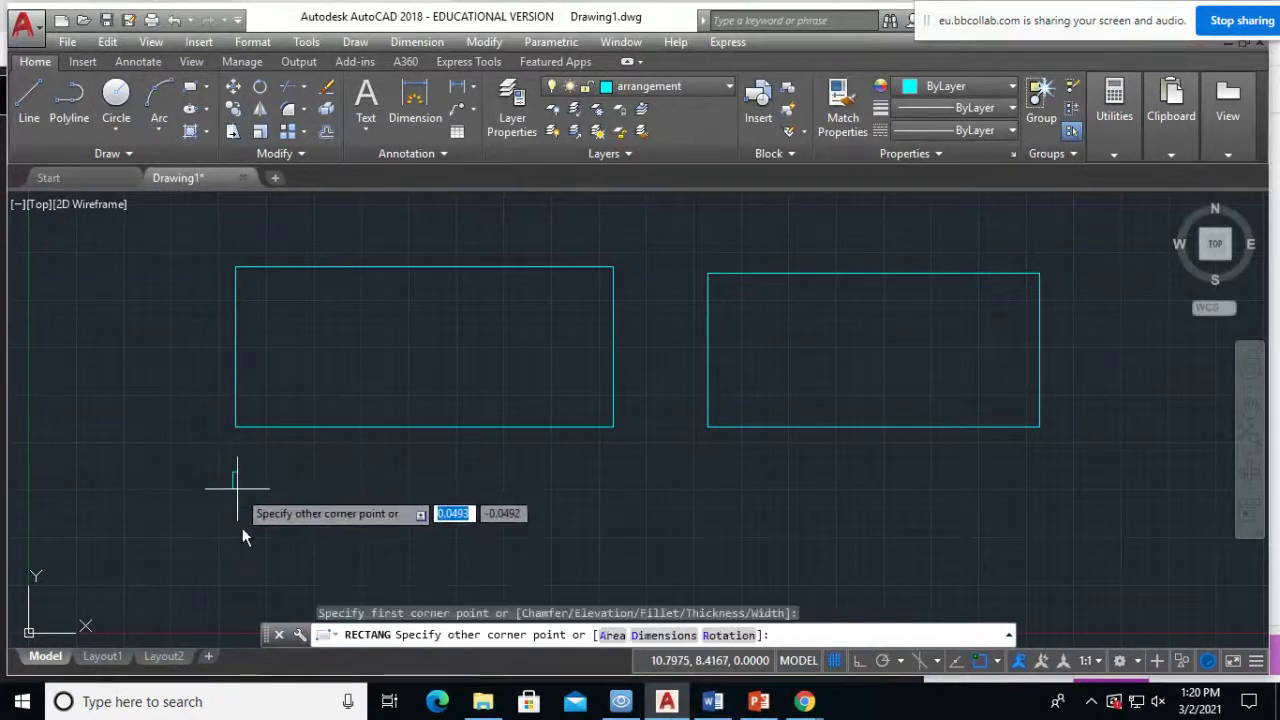
pyautogui.click(606, 597)
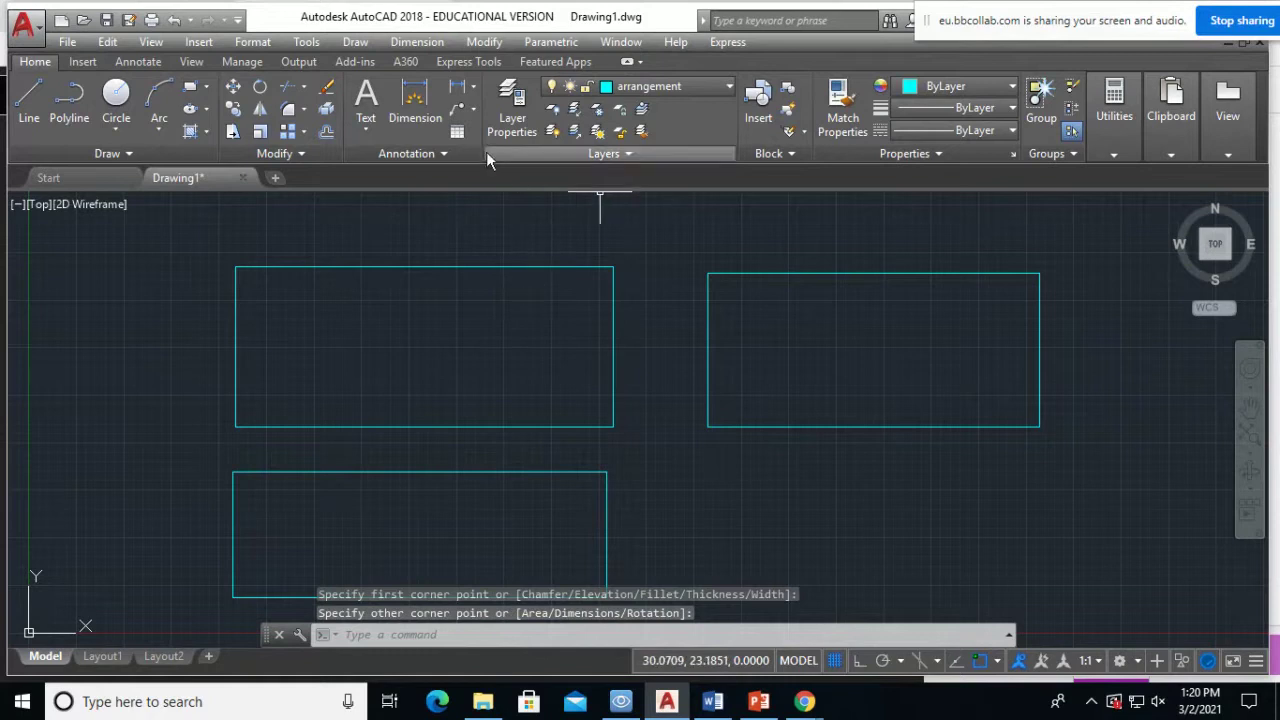
# - Set layer 0 as current in Layer Properties Manager and close the palette
pyautogui.click(512, 118)
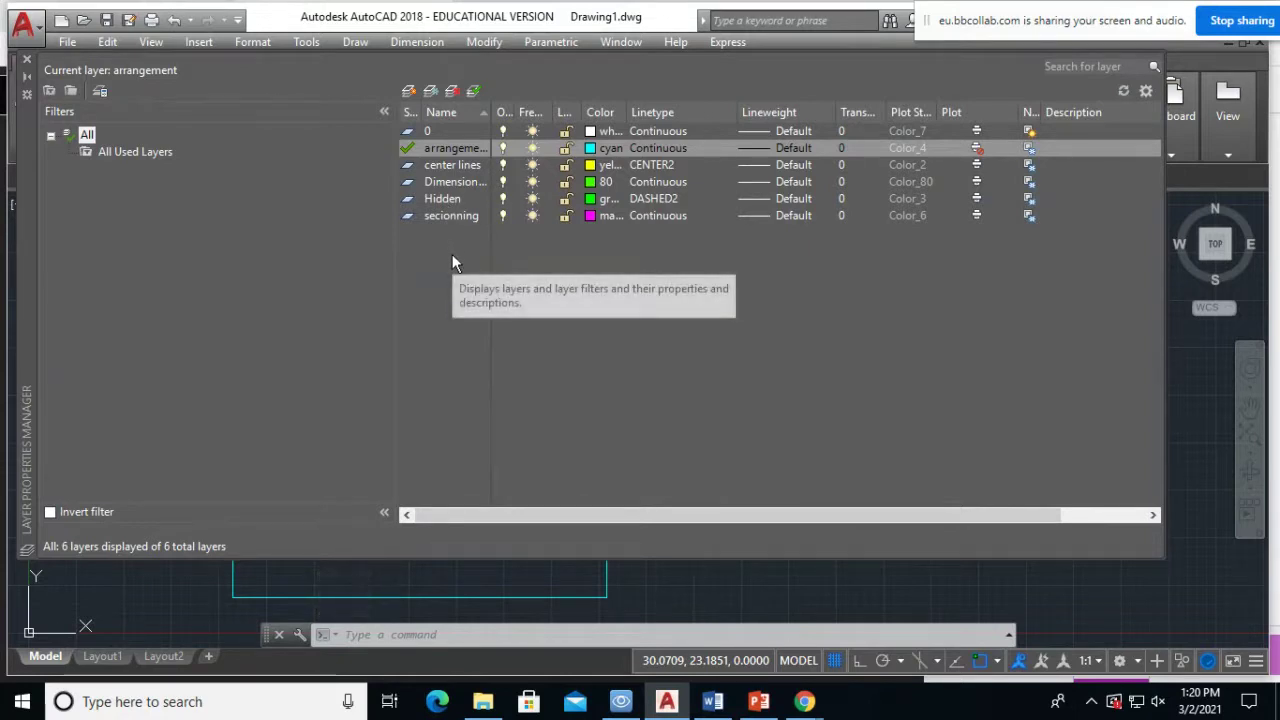
pyautogui.click(453, 131)
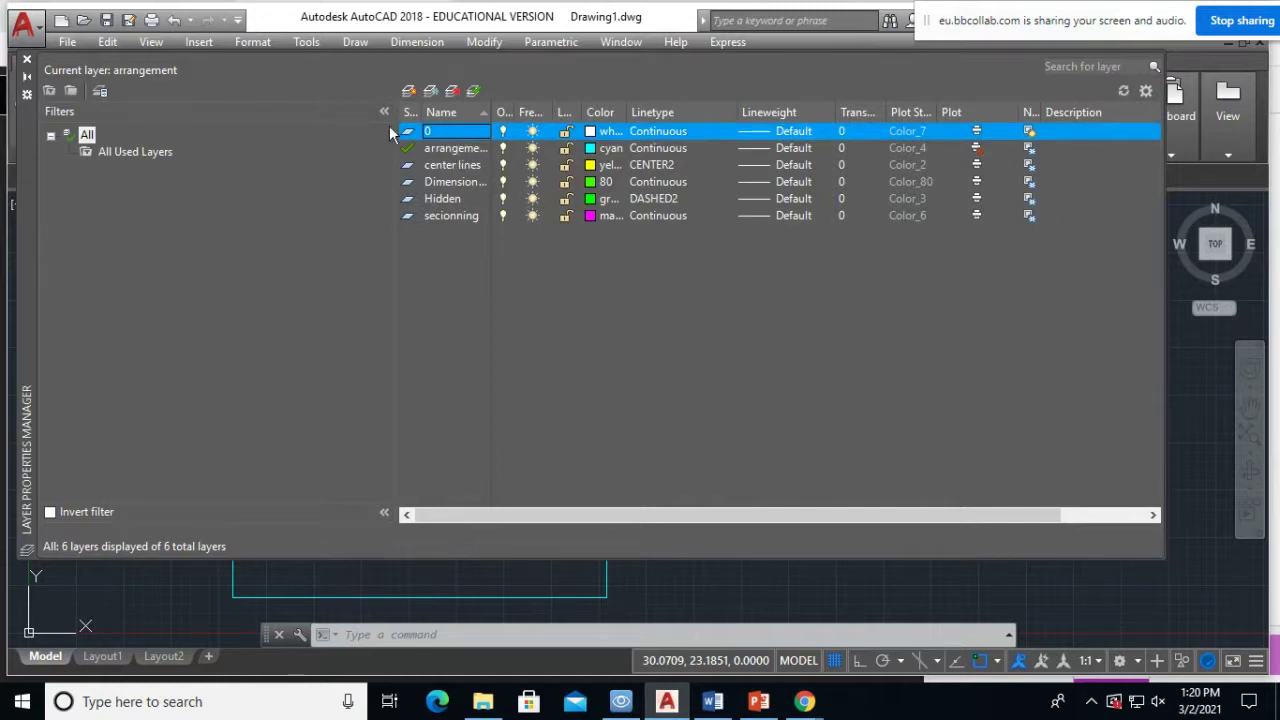
pyautogui.doubleClick(407, 131)
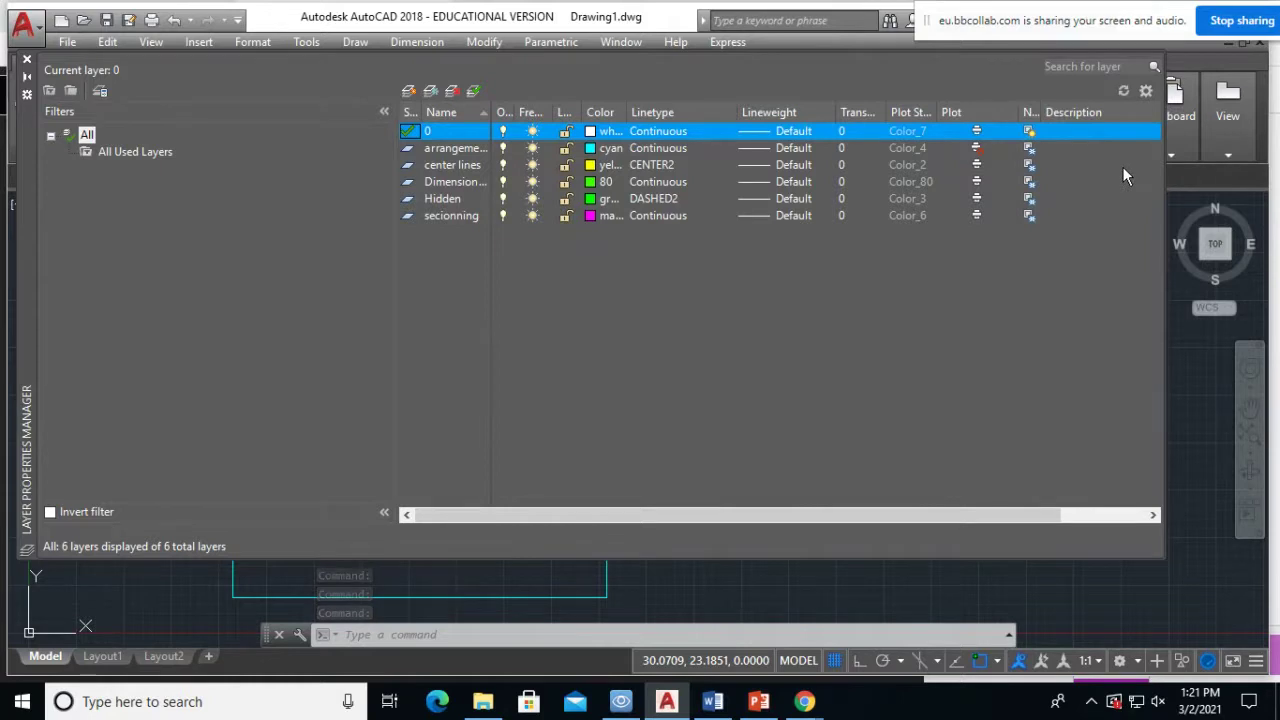
pyautogui.click(28, 64)
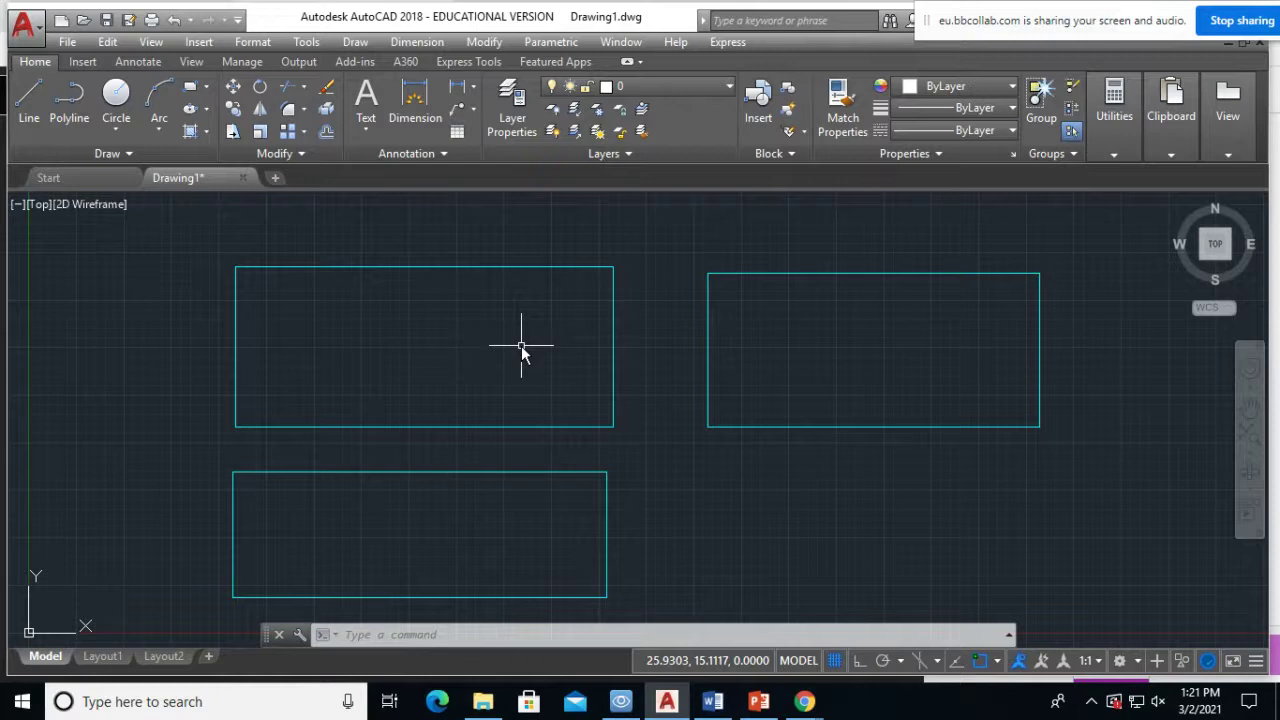
# - Draw a diagonal line inside the upper-left rectangle on layer 0
pyautogui.click(29, 100)
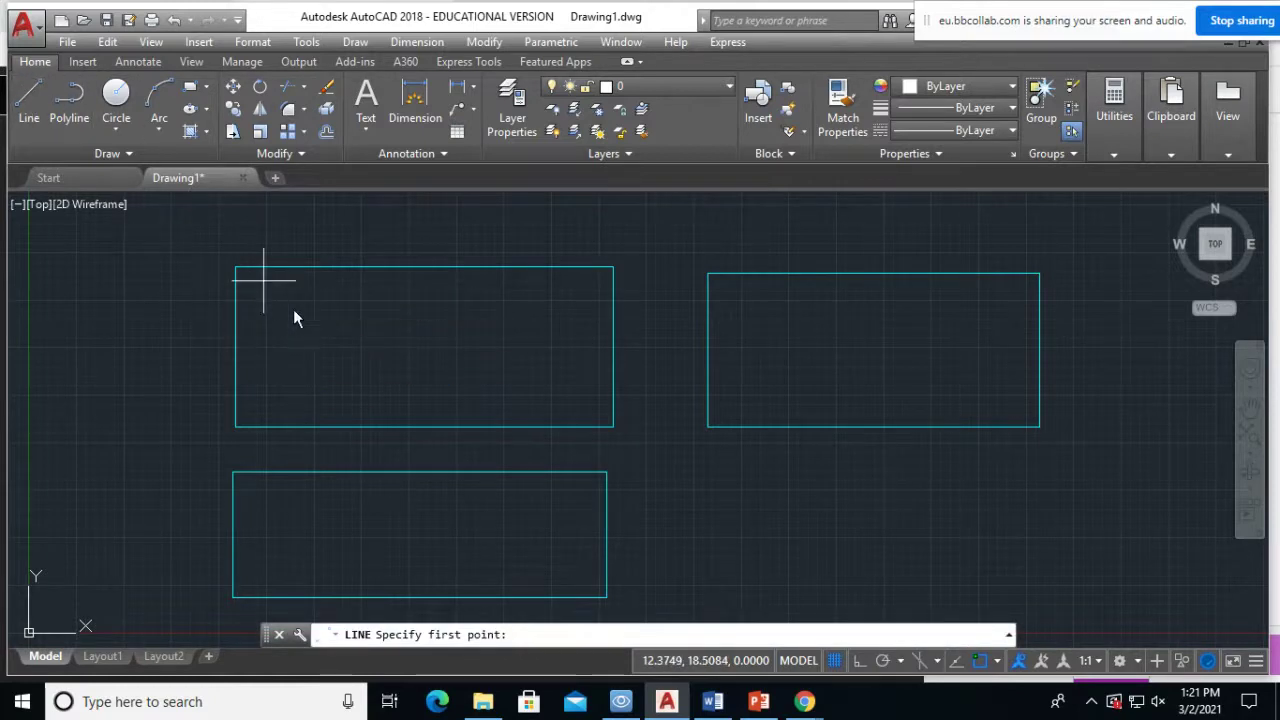
pyautogui.click(264, 280)
pyautogui.click(368, 382)
pyautogui.rightClick(370, 382)
pyautogui.click(449, 385)
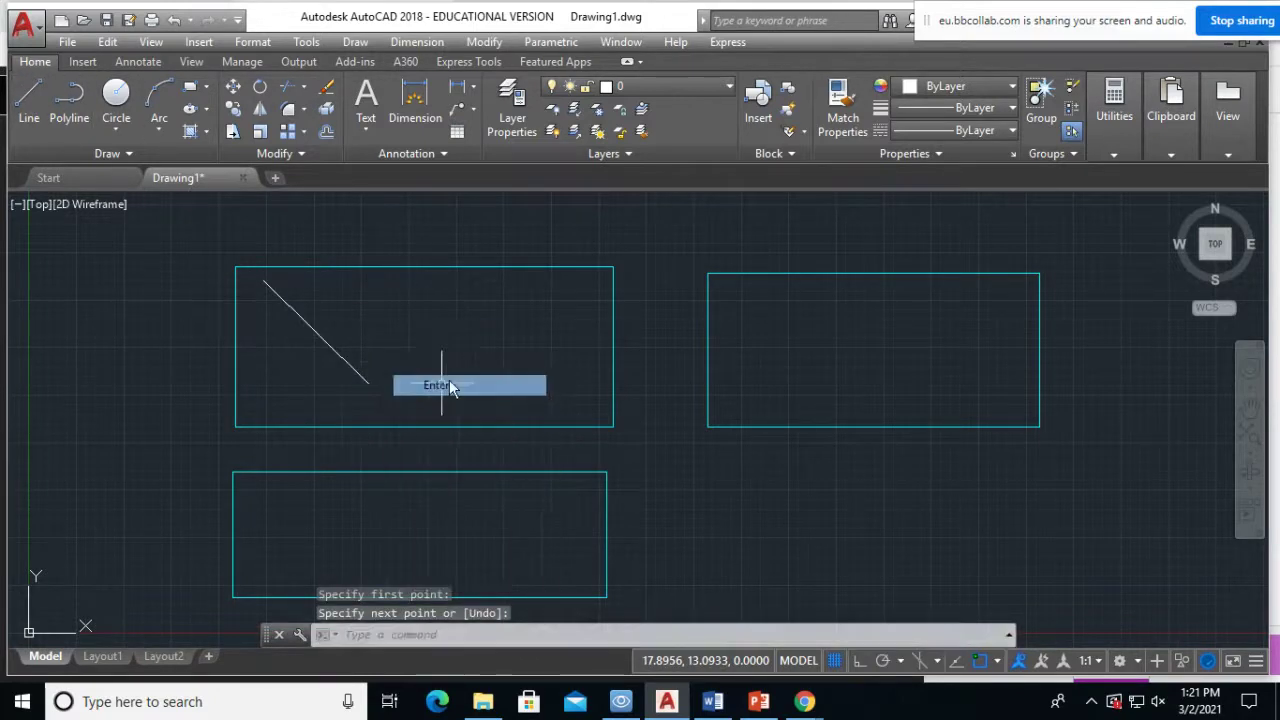
pyautogui.click(449, 385)
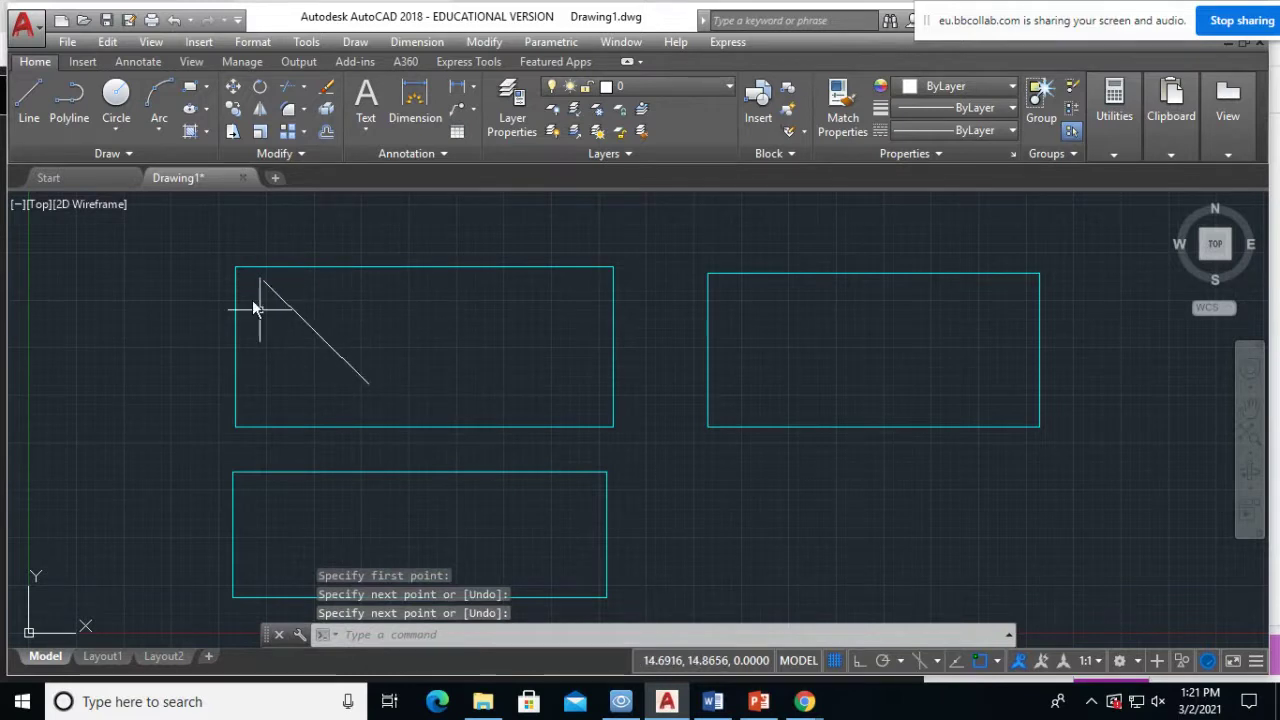
# - Draw a small circle in the upper-left rectangle and a larger one overlapping the right rectangle
pyautogui.click(145, 118)
pyautogui.click(366, 292)
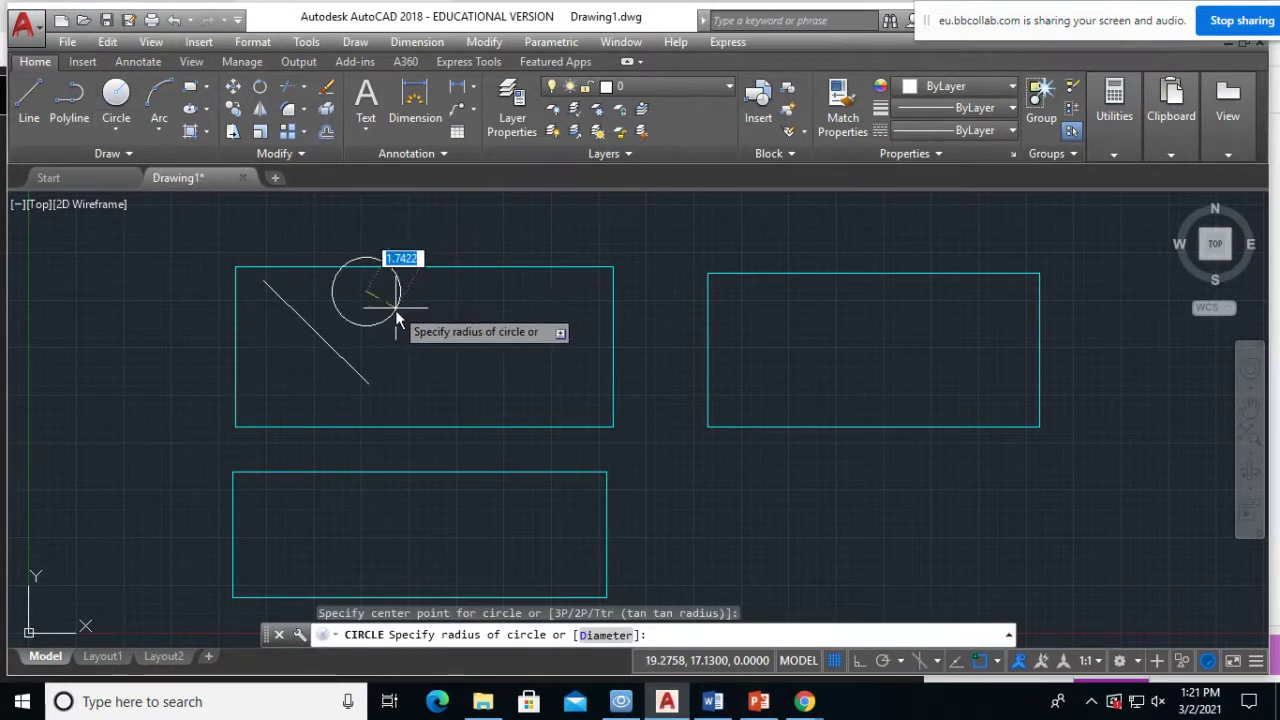
pyautogui.click(396, 318)
pyautogui.click(116, 95)
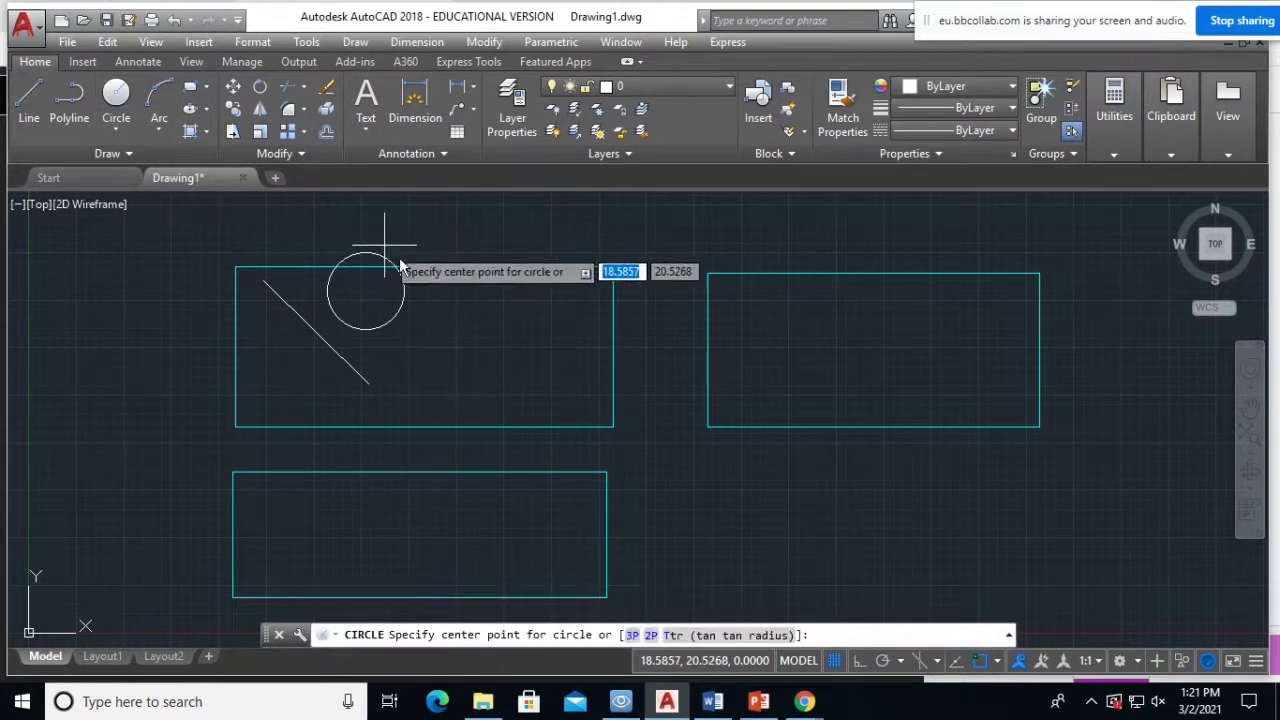
pyautogui.click(736, 291)
pyautogui.click(786, 362)
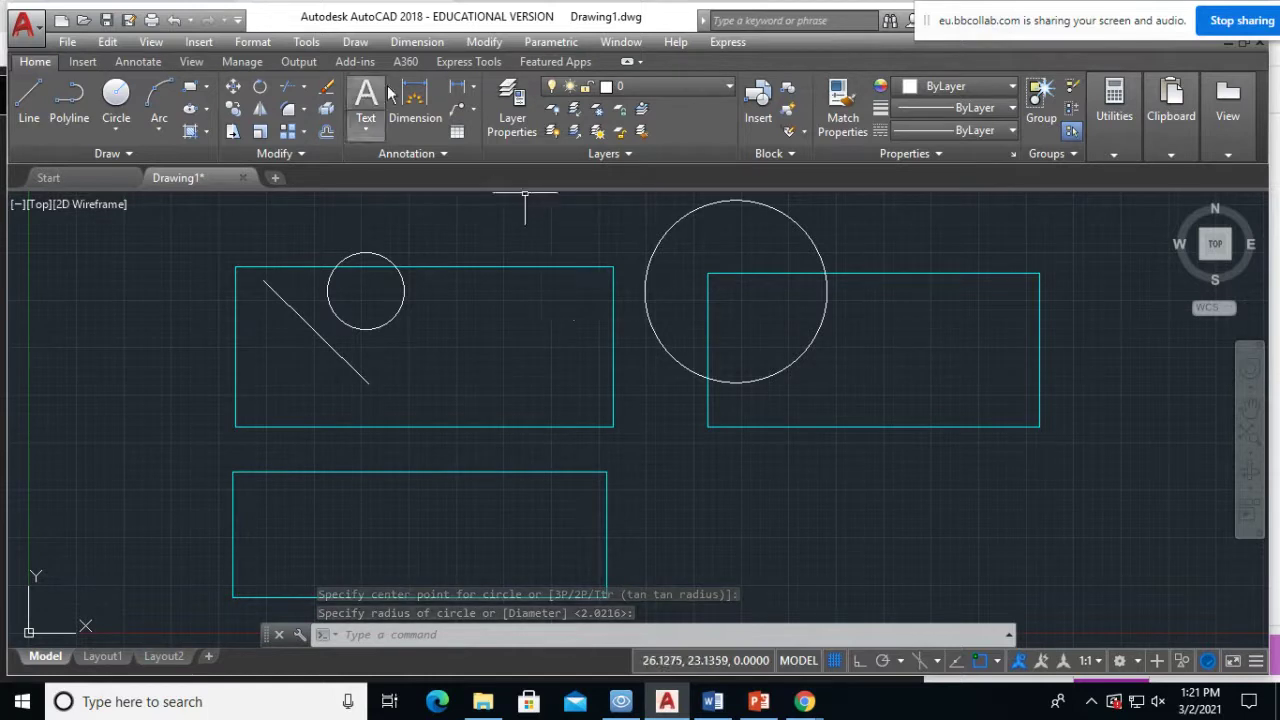
# - In the layer manager, make center lines the current layer, then close the palette
pyautogui.click(511, 105)
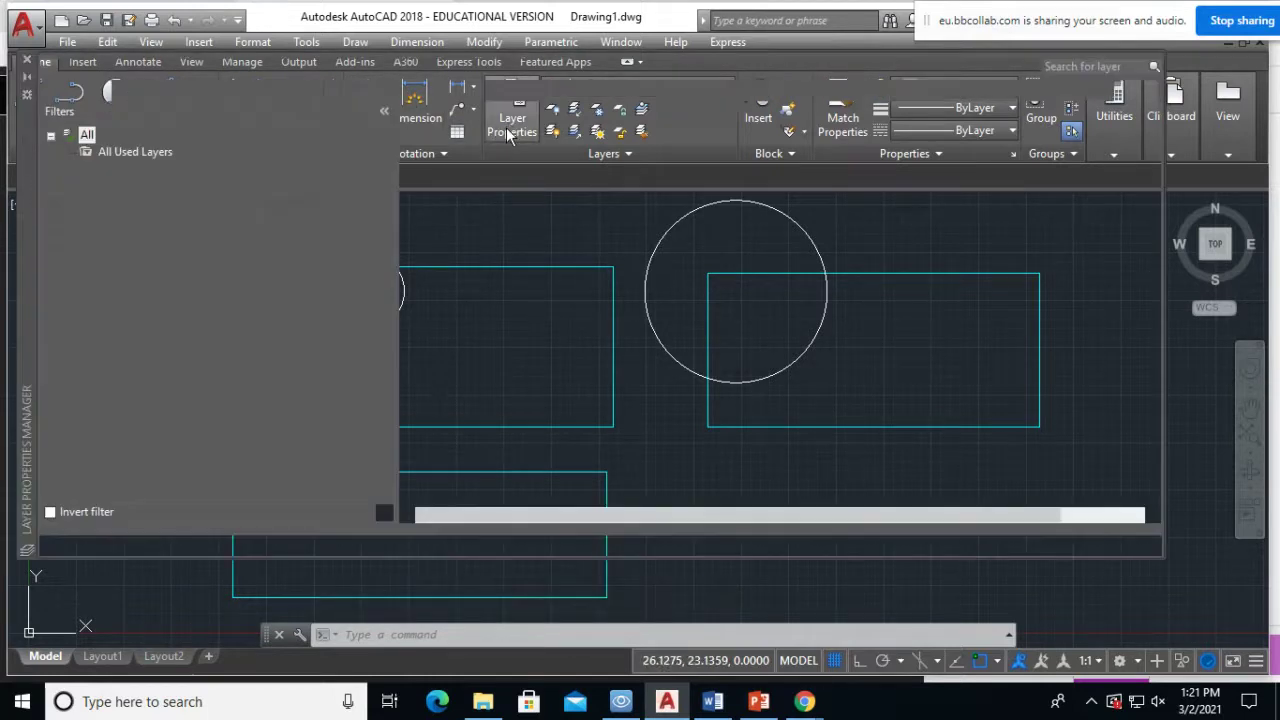
pyautogui.doubleClick(453, 166)
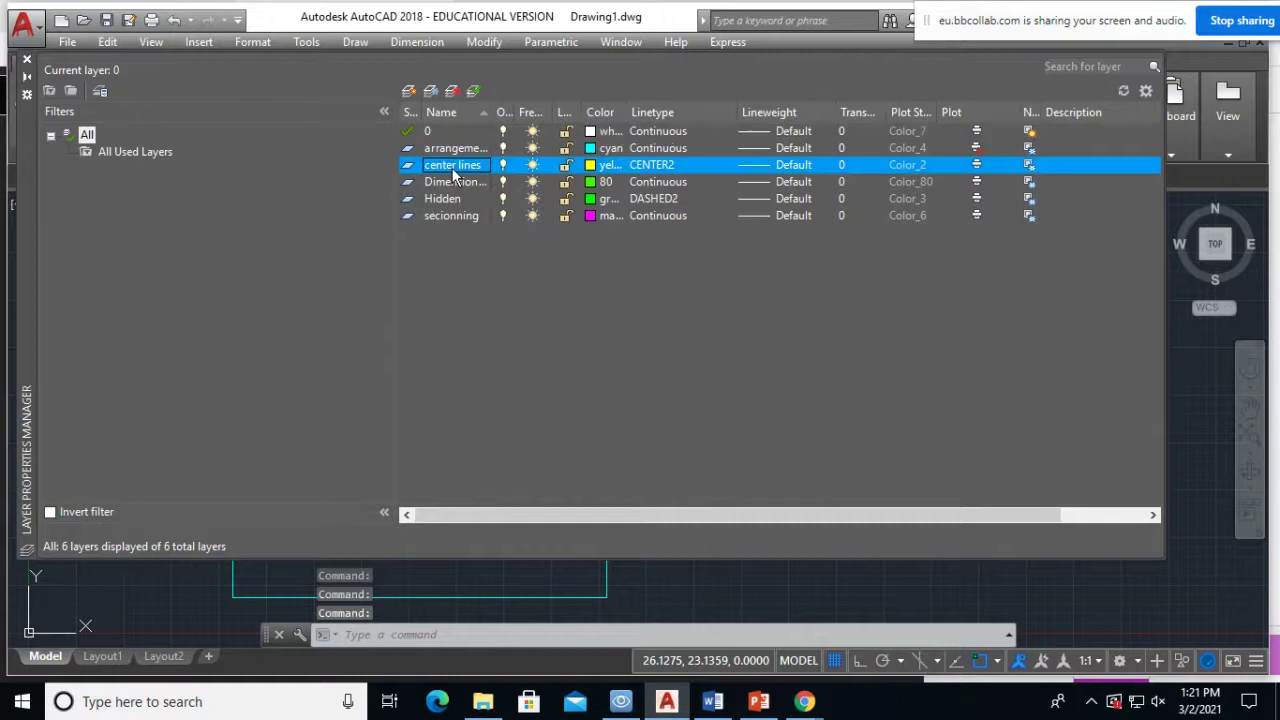
pyautogui.doubleClick(409, 166)
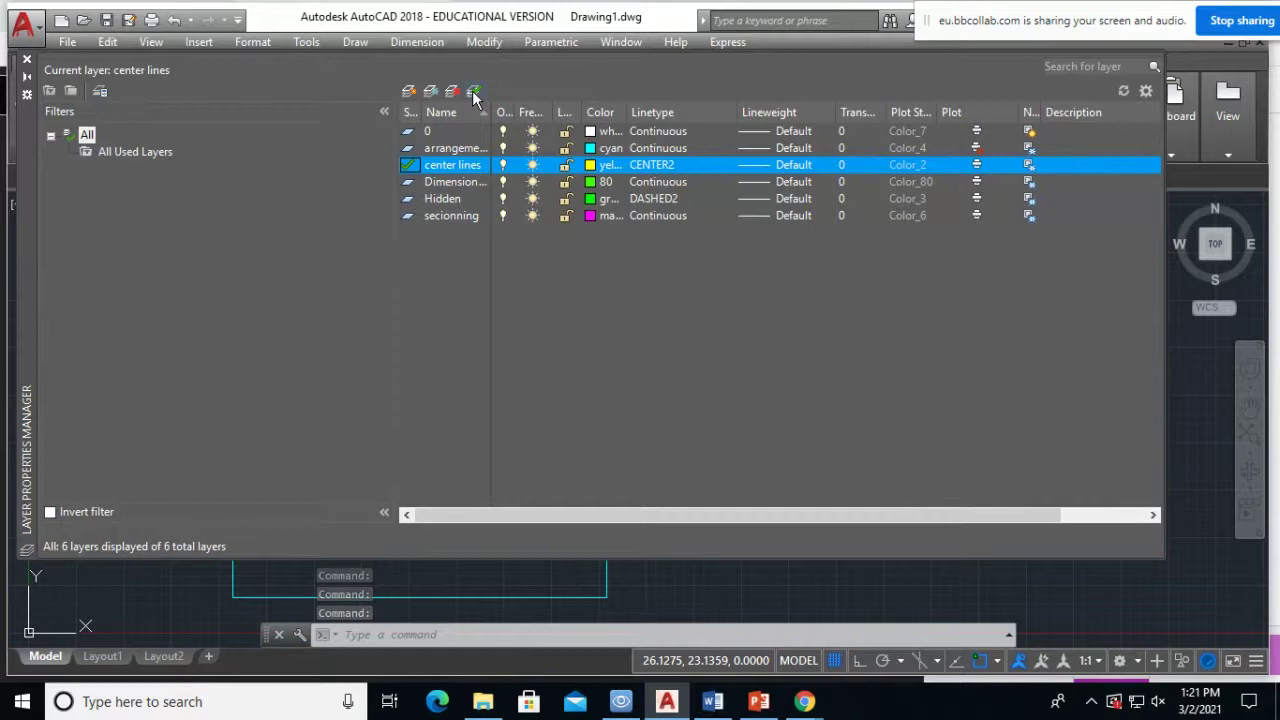
pyautogui.click(27, 60)
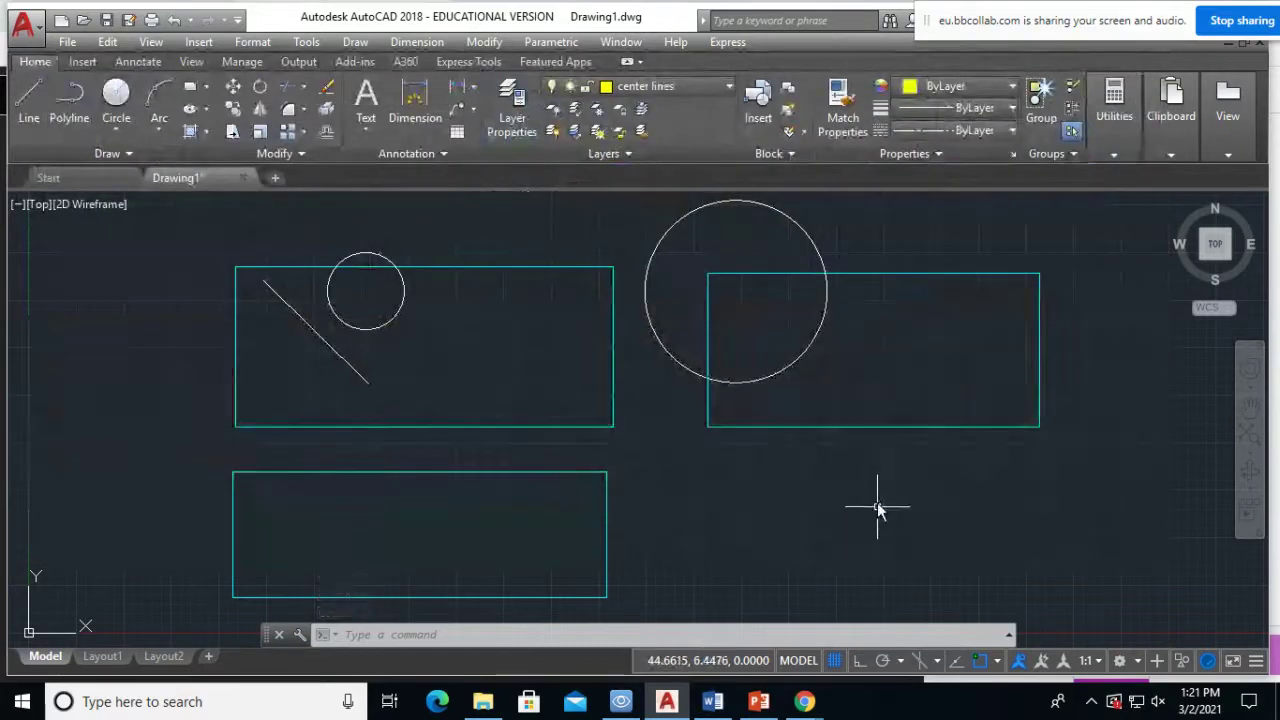
# - Draw a six-point LINE path from the lower rectangle's corner through the small circle's centre
pyautogui.click(30, 100)
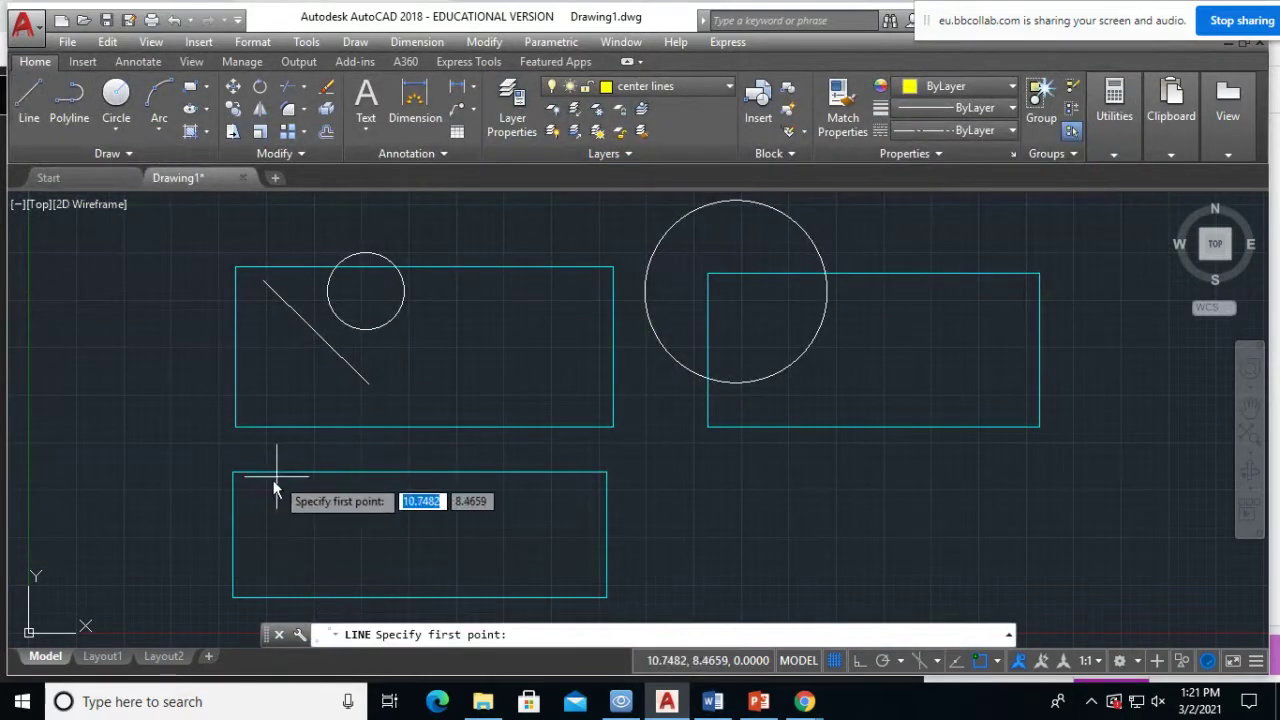
pyautogui.click(233, 473)
pyautogui.click(503, 563)
pyautogui.click(580, 485)
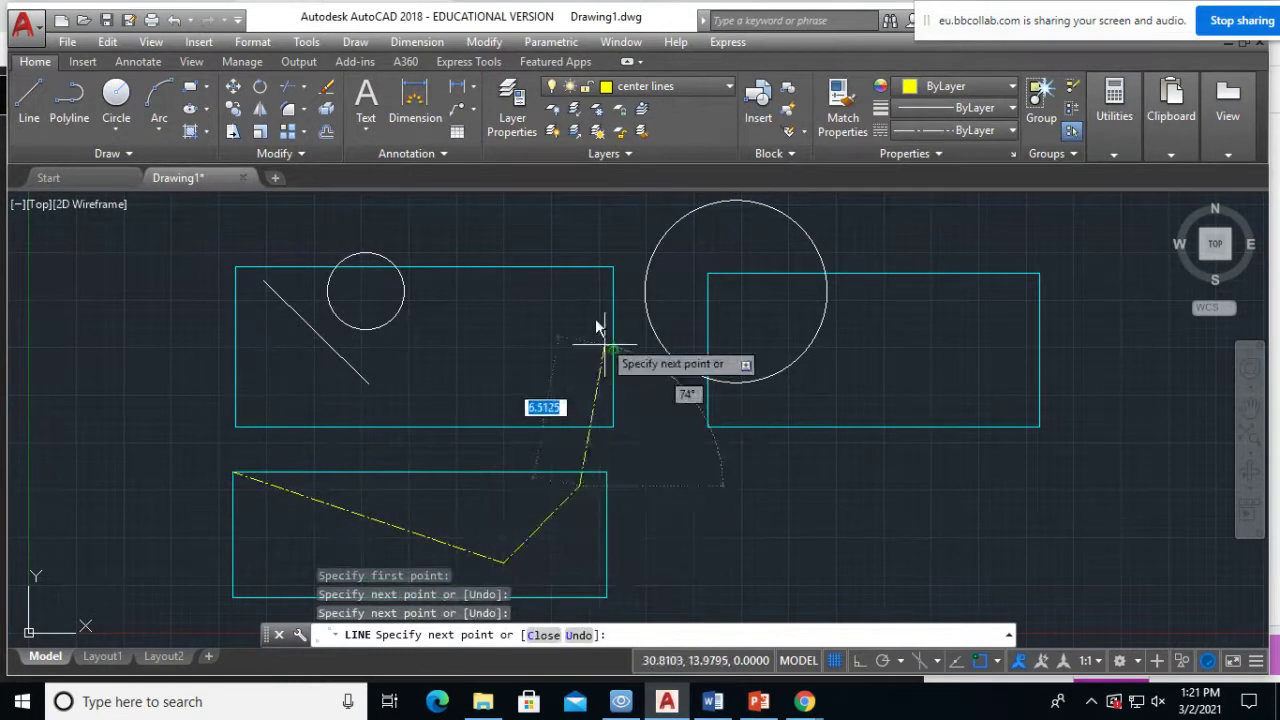
pyautogui.click(595, 300)
pyautogui.click(366, 292)
pyautogui.click(220, 425)
pyautogui.rightClick(216, 362)
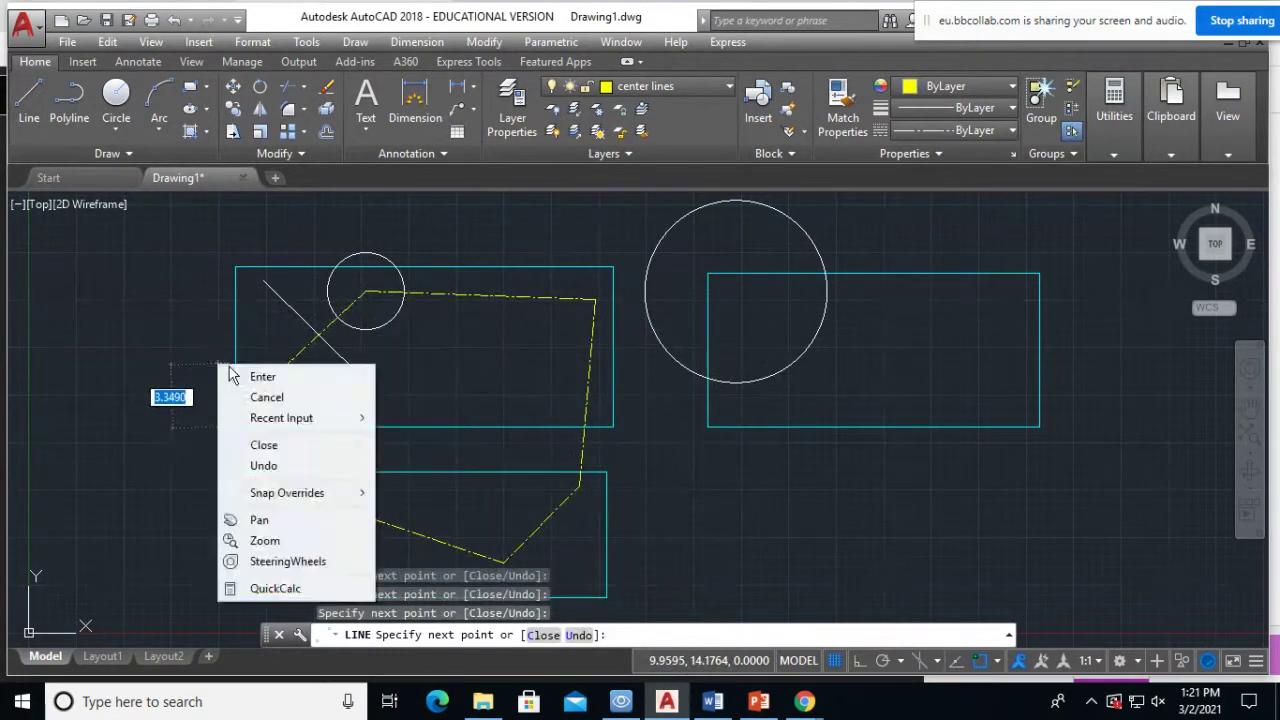
pyautogui.click(262, 376)
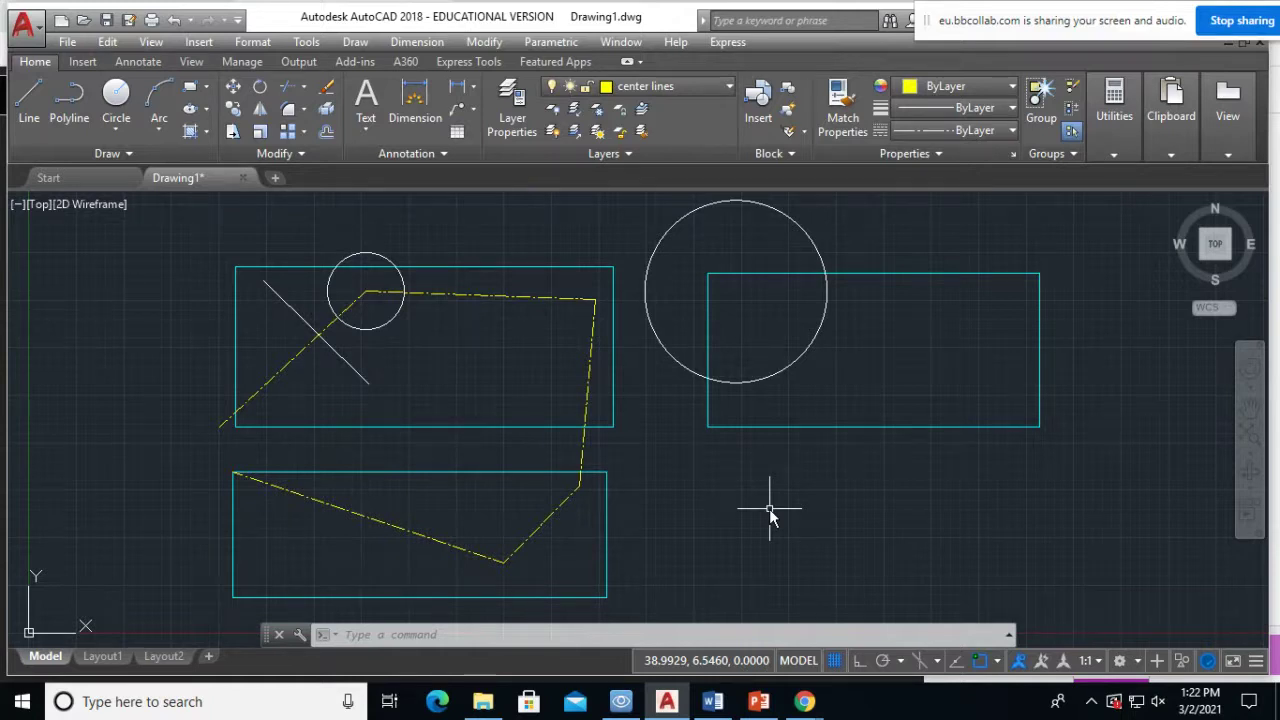
pyautogui.scroll(-2, 770, 515)
pyautogui.scroll(3, 770, 515)
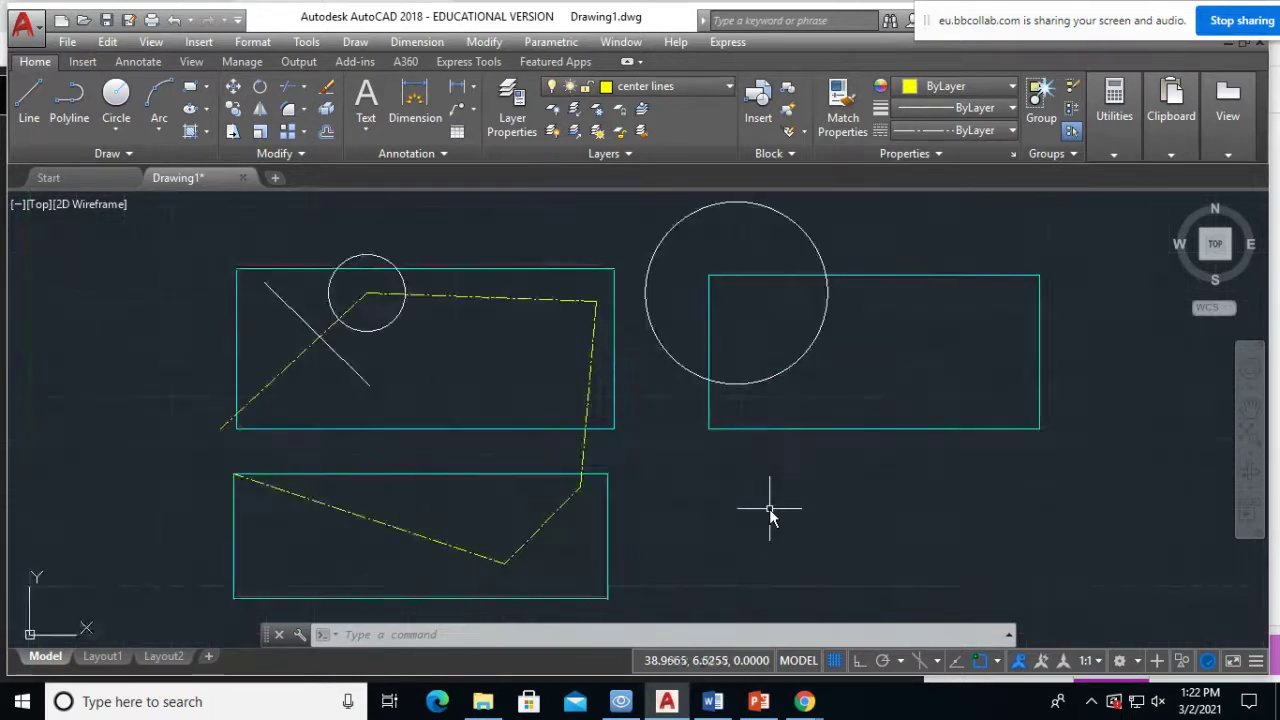
pyautogui.scroll(-3, 770, 515)
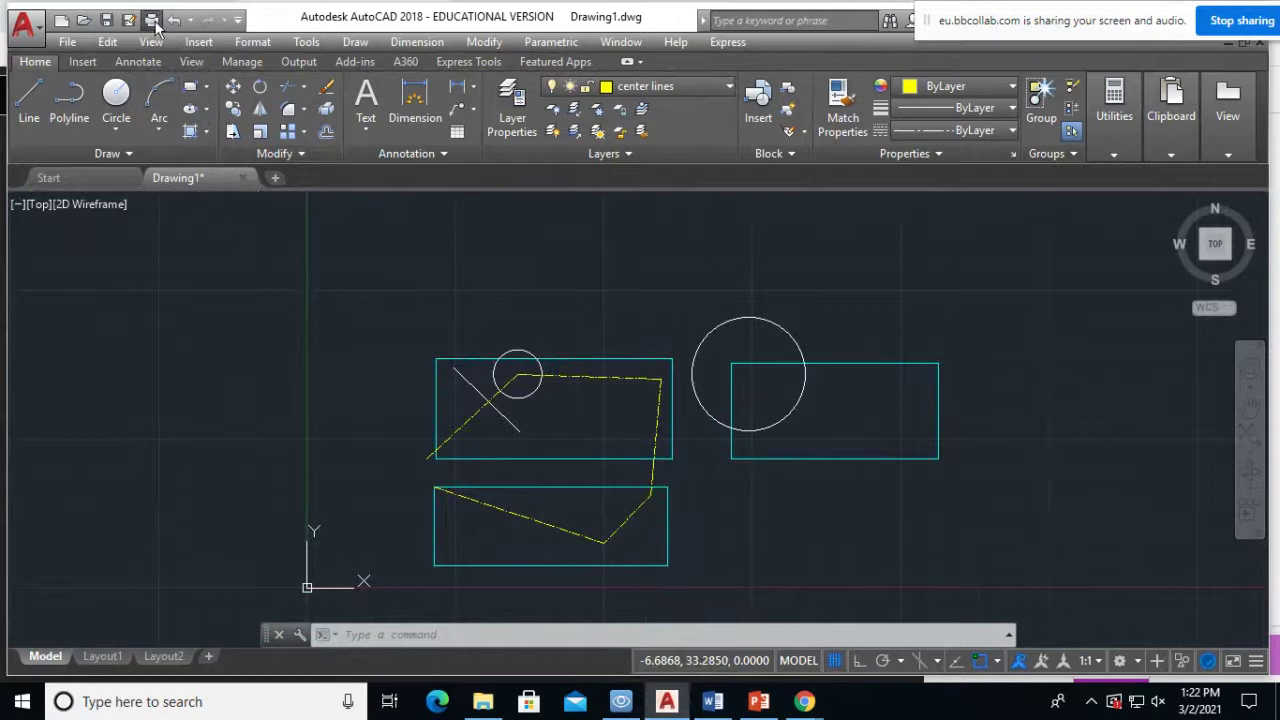
# - Regenerate the display with RE and choose Microsoft Print to PDF as the plot printer
pyautogui.write('re')
pyautogui.press('Return')
pyautogui.hotkey('ctrl', 'p')
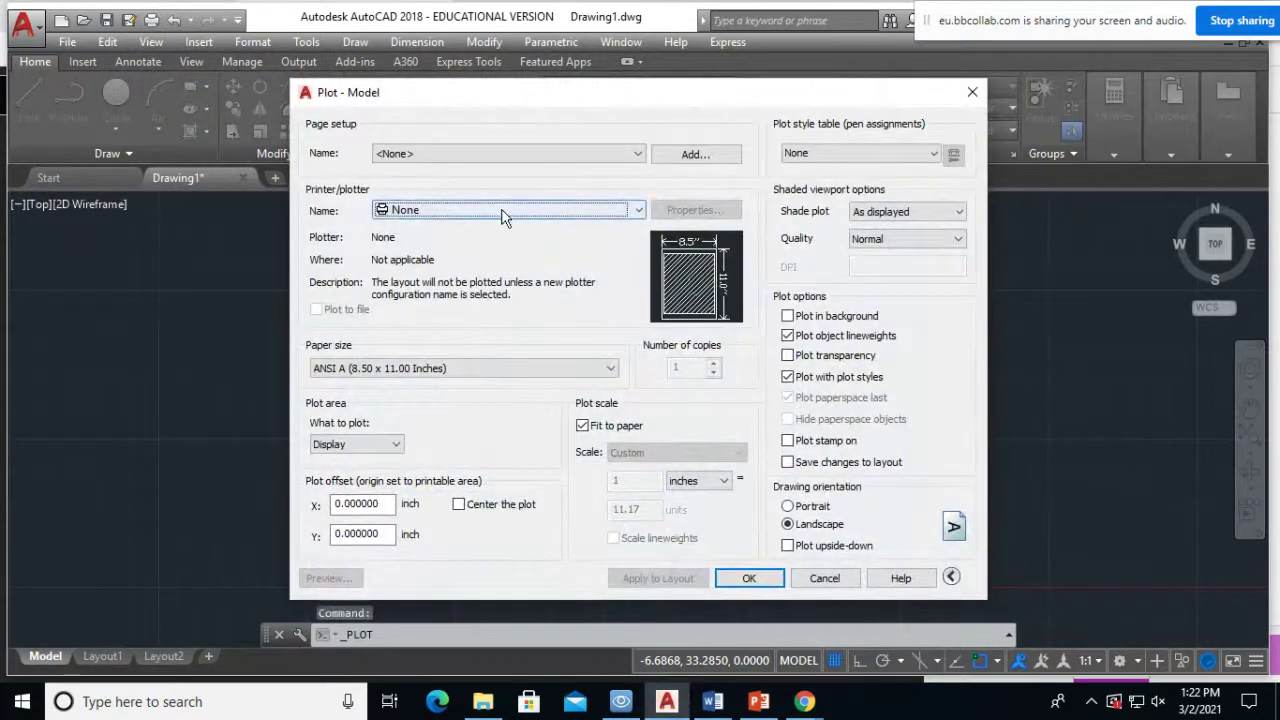
pyautogui.click(504, 211)
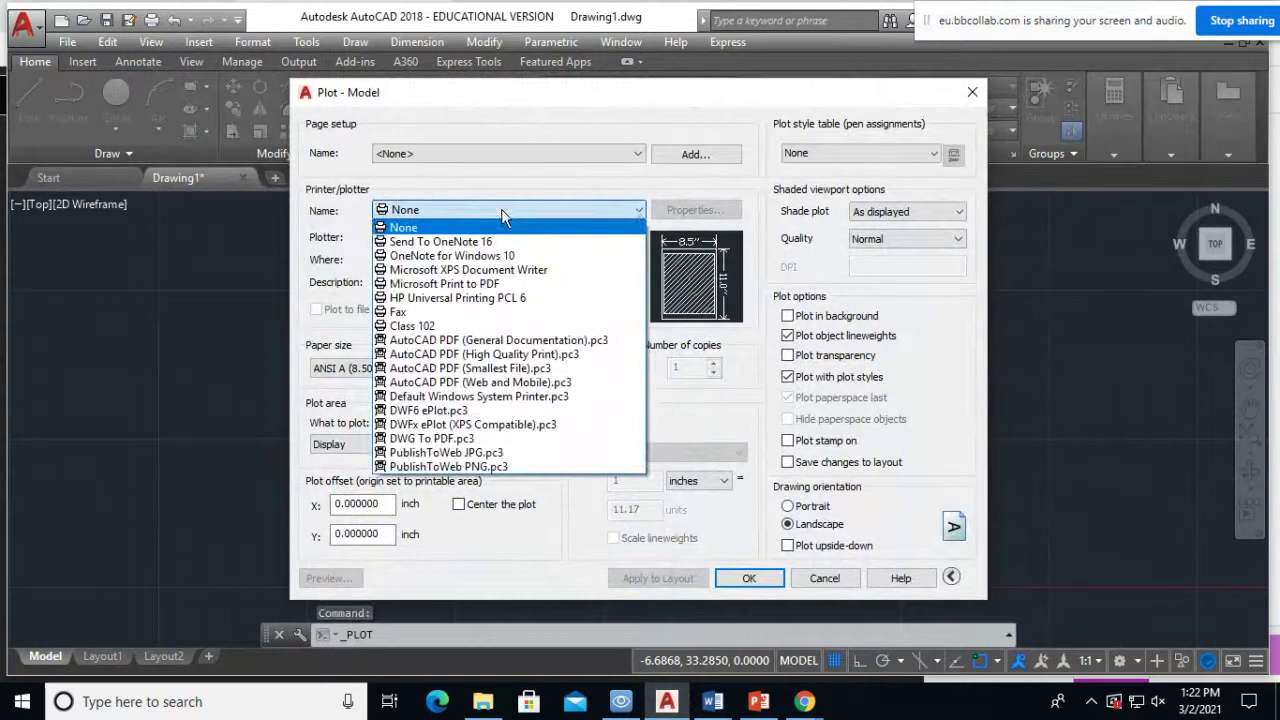
pyautogui.click(504, 284)
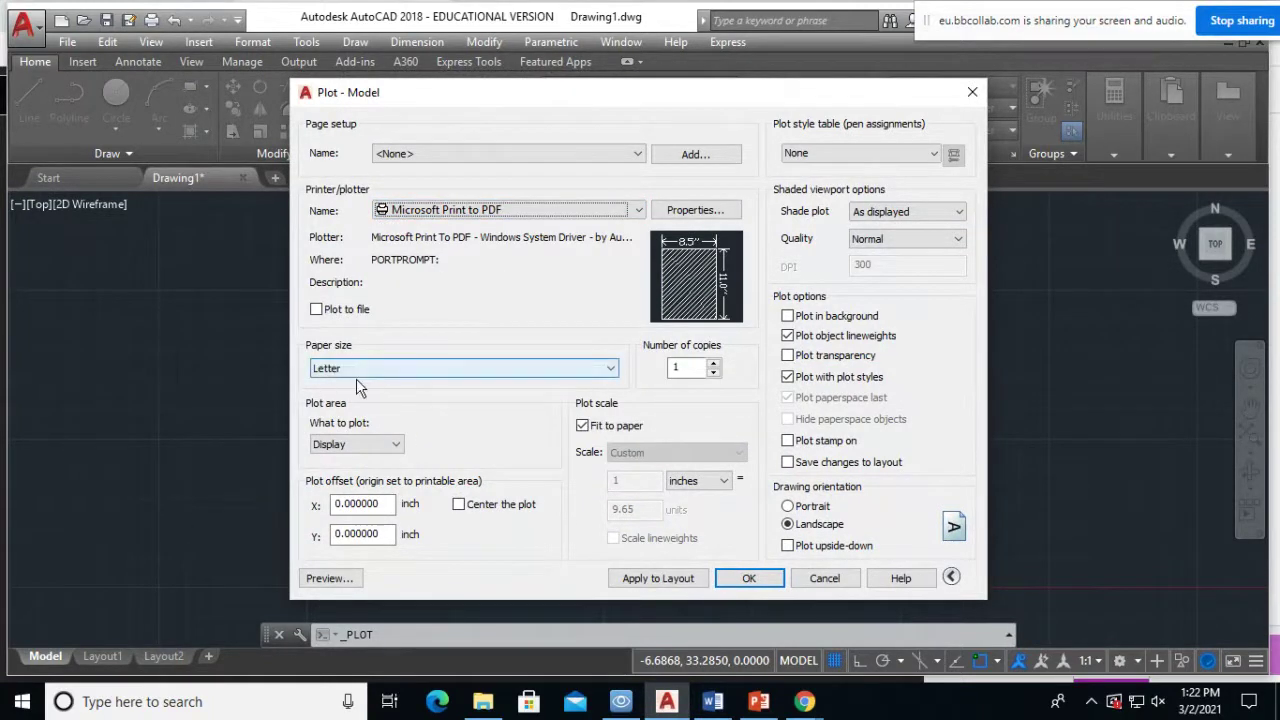
# - Centre the plot and set What to plot to a window picked around the whole drawing
pyautogui.click(478, 508)
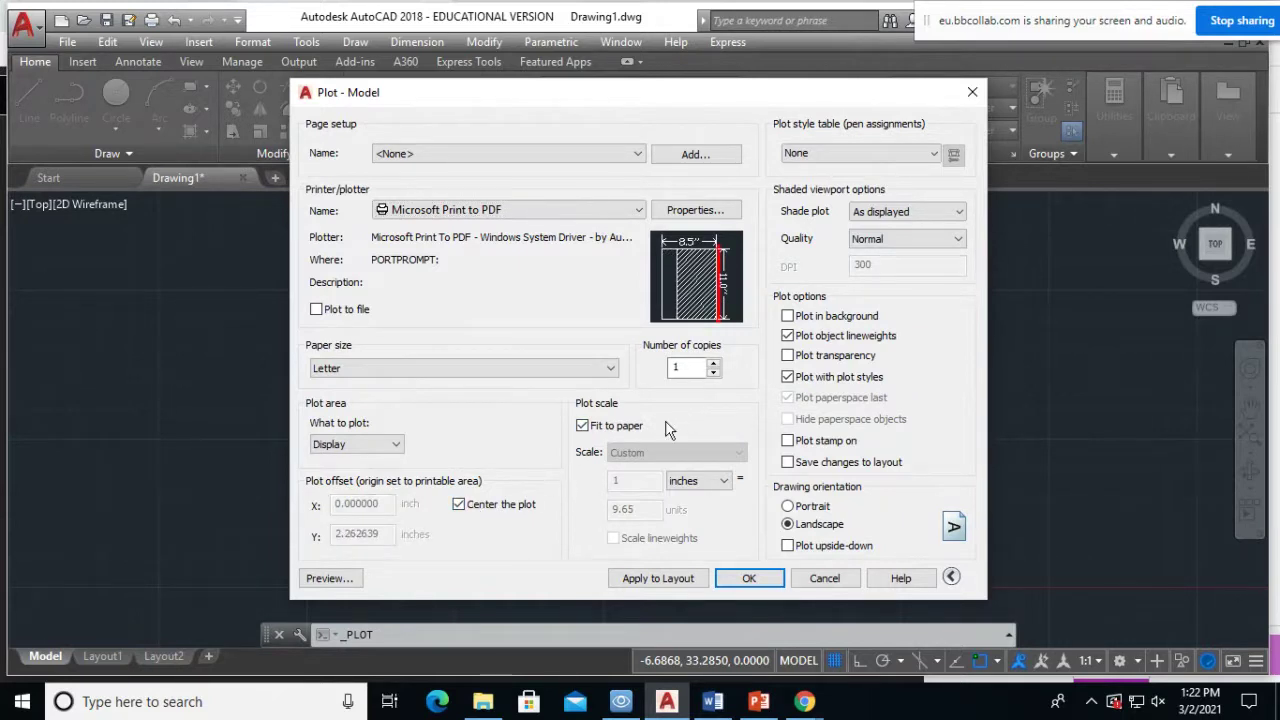
pyautogui.click(365, 445)
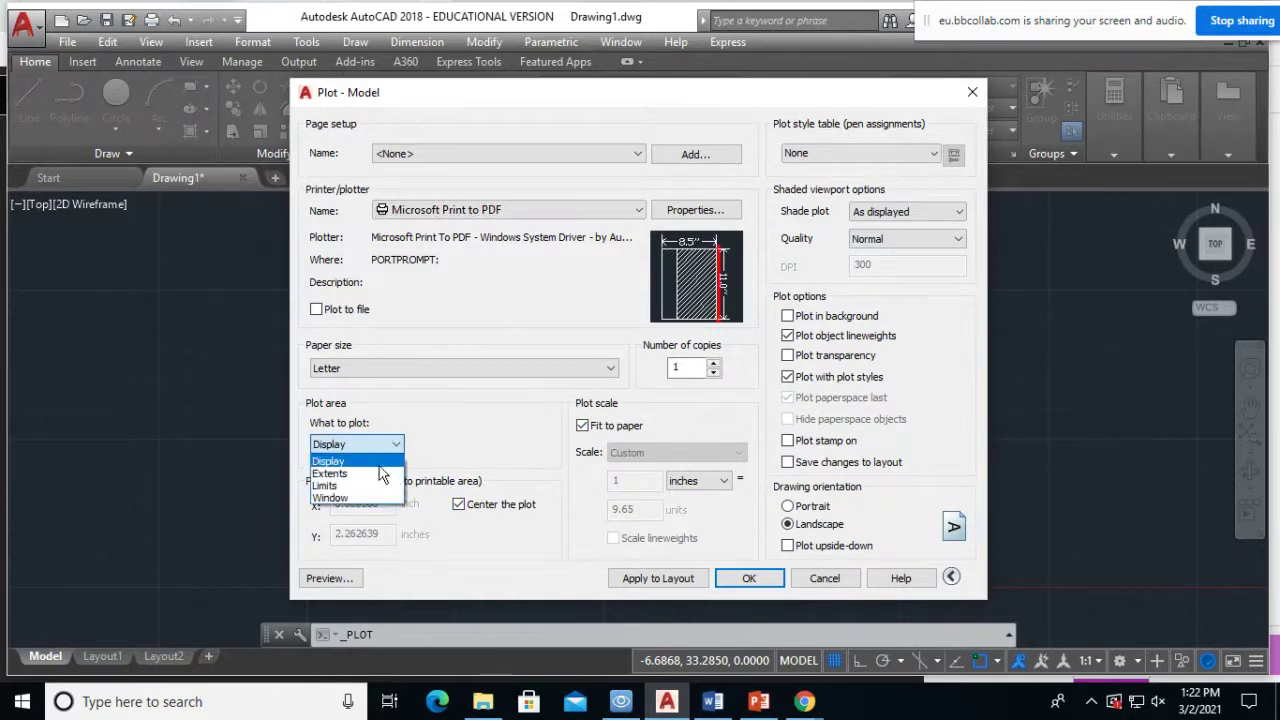
pyautogui.click(331, 497)
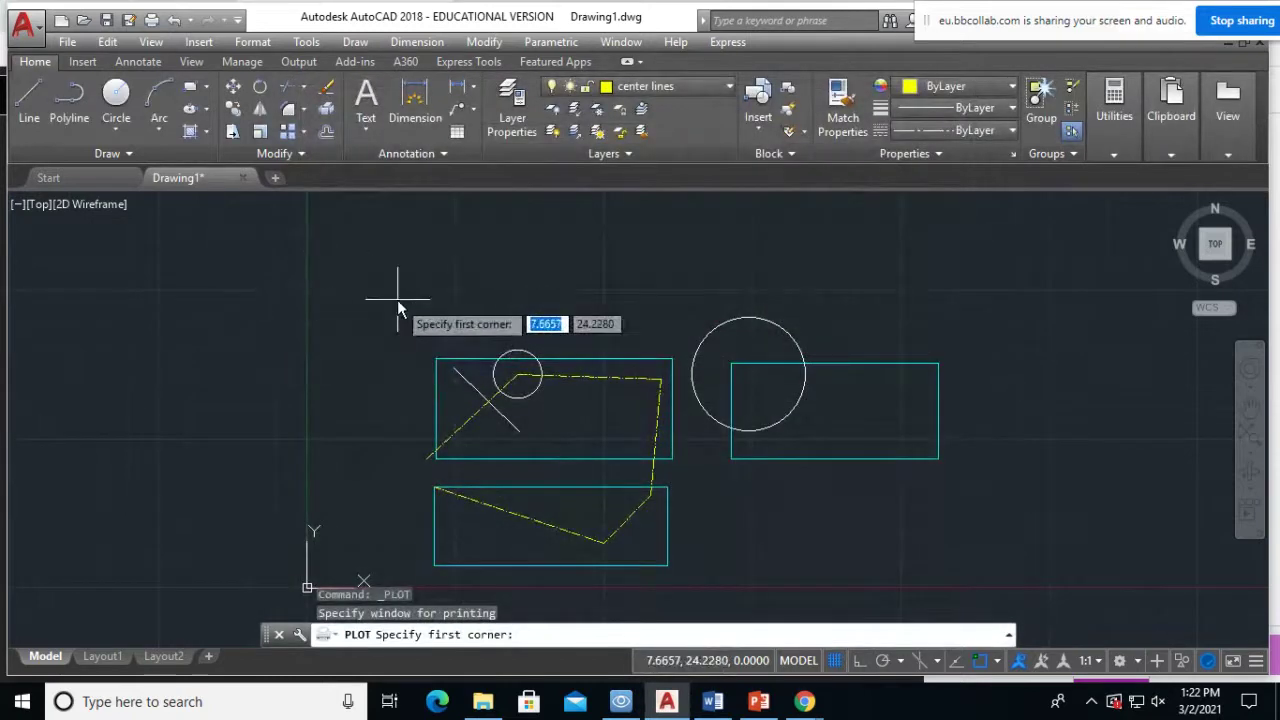
pyautogui.click(394, 297)
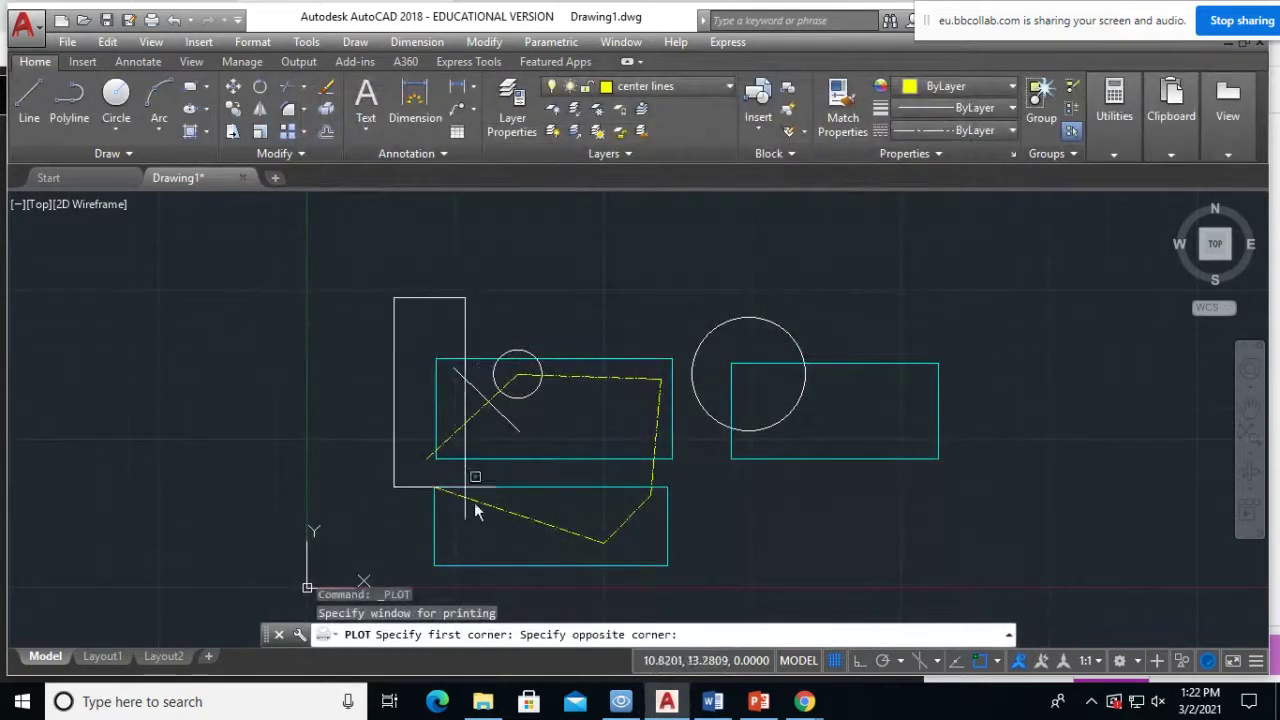
pyautogui.click(998, 588)
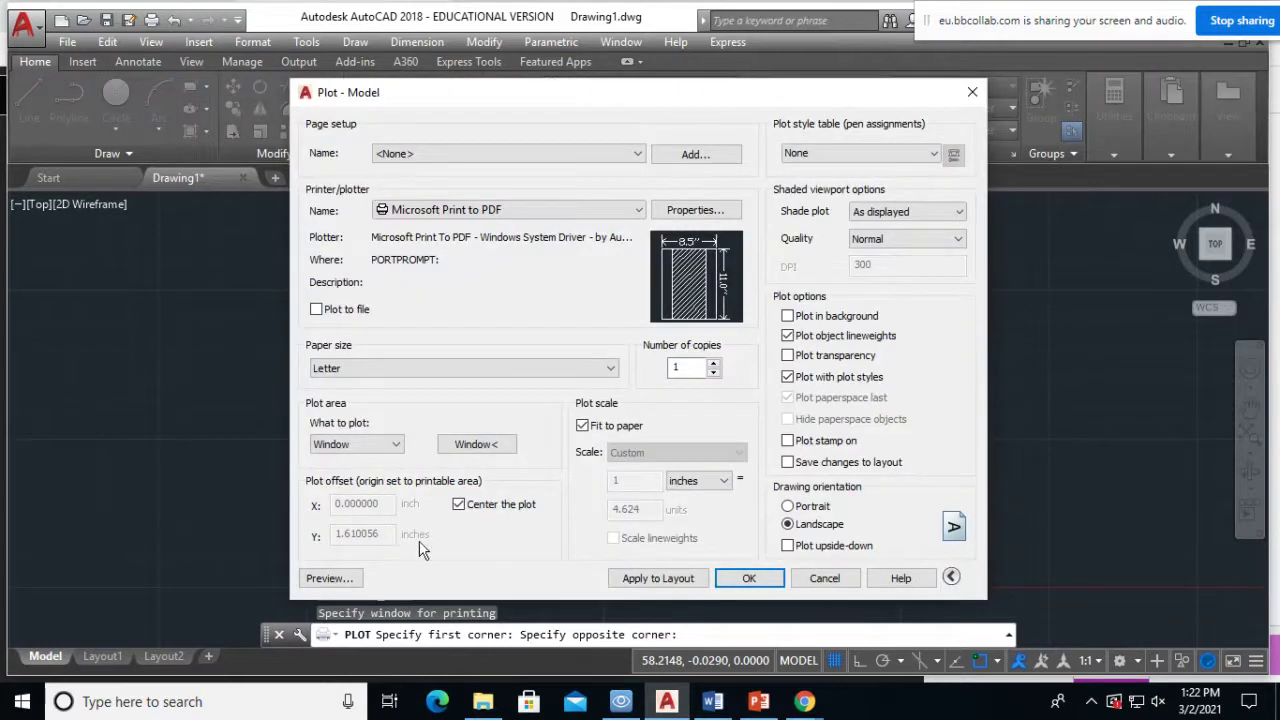
# - Preview the PDF plot, zooming around the sheet, then close the preview and Plot dialog without plotting
pyautogui.click(330, 578)
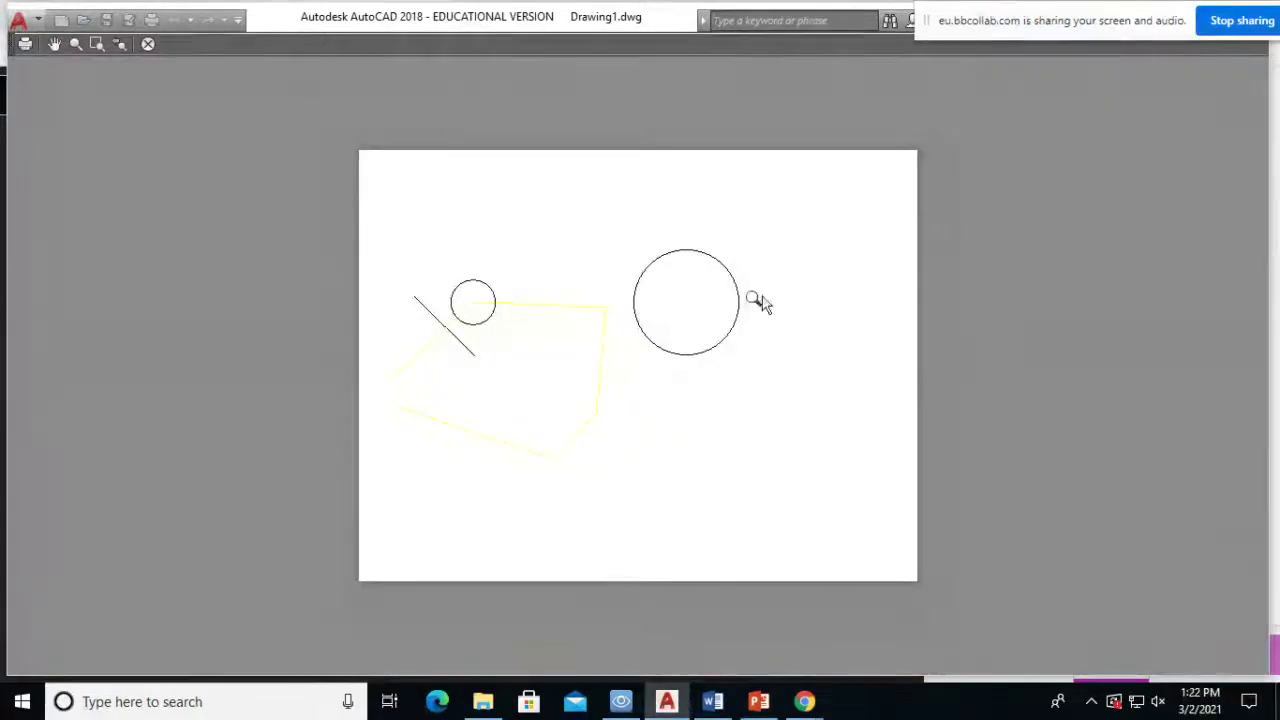
pyautogui.scroll(2, 540, 350)
pyautogui.scroll(2, 544, 348)
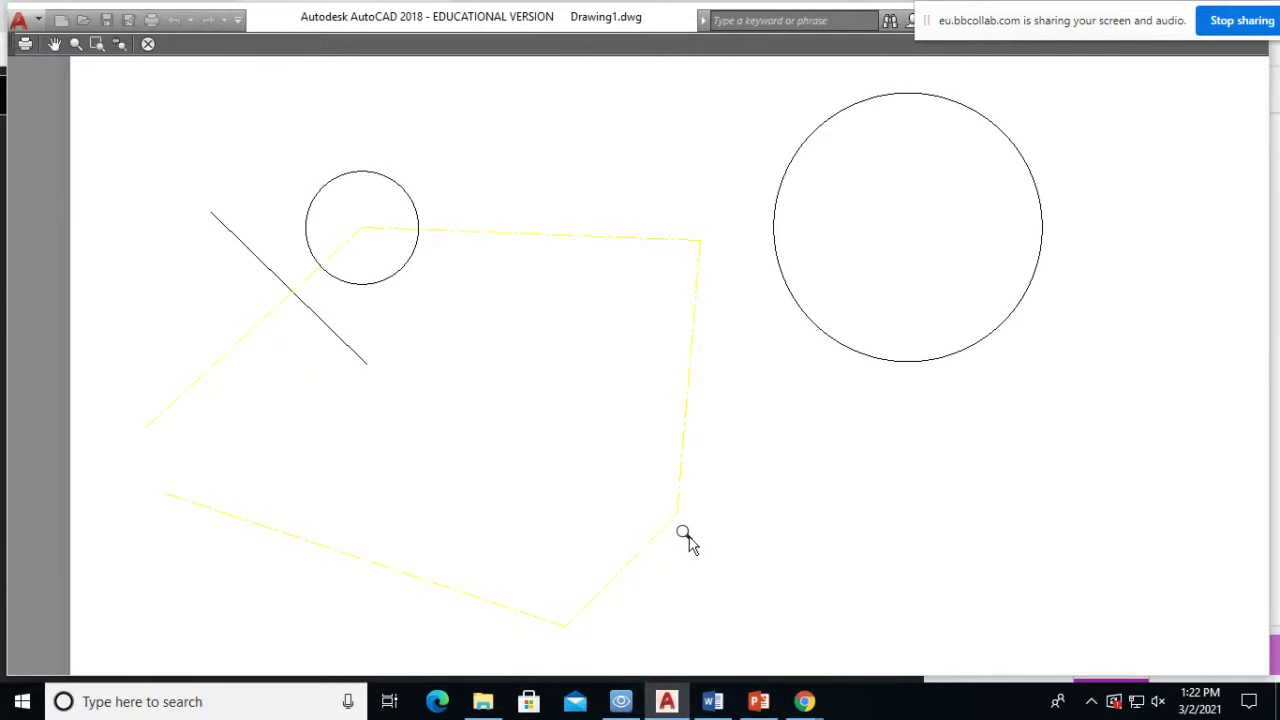
pyautogui.scroll(-4, 688, 537)
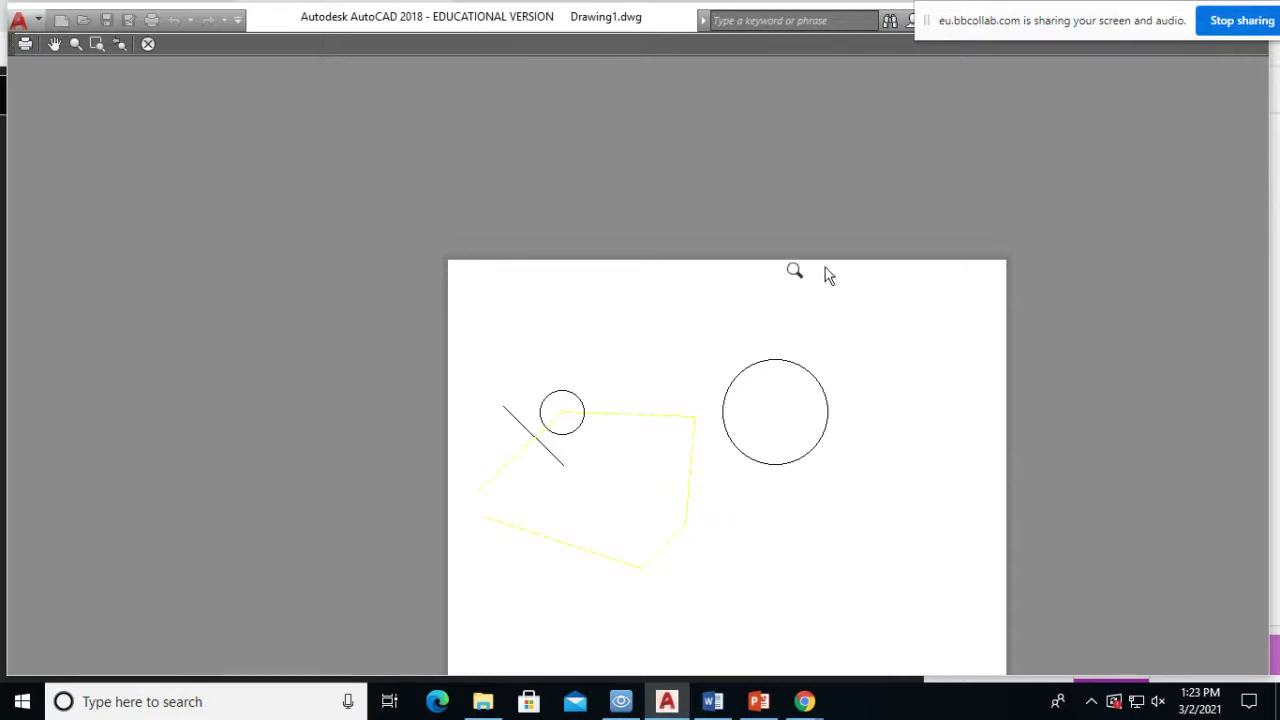
pyautogui.click(147, 47)
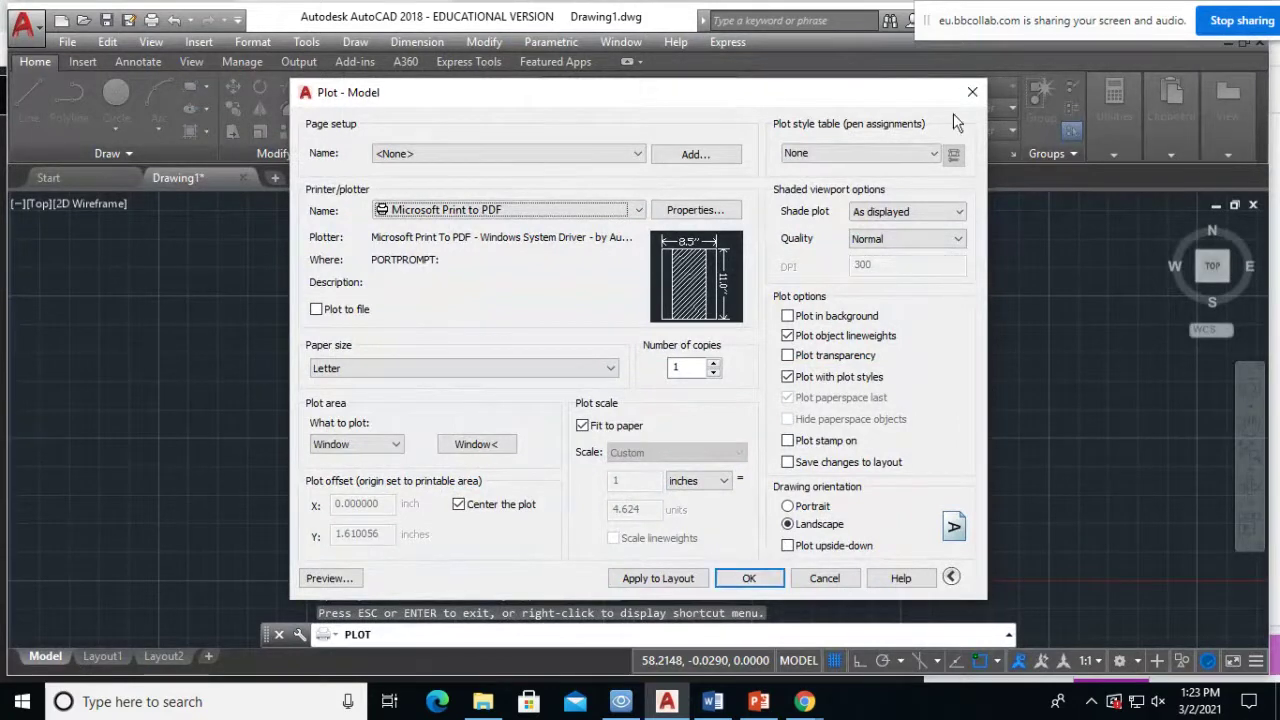
pyautogui.click(972, 92)
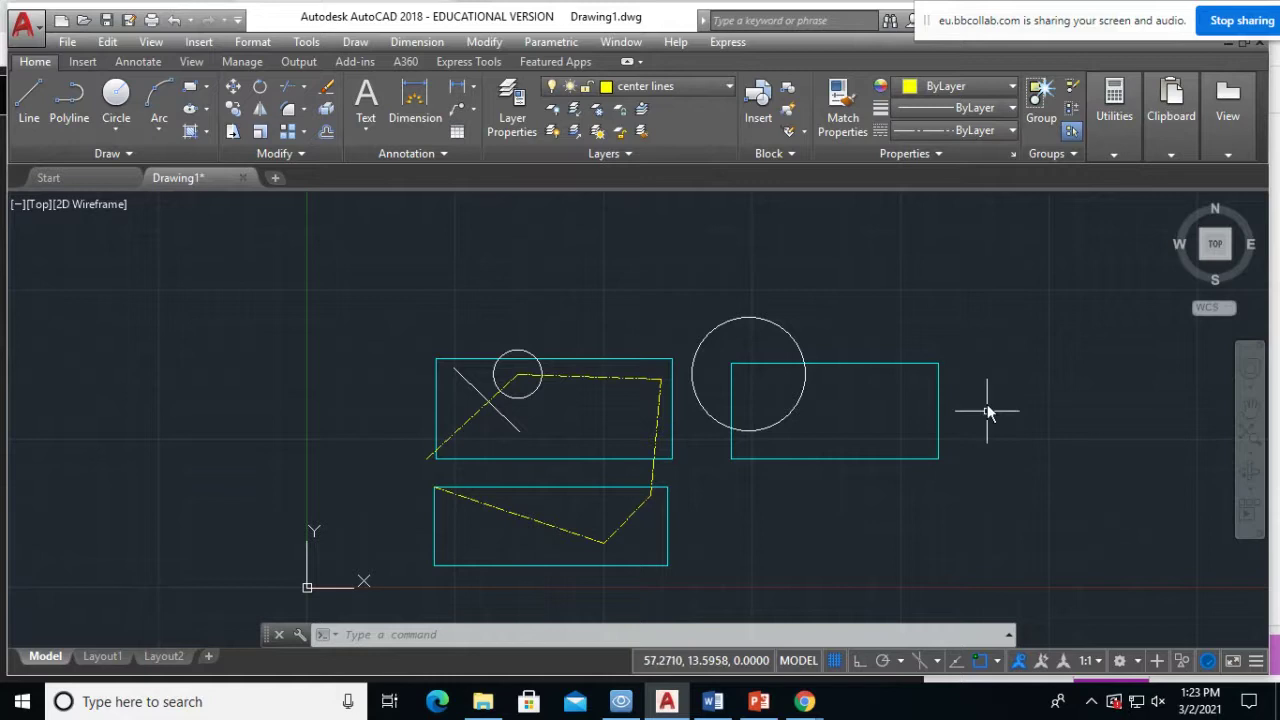
# - Switch the arrangement layer off in the Layer Properties Manager and close the palette
pyautogui.click(510, 122)
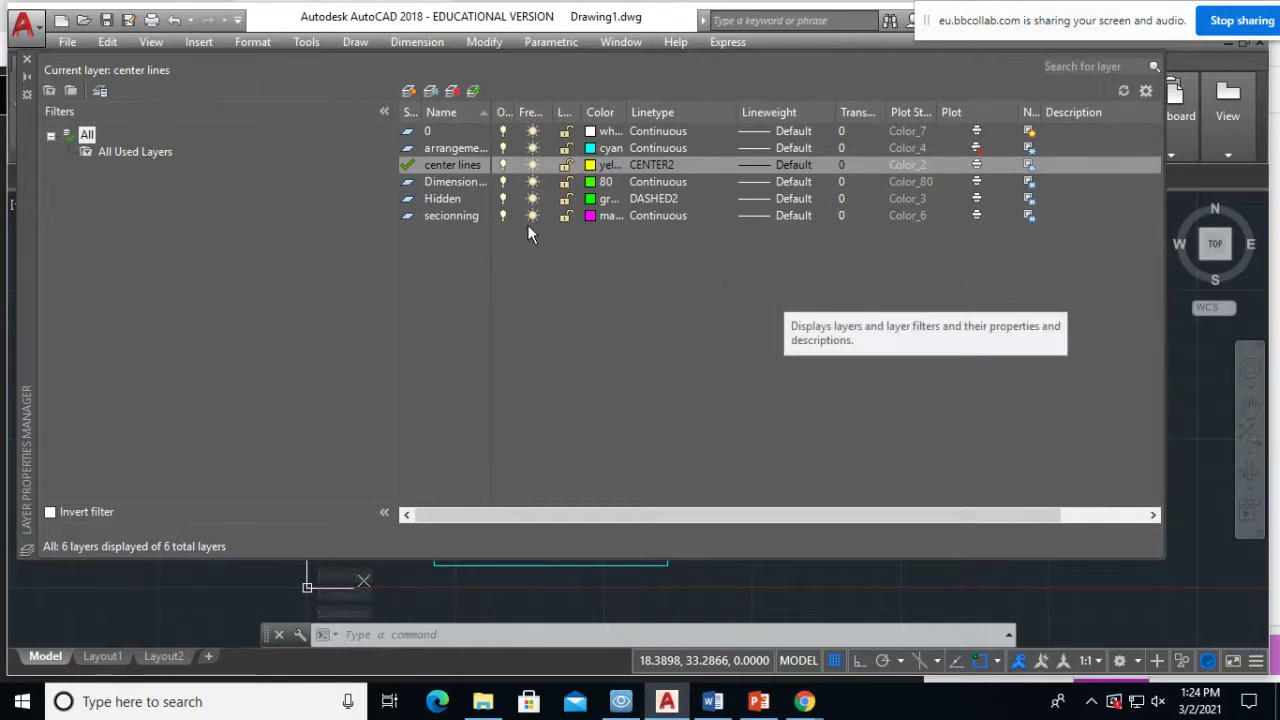
pyautogui.click(456, 149)
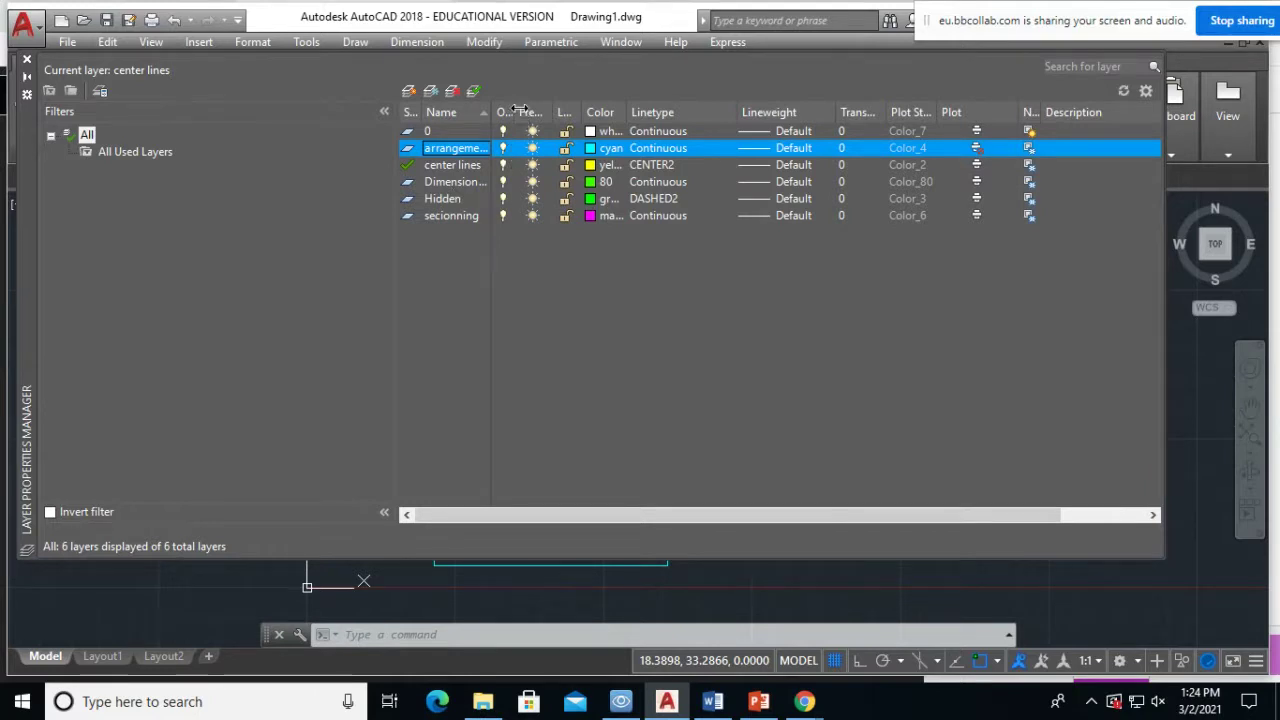
pyautogui.moveTo(516, 112); pyautogui.dragTo(673, 113)
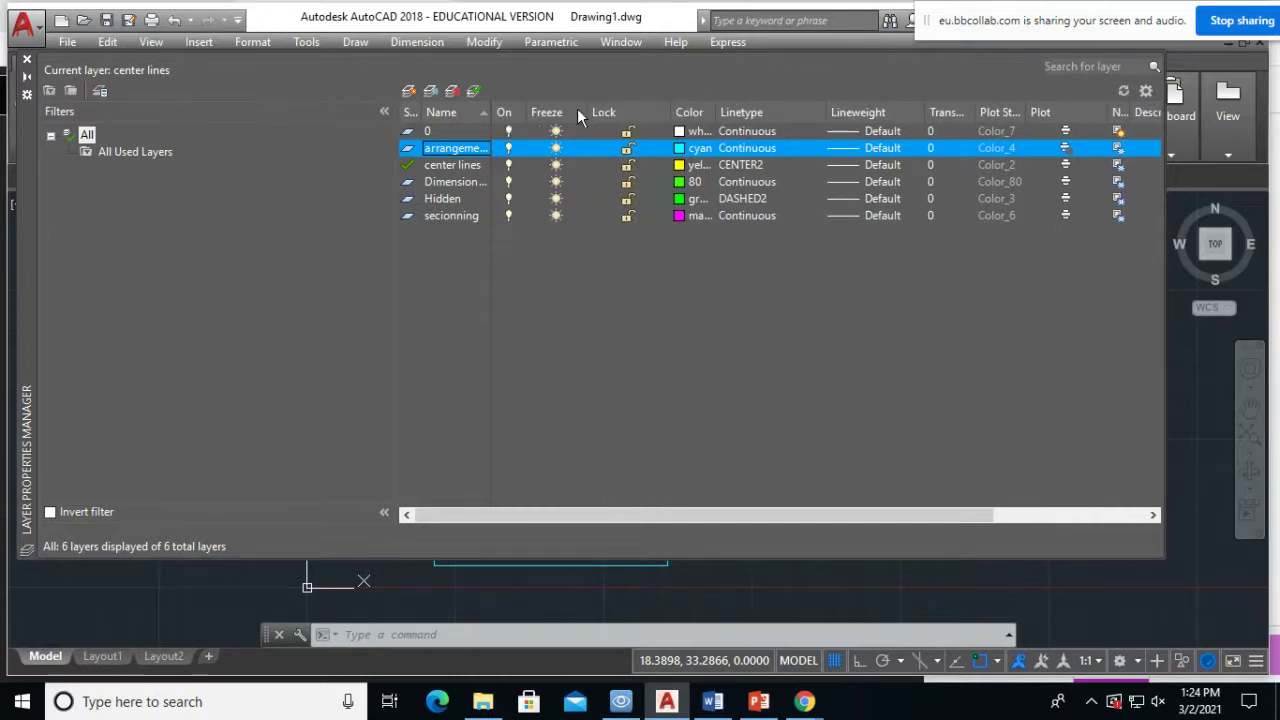
pyautogui.click(507, 150)
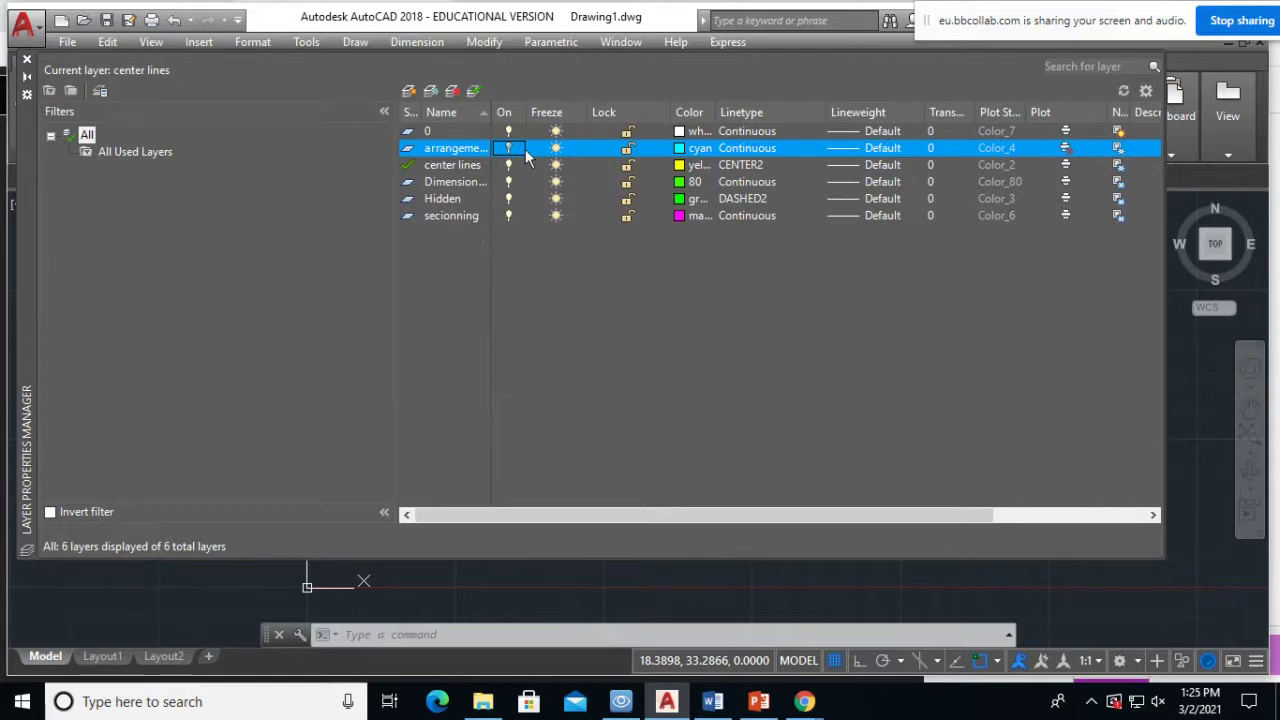
pyautogui.click(27, 59)
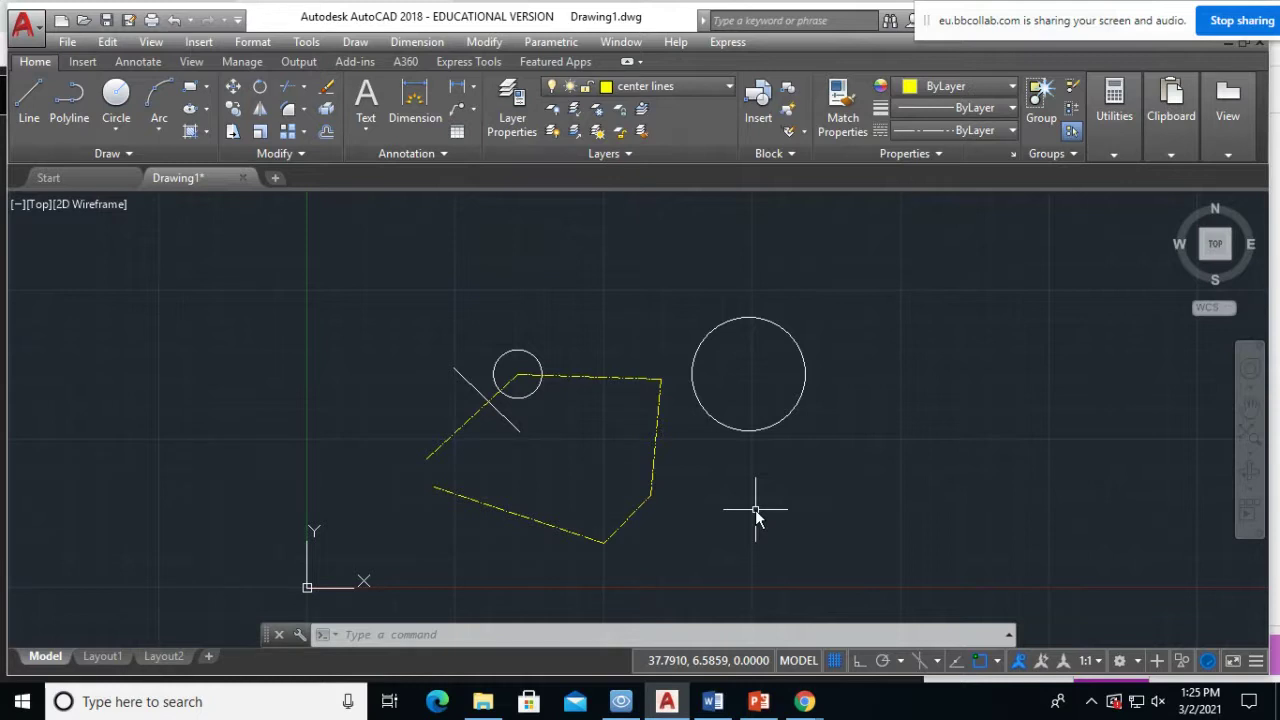
# - Reopen the layer manager and freeze the arrangement layer
pyautogui.click(512, 110)
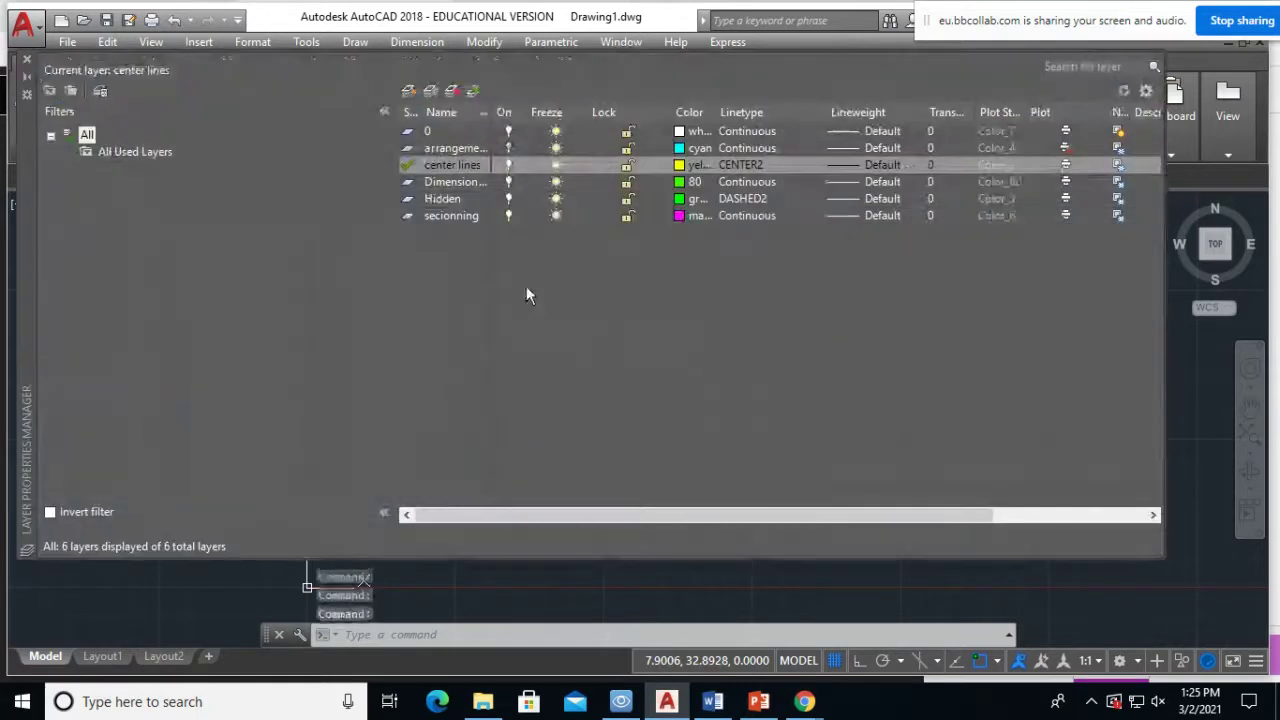
pyautogui.click(509, 149)
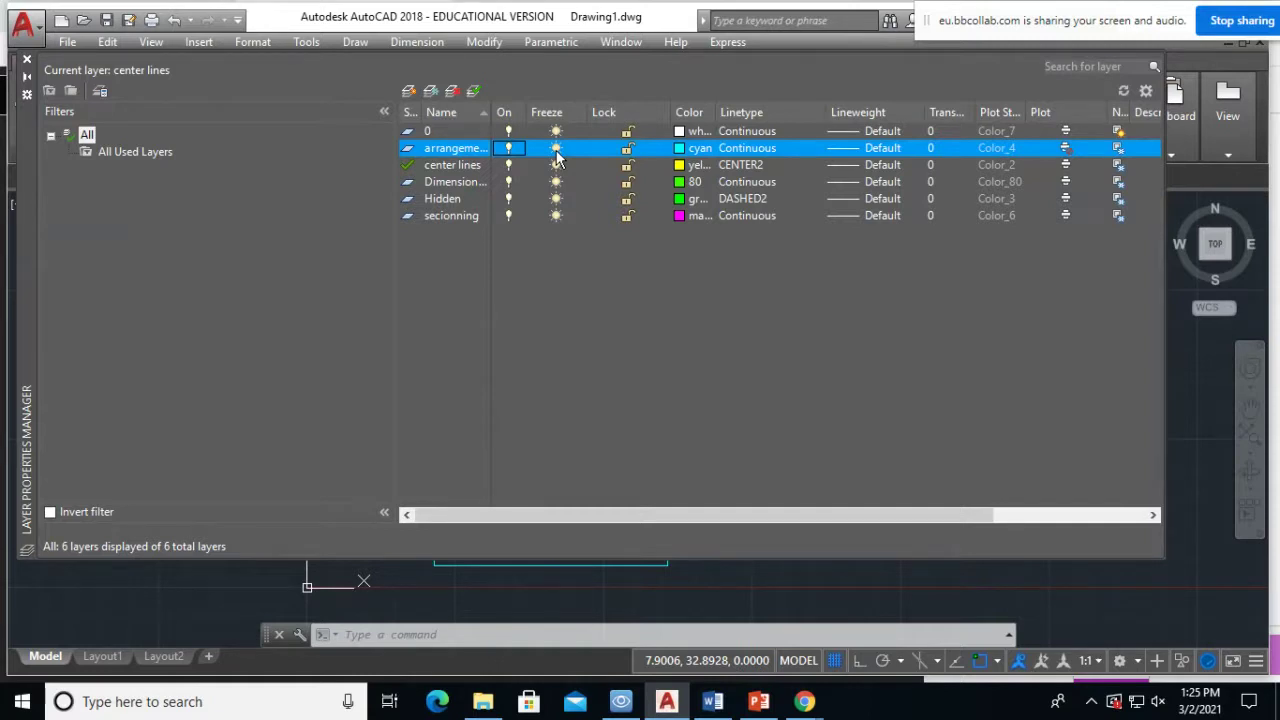
pyautogui.click(556, 149)
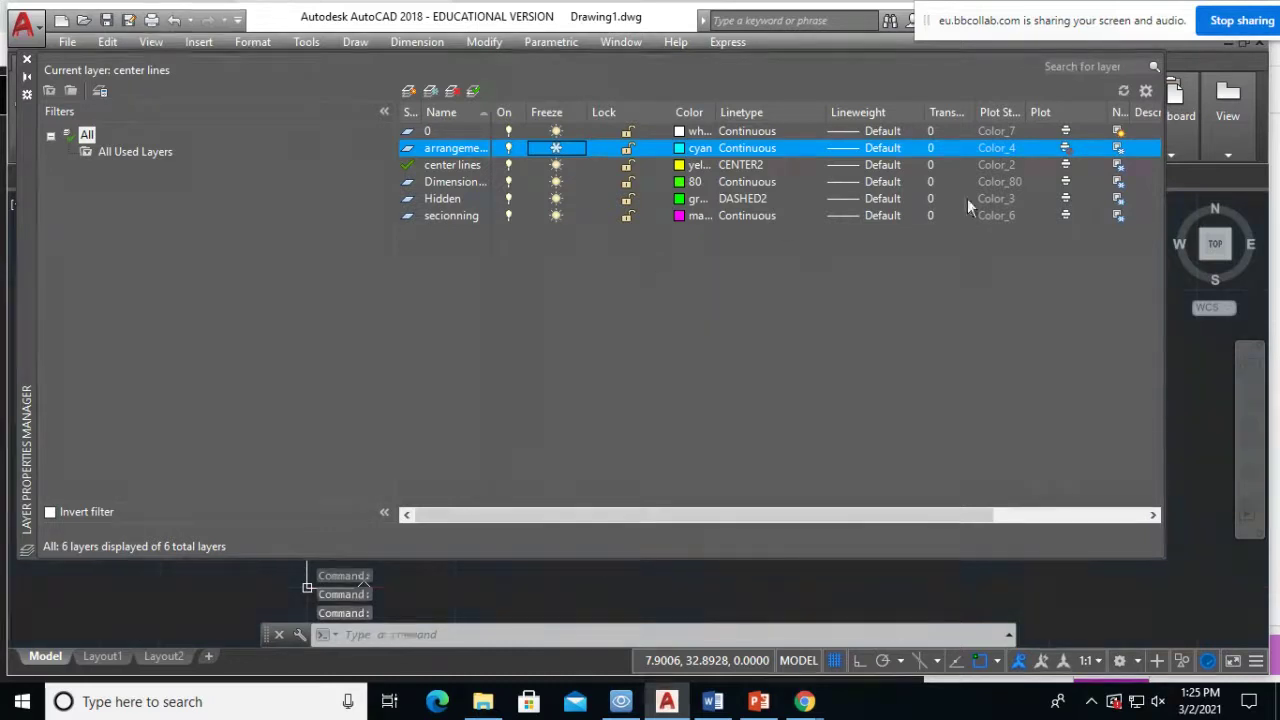
# - Close the Layer Properties Manager to view the drawing without the arrangement rectangles
pyautogui.click(28, 62)
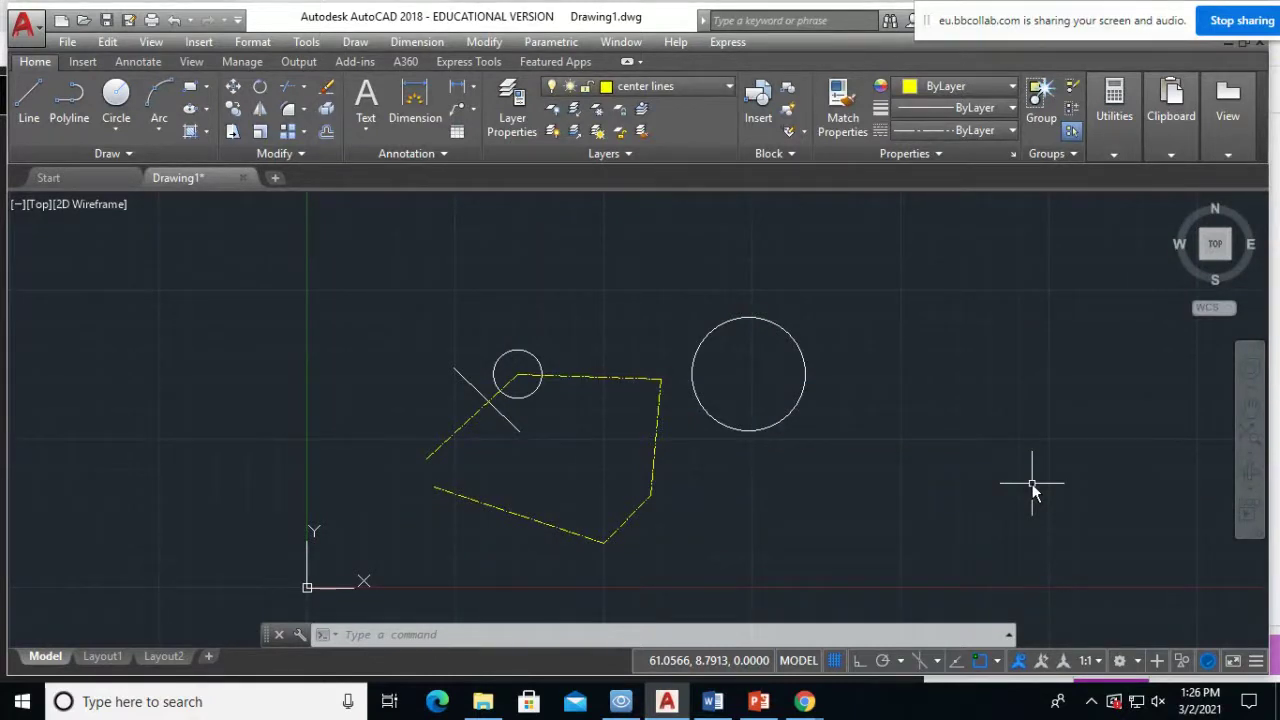
# - Try making the frozen arrangement layer current, dismiss the refusal warning, and reselect its row
pyautogui.click(510, 125)
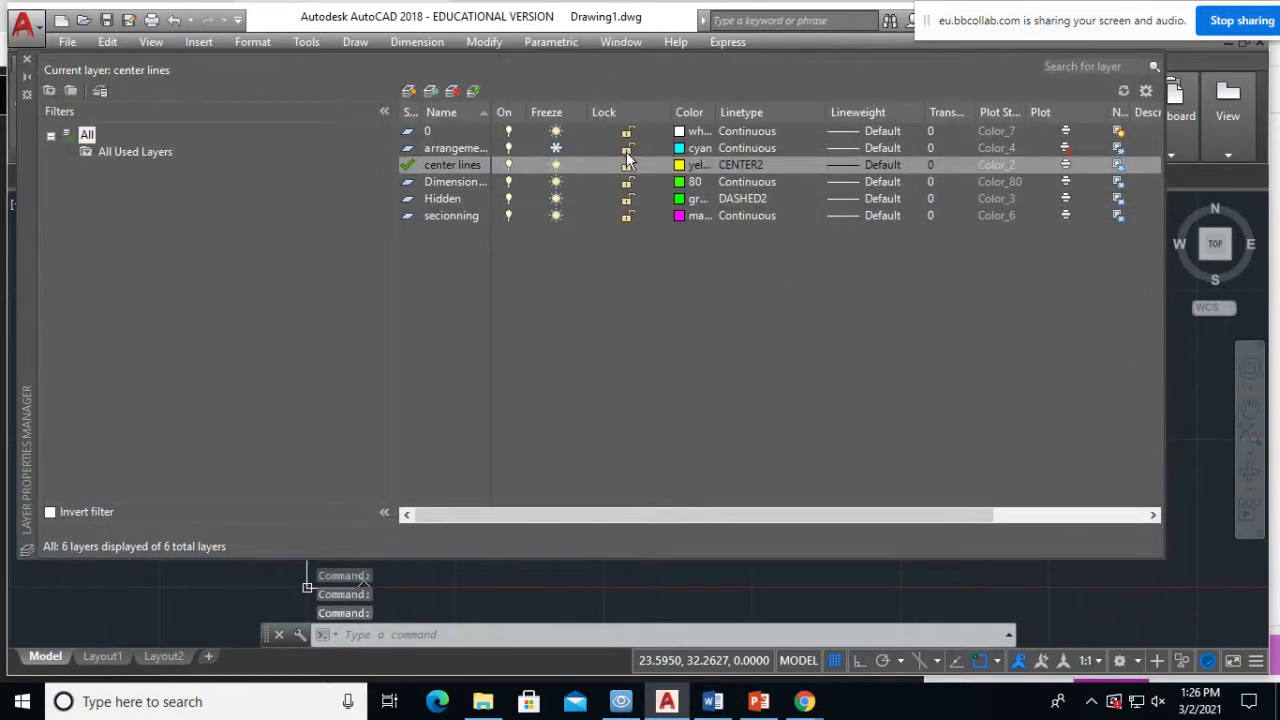
pyautogui.doubleClick(430, 149)
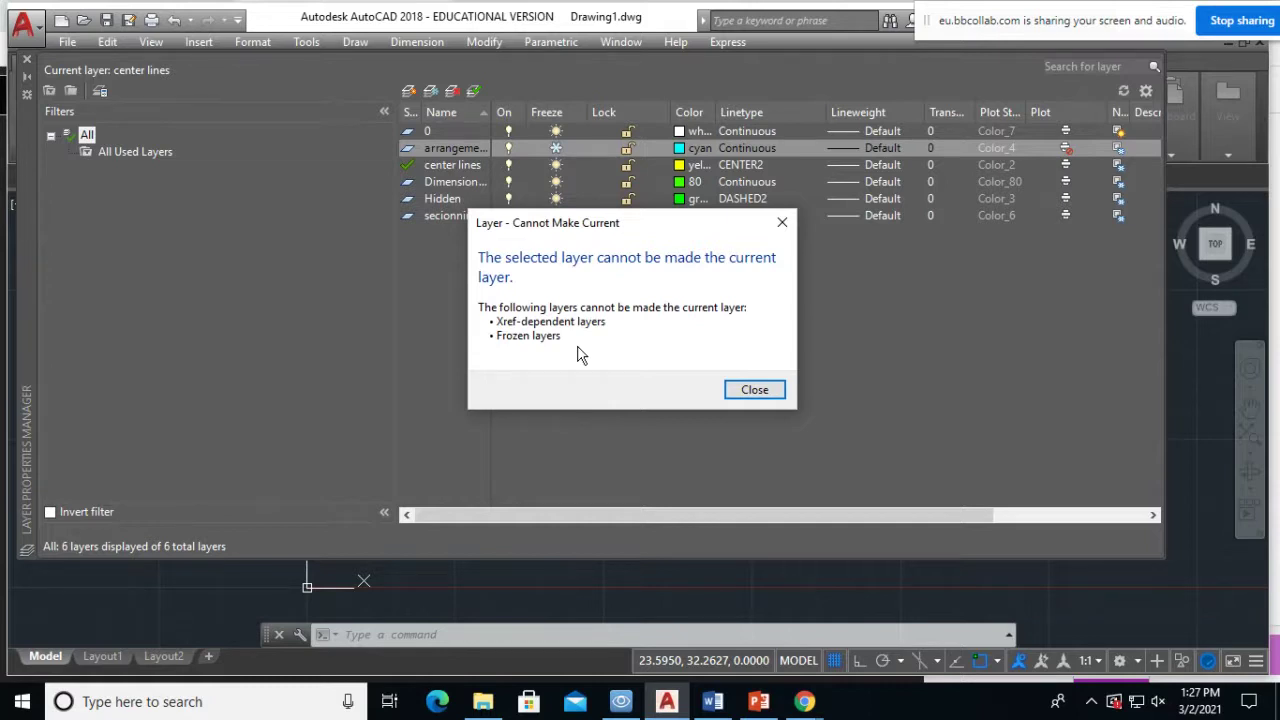
pyautogui.click(750, 390)
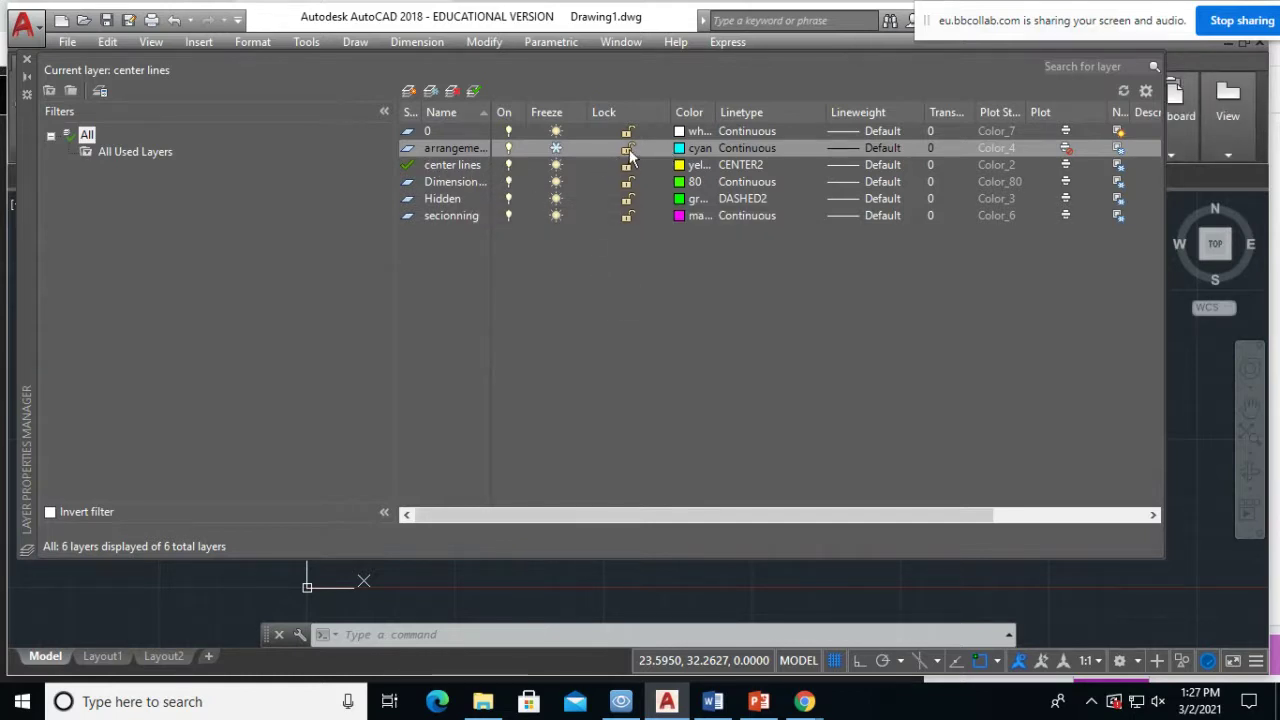
pyautogui.click(575, 149)
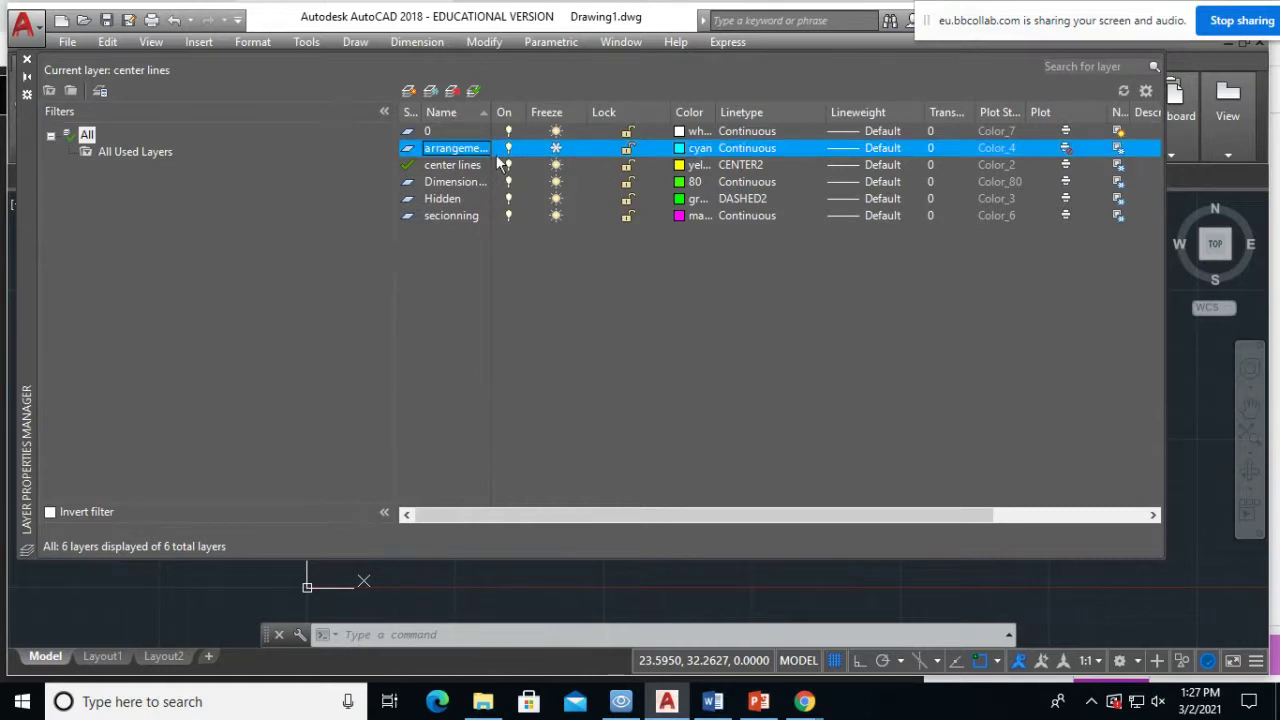
# - Lock the arrangement layer and close the palette to see the cyan rectangles again
pyautogui.click(626, 149)
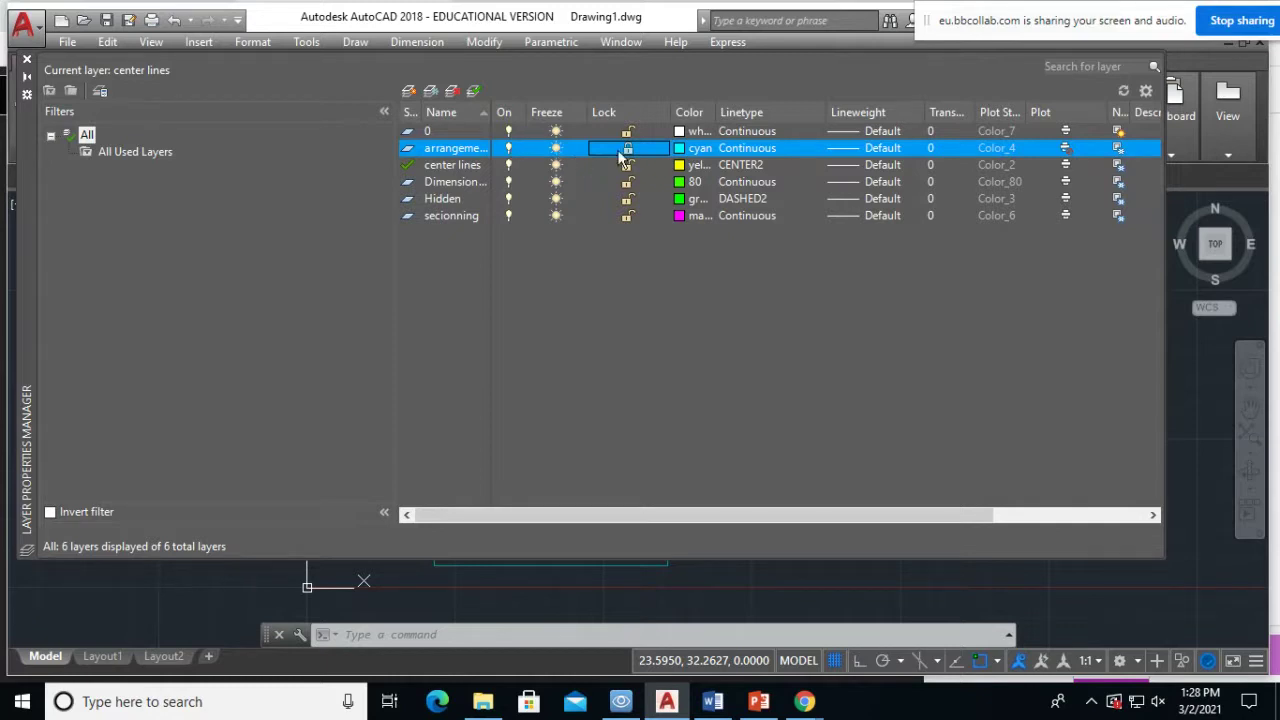
pyautogui.click(27, 59)
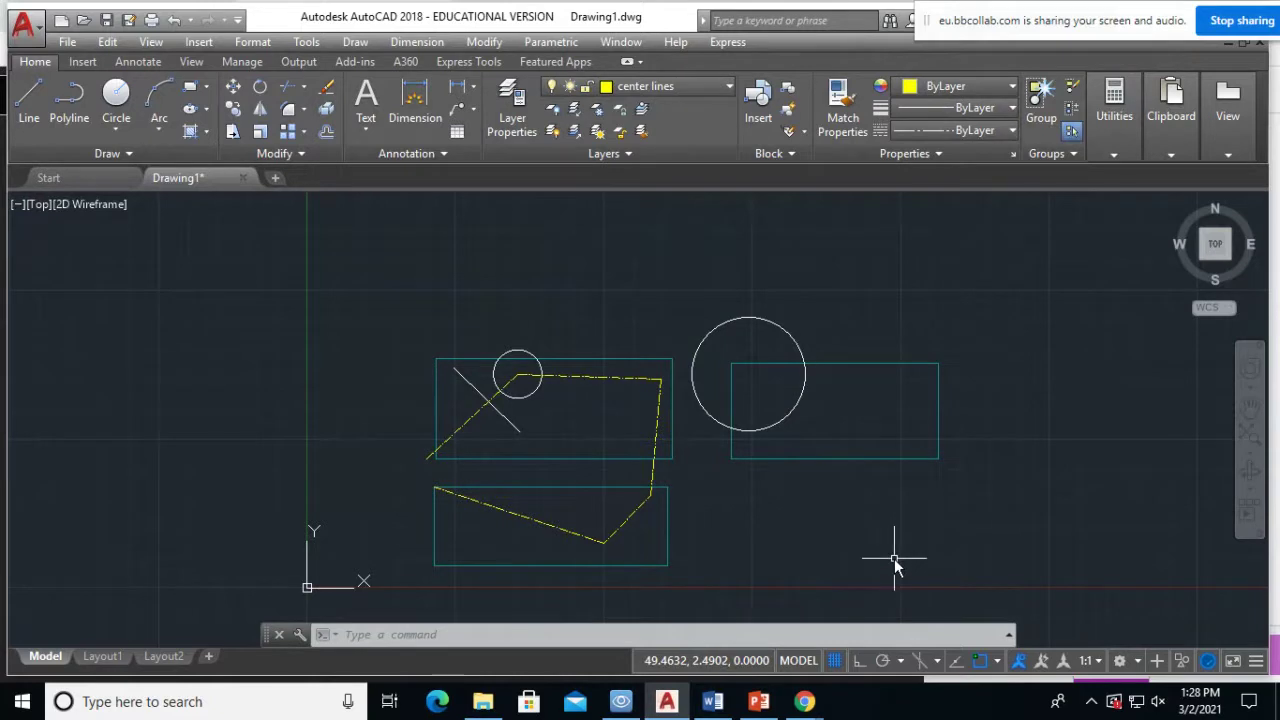
# - Try erasing a cyan arrangement rectangle, which is refused as locked, then reopen the layer manager
pyautogui.scroll(2, 895, 565)
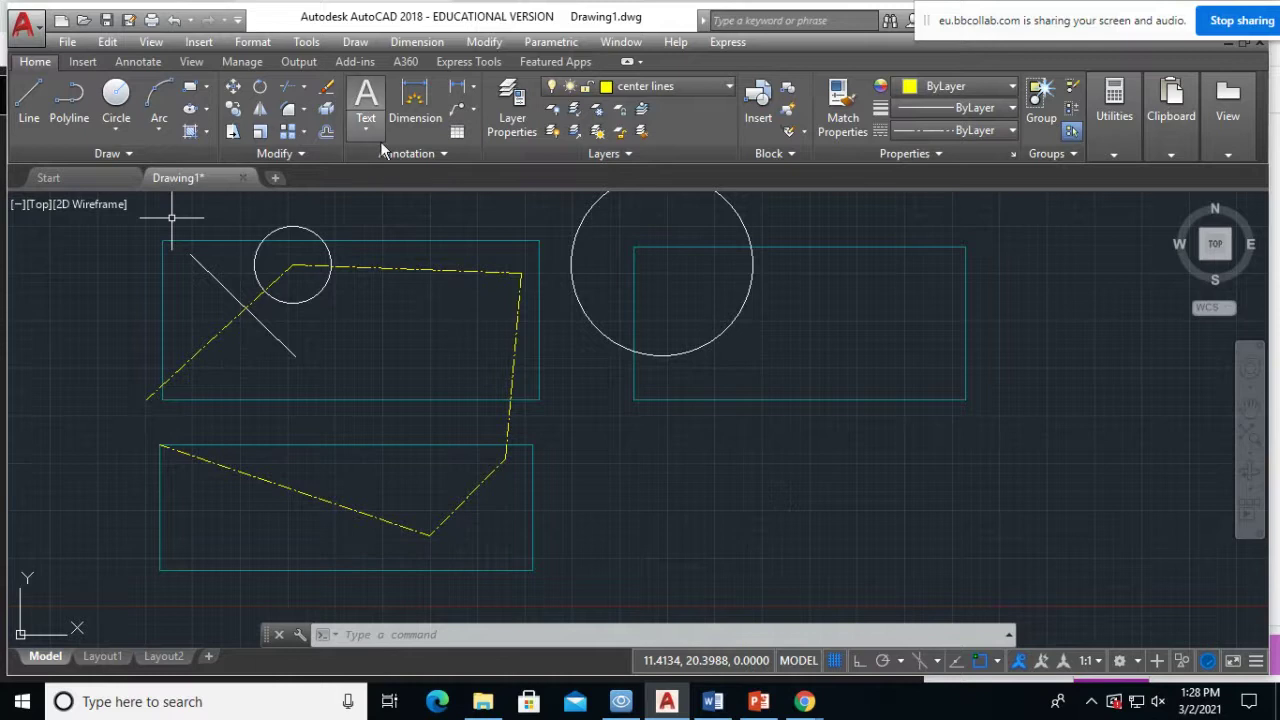
pyautogui.click(330, 89)
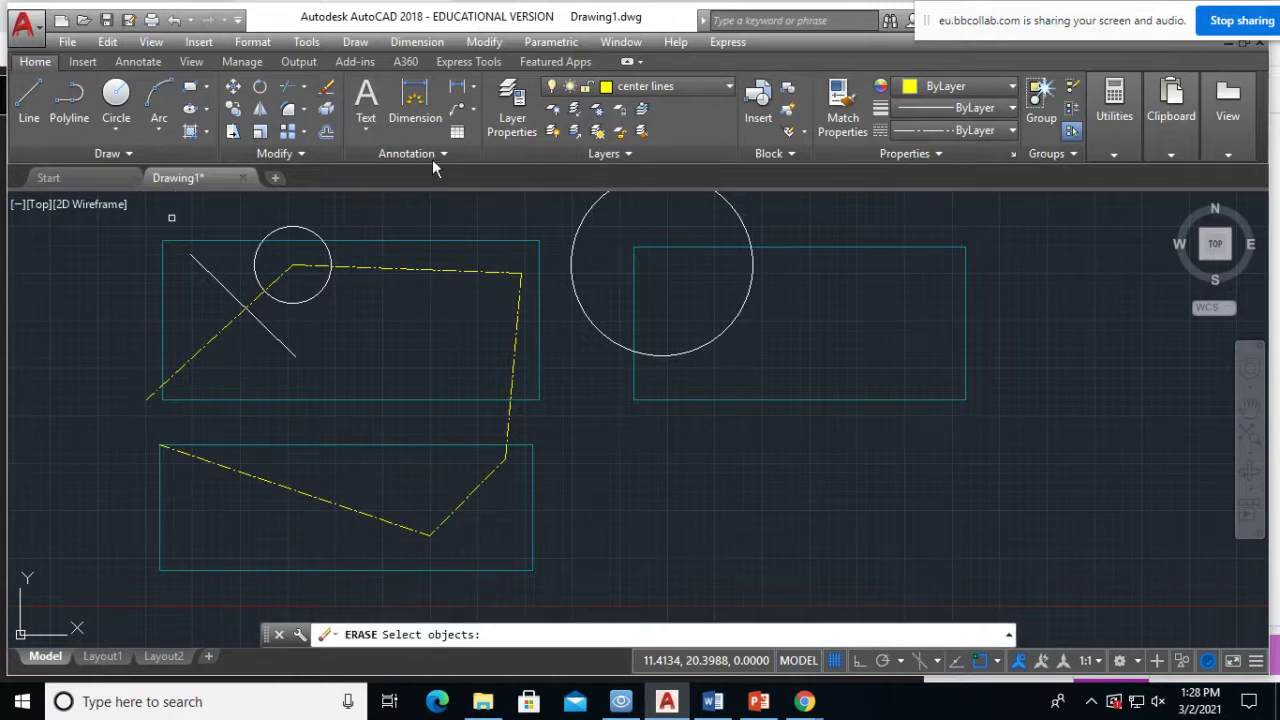
pyautogui.click(739, 398)
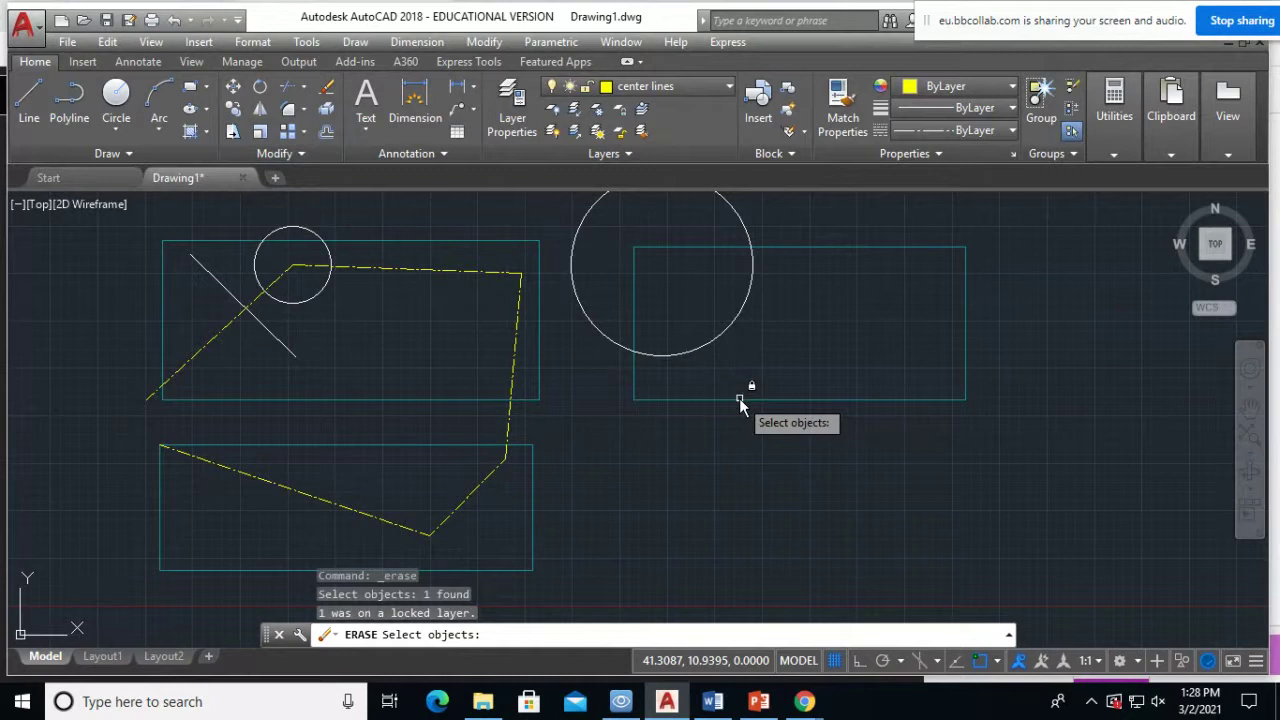
pyautogui.click(739, 398)
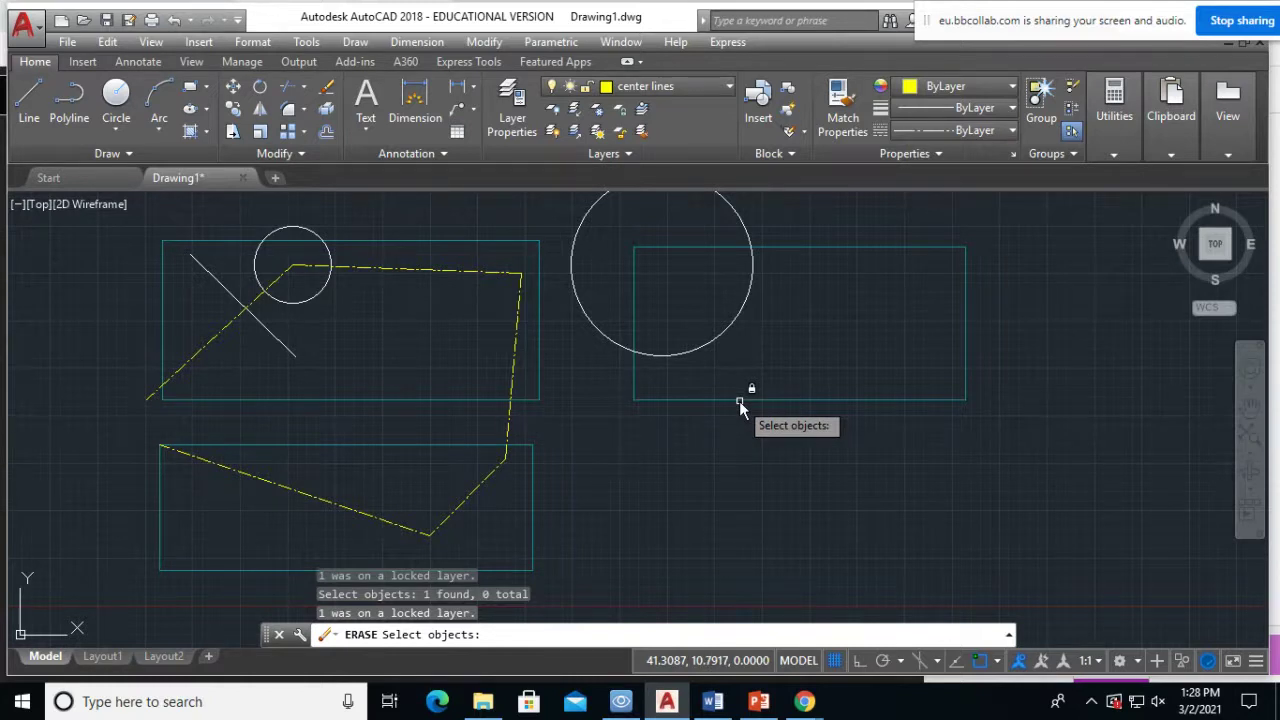
pyautogui.click(510, 124)
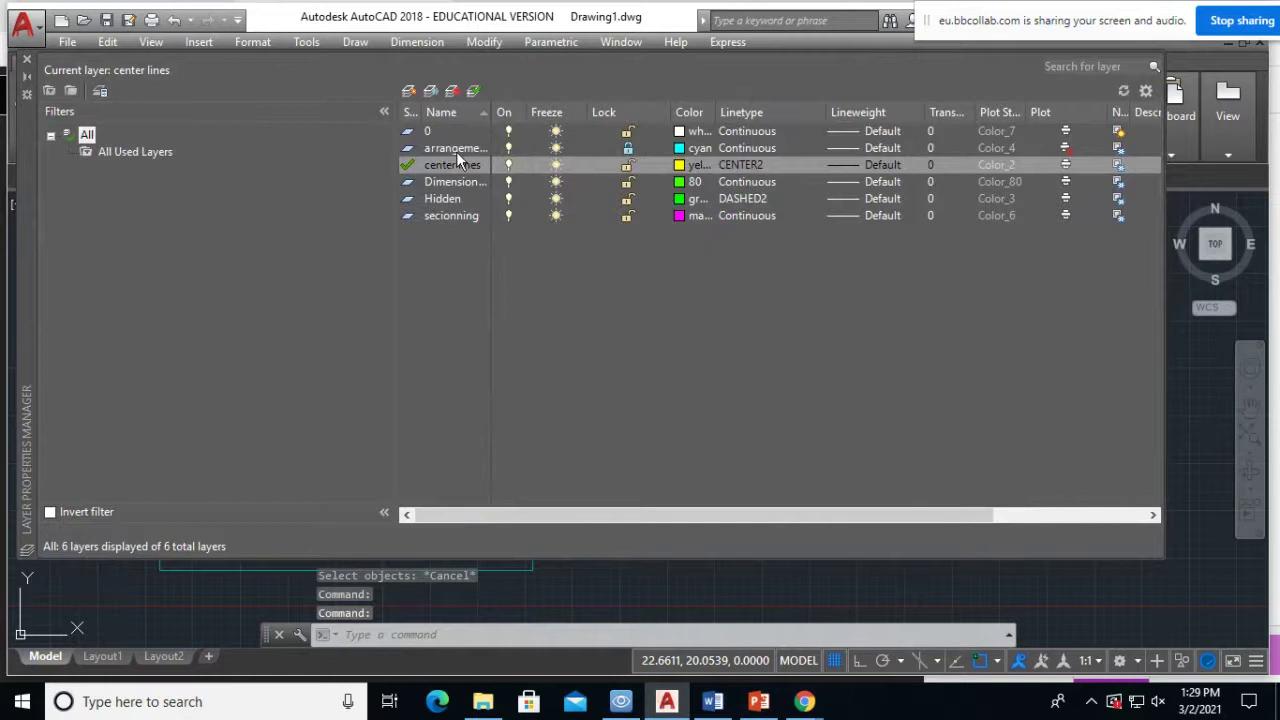
# - Make the locked arrangement layer current and close the Layer Properties Manager
pyautogui.doubleClick(456, 149)
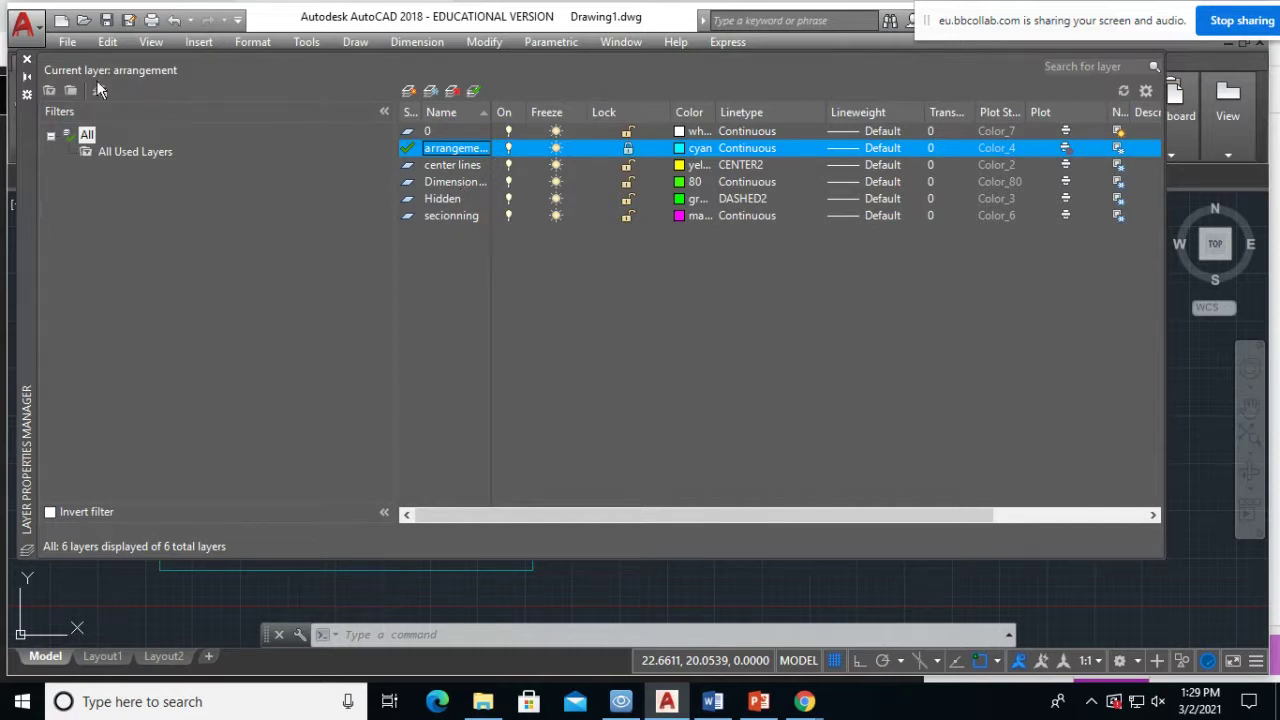
pyautogui.click(27, 58)
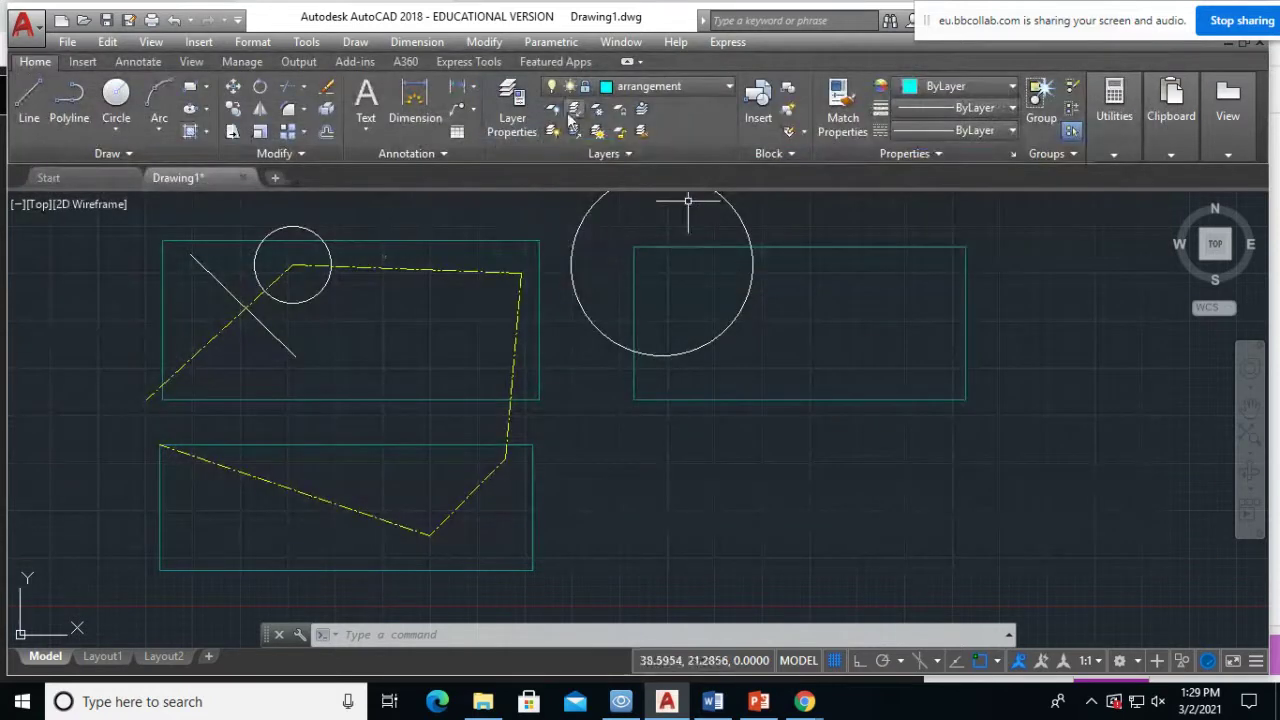
# - Try to erase the locked cyan rectangle on the right and observe that it cannot be erased
pyautogui.click(326, 87)
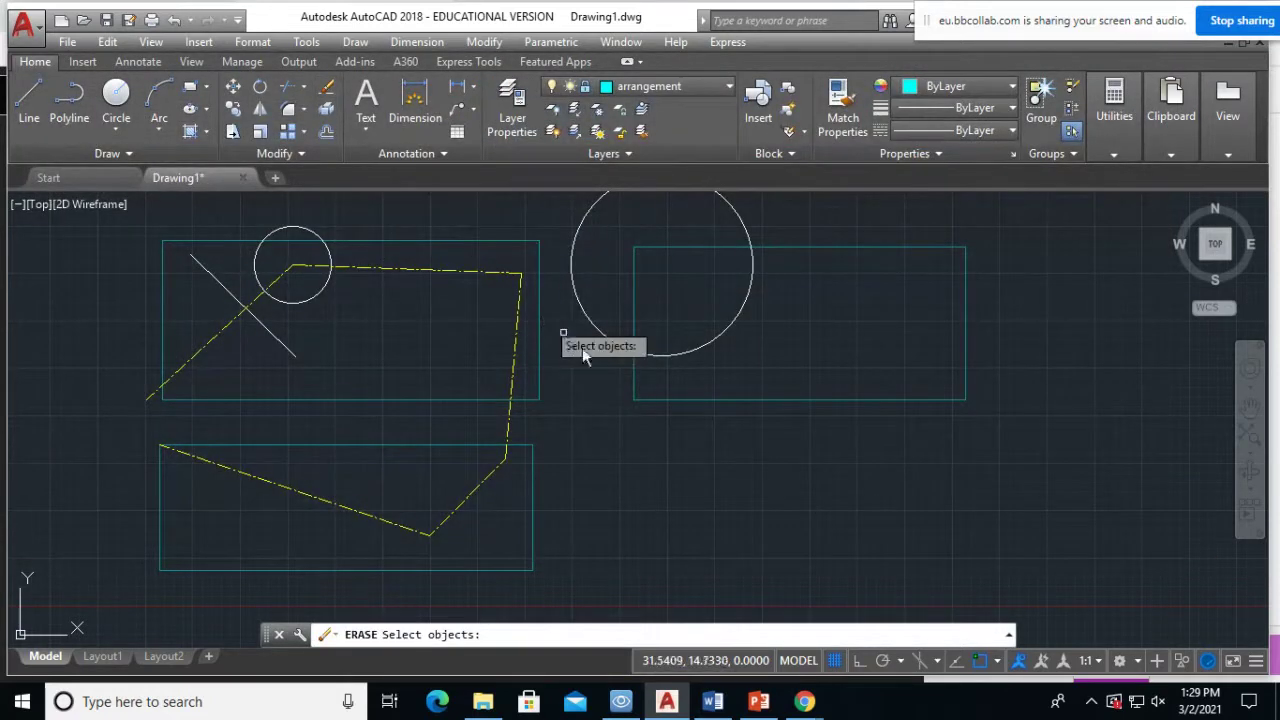
pyautogui.click(633, 391)
pyautogui.click(633, 391)
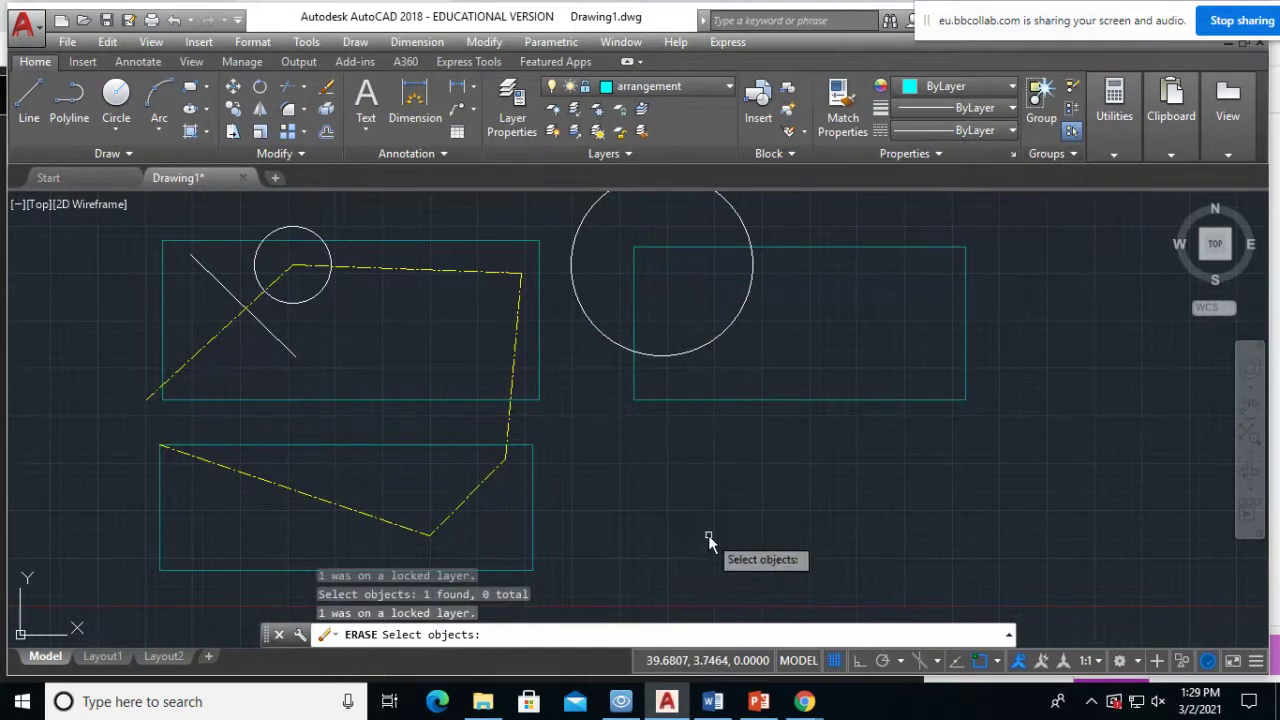
# - Draw three connected cyan line segments below the right rectangle on the arrangement layer
pyautogui.click(38, 100)
pyautogui.click(725, 432)
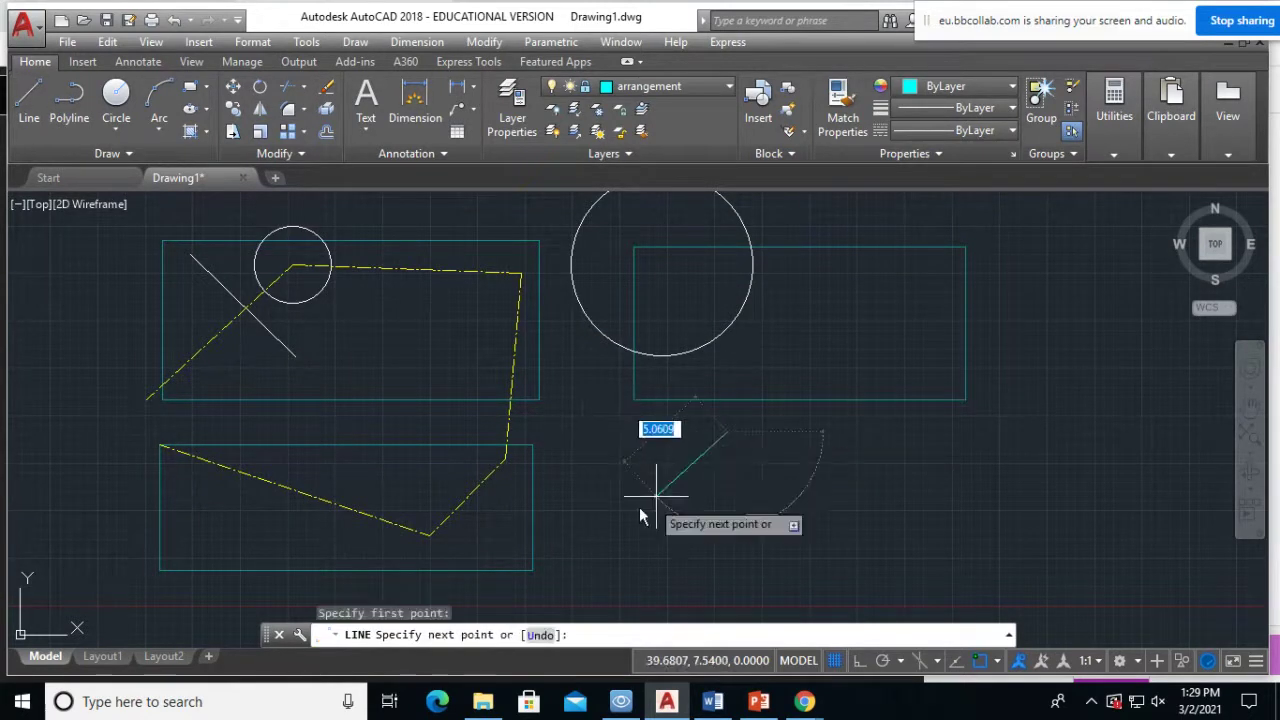
pyautogui.click(591, 534)
pyautogui.click(823, 544)
pyautogui.rightClick(851, 459)
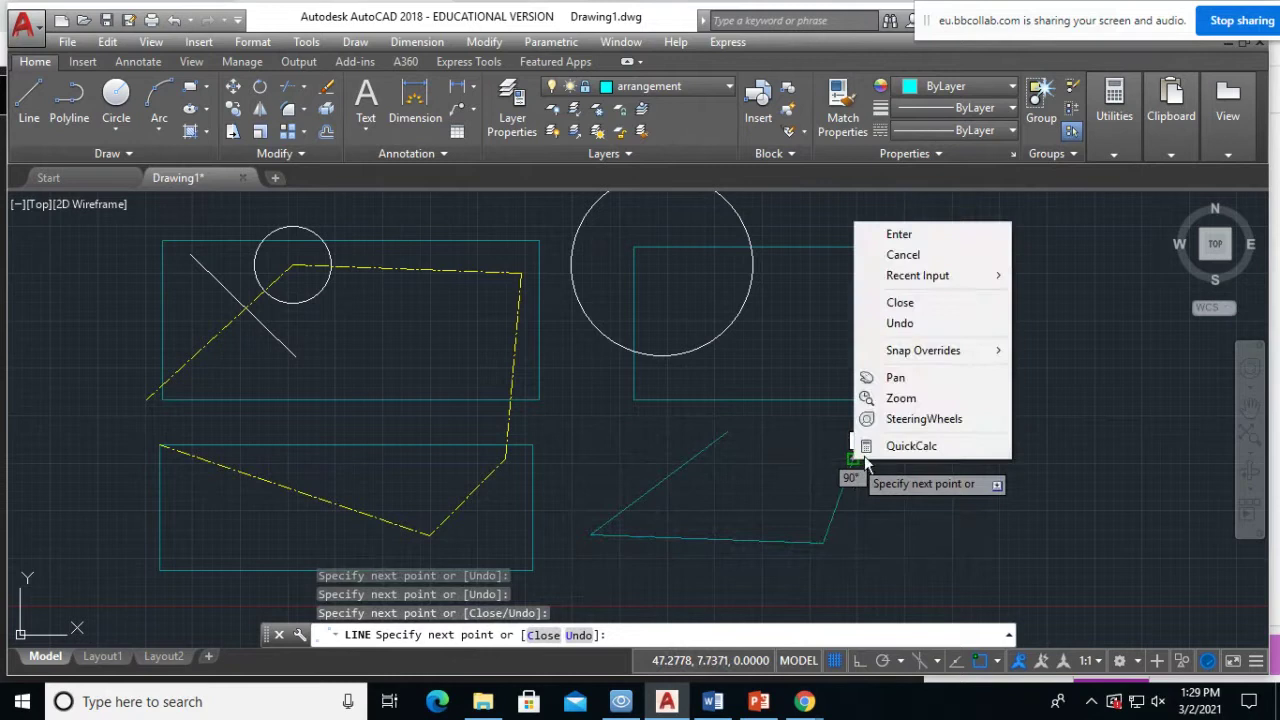
pyautogui.click(899, 234)
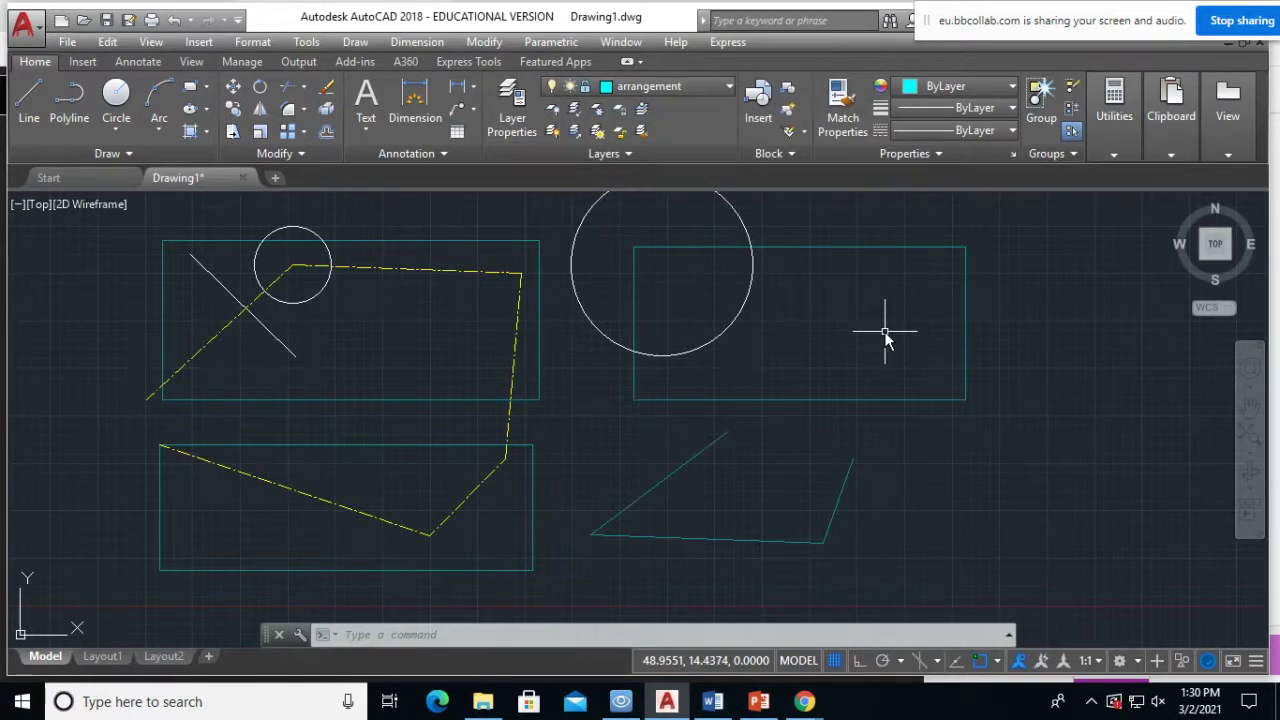
# - Set center lines as the current layer, freeze arrangement to hide its cyan objects, and close the palette
pyautogui.click(511, 105)
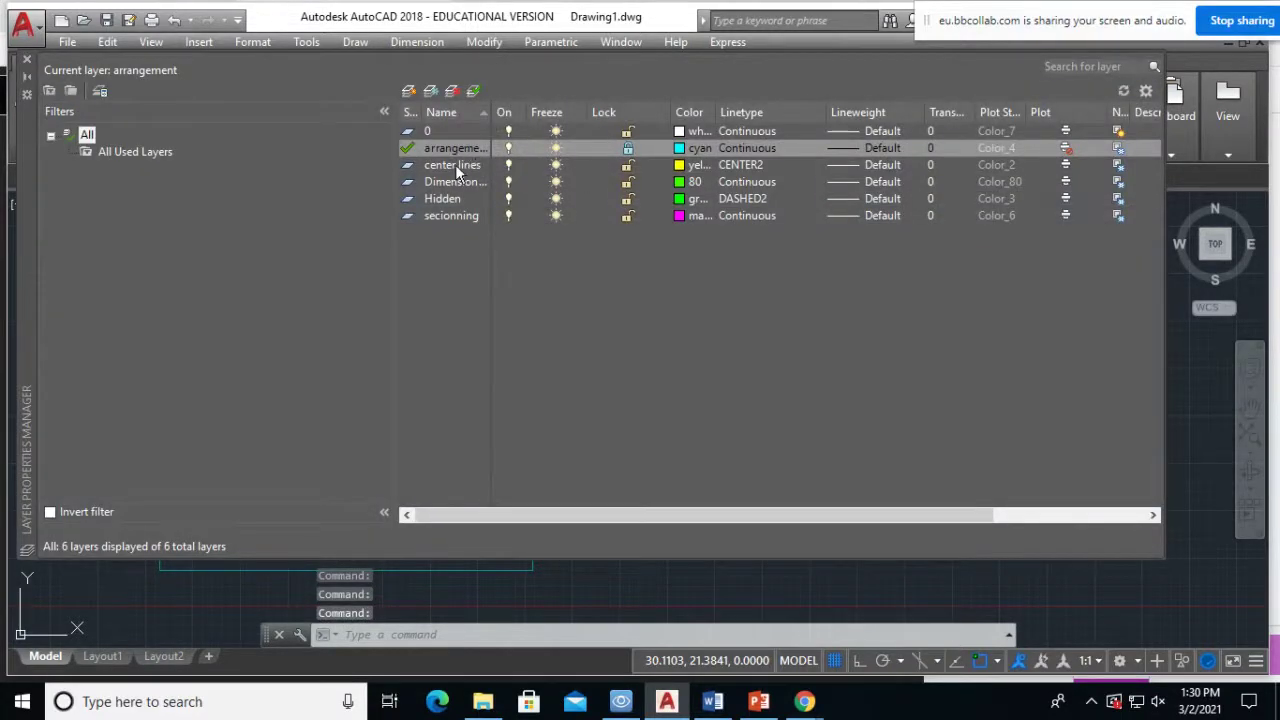
pyautogui.doubleClick(409, 163)
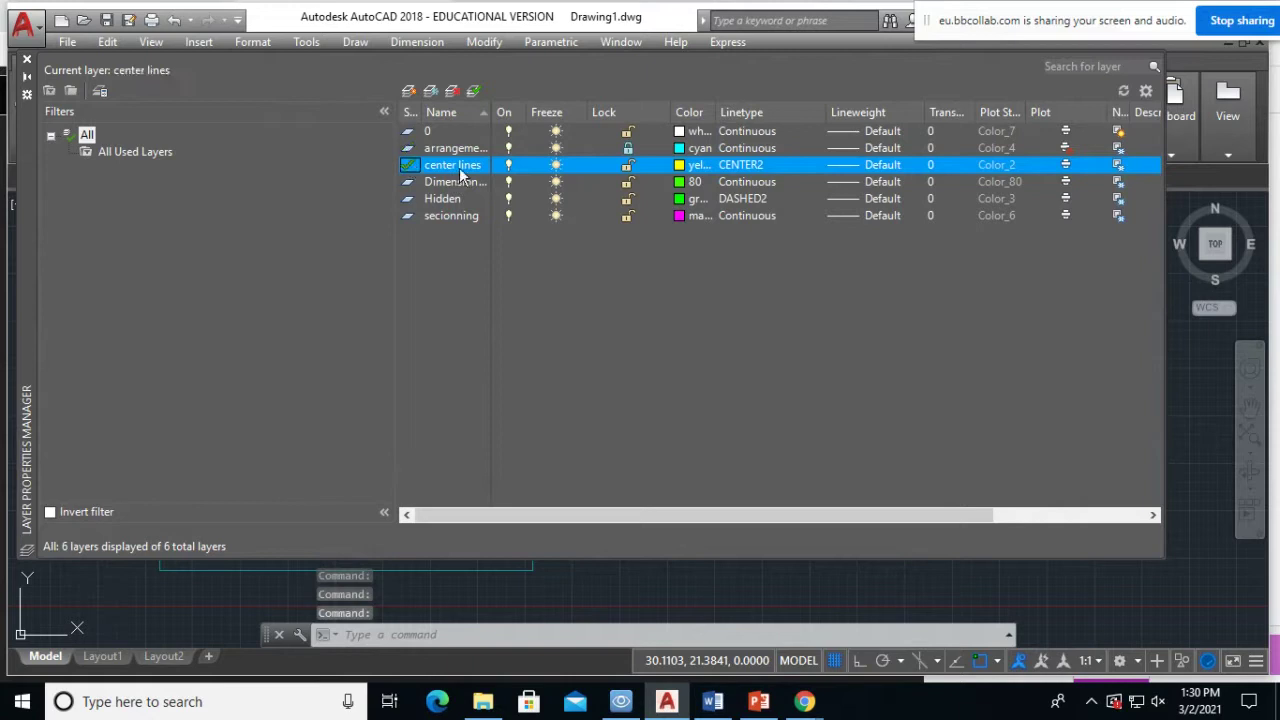
pyautogui.click(628, 150)
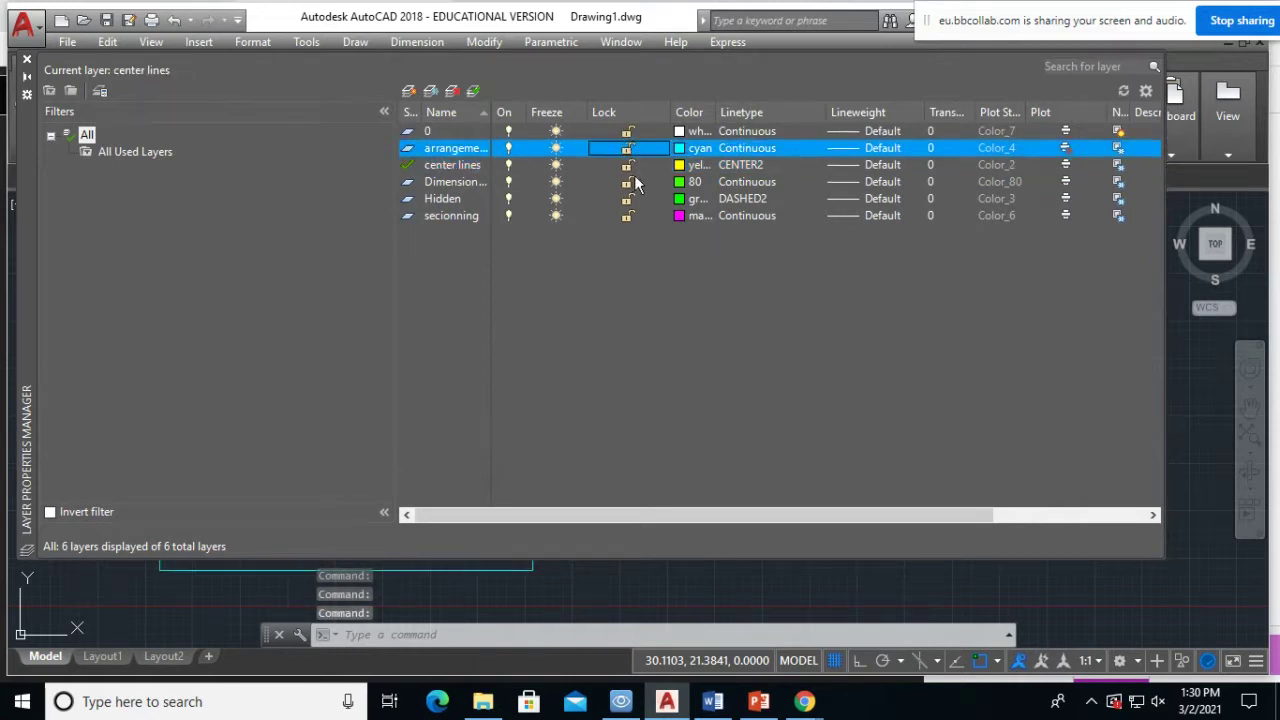
pyautogui.click(557, 149)
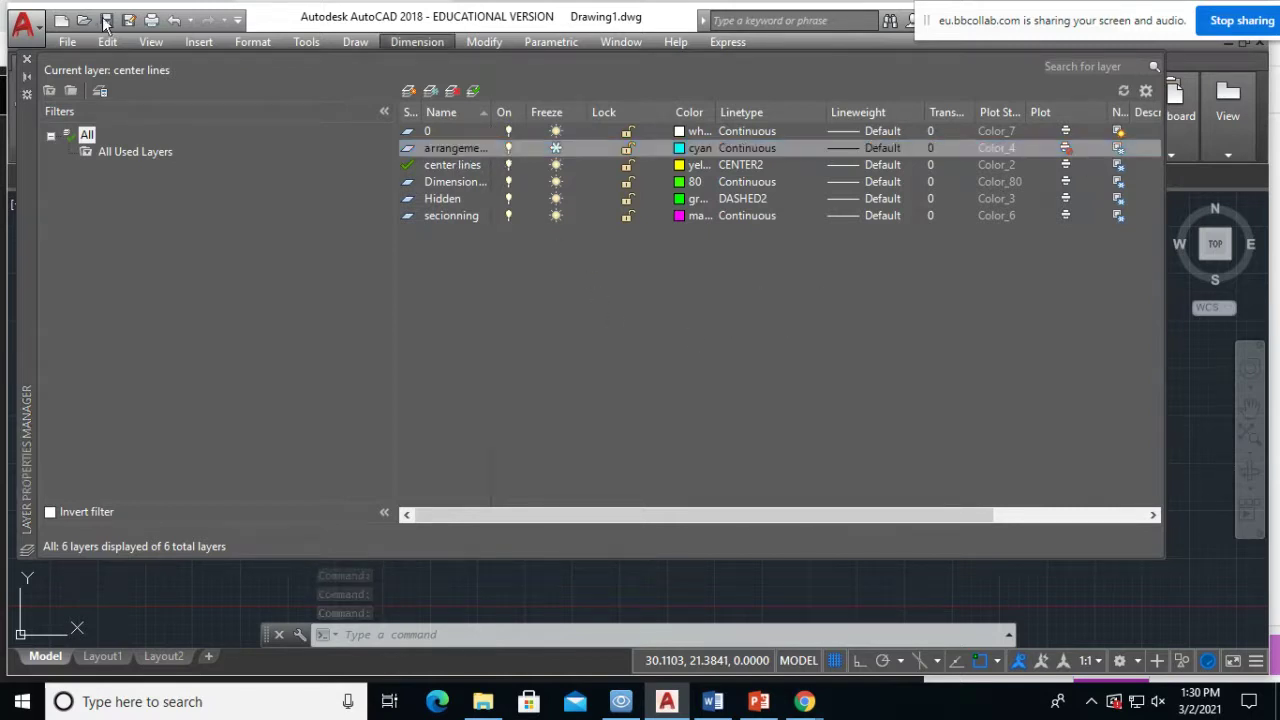
pyautogui.click(27, 59)
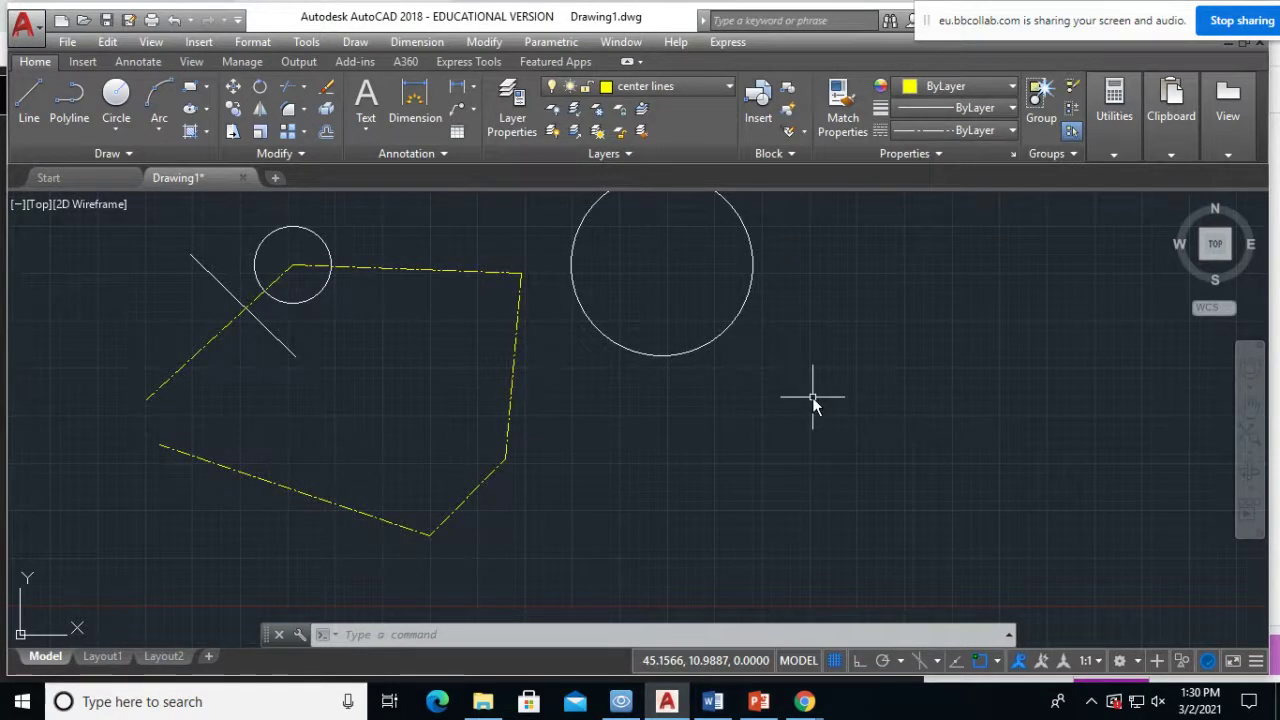
pyautogui.scroll(-2, 812, 397)
pyautogui.scroll(-2, 812, 397)
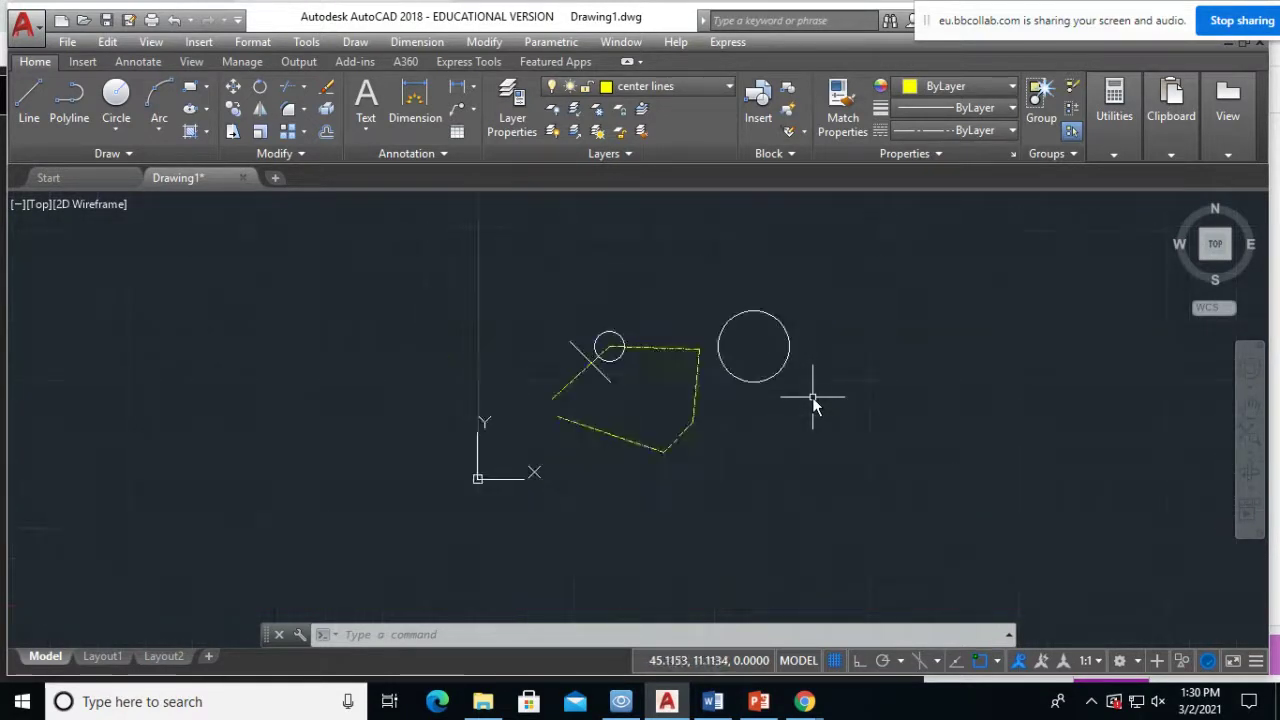
pyautogui.scroll(4, 812, 397)
pyautogui.scroll(2, 812, 397)
pyautogui.scroll(1, 812, 397)
pyautogui.scroll(-1, 812, 397)
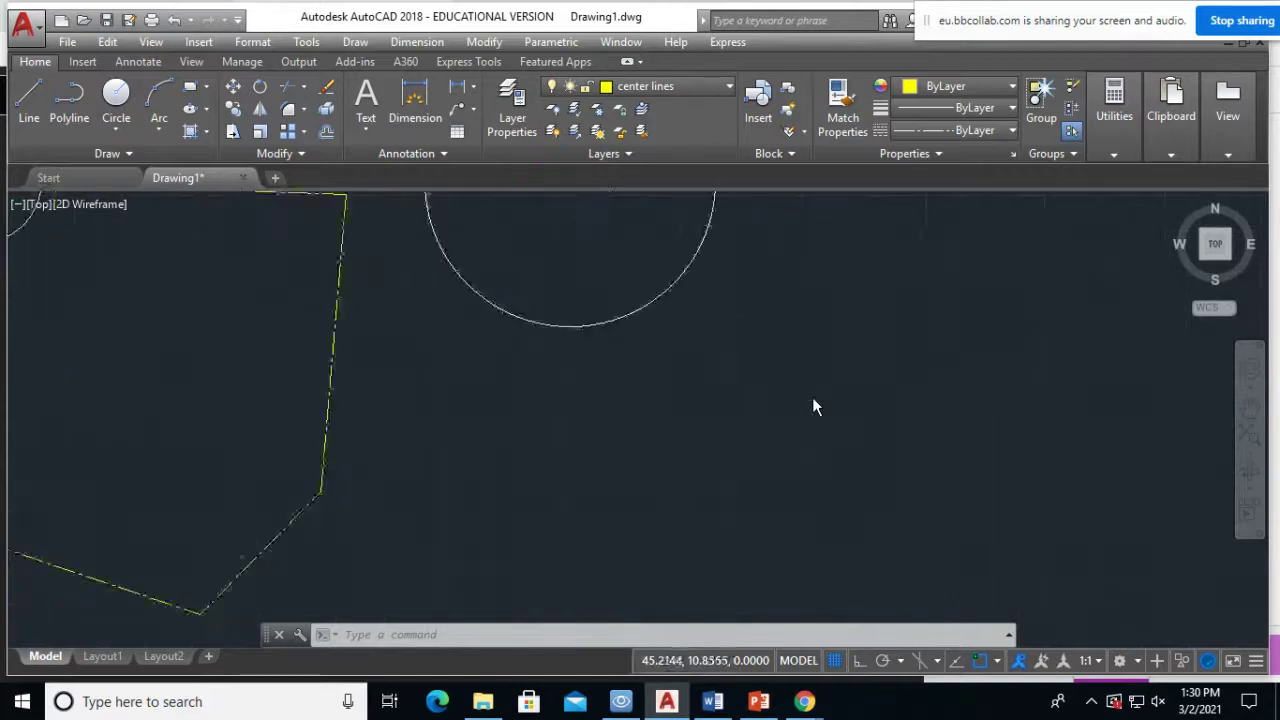
pyautogui.scroll(-2, 812, 397)
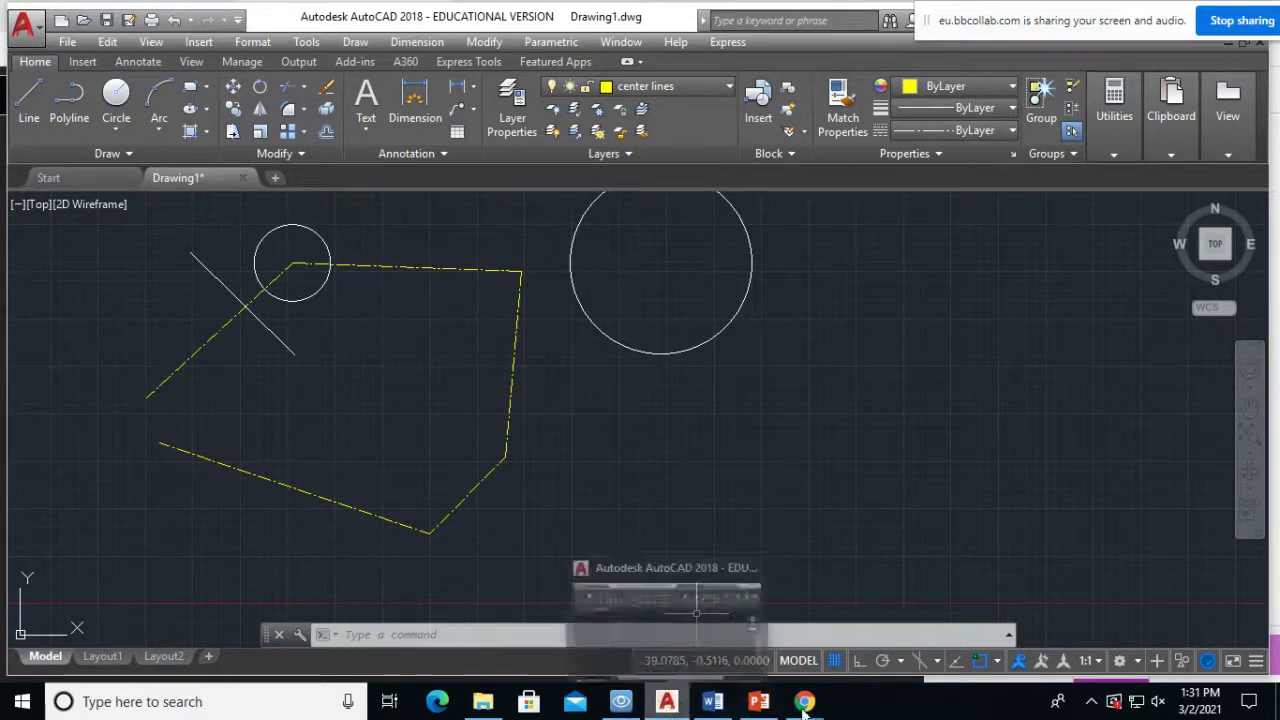
# - Bring back the lecture 6 Layers Collaborate session in Chrome and open its session menu
pyautogui.moveTo(804, 701)
pyautogui.click(721, 607)
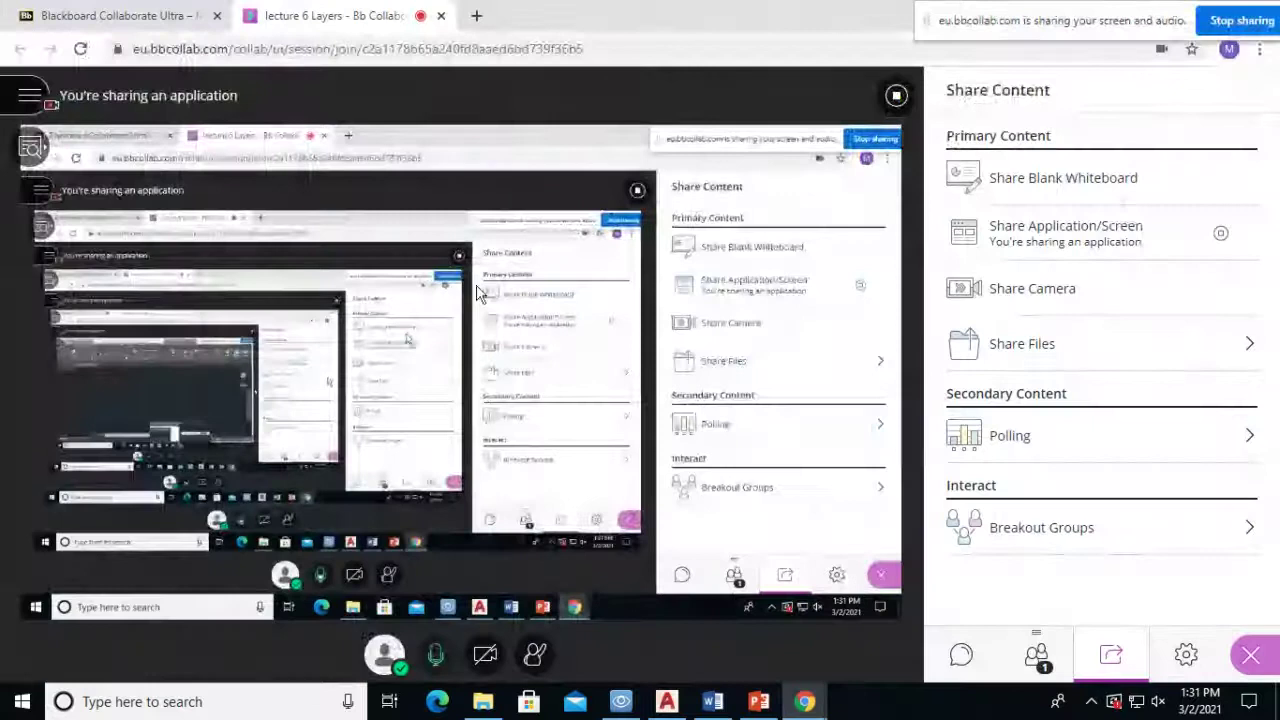
pyautogui.click(30, 100)
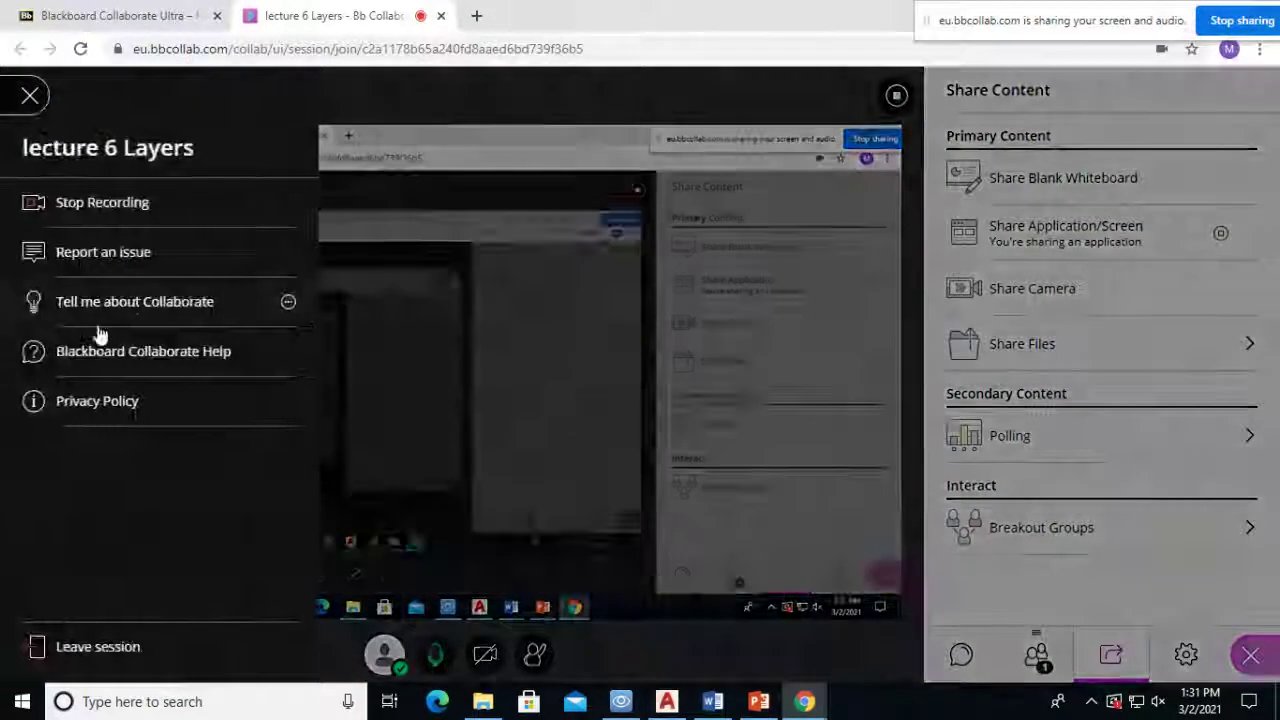